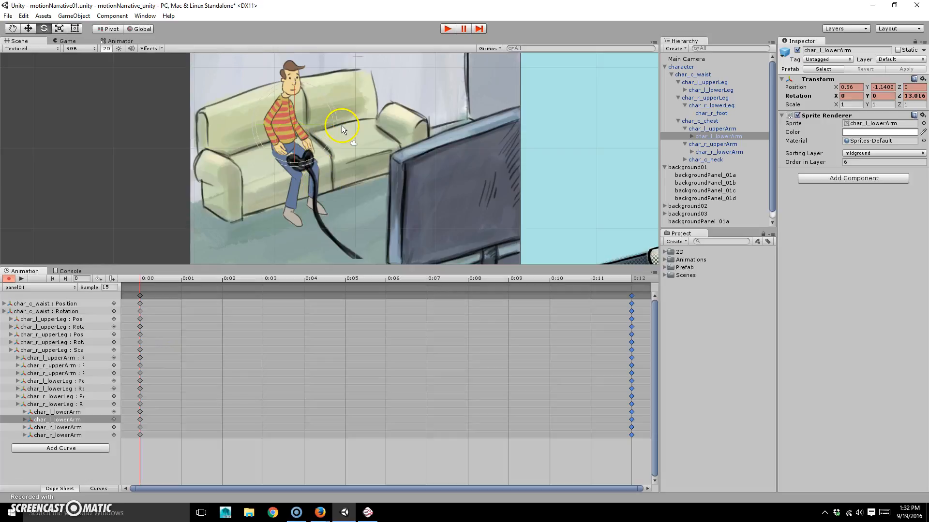
- Show the animation as curves and examine the rotation curves of char_l_upperLeg and char_l_lowerLeg
click(102, 488)
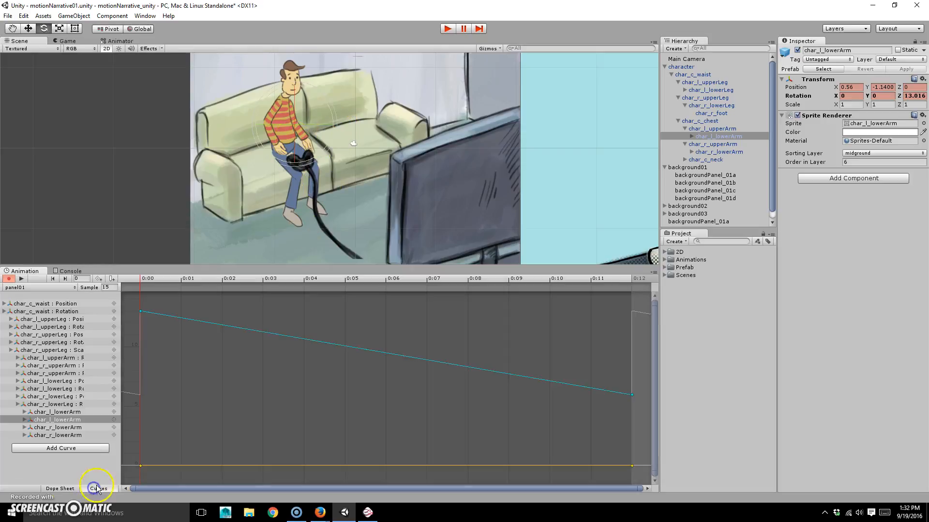
click(60, 328)
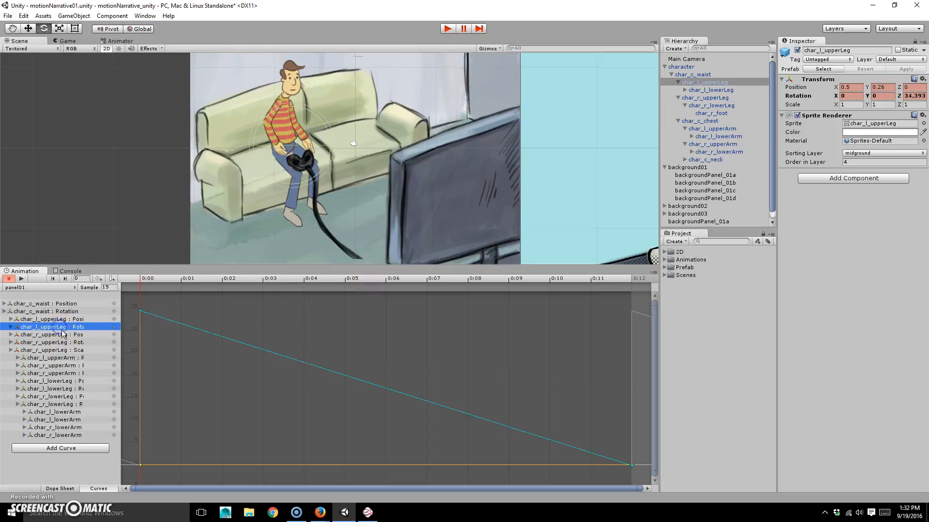
click(57, 389)
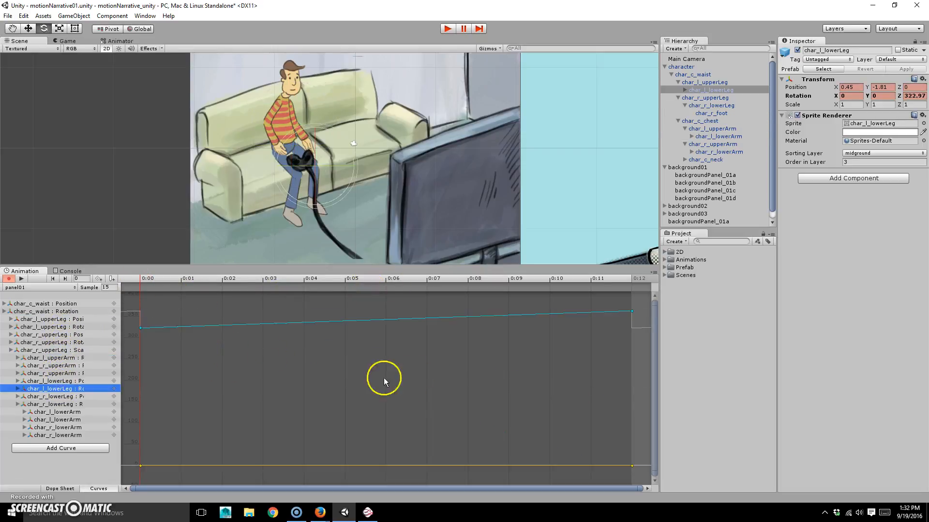
scroll(419, 363, down, 3)
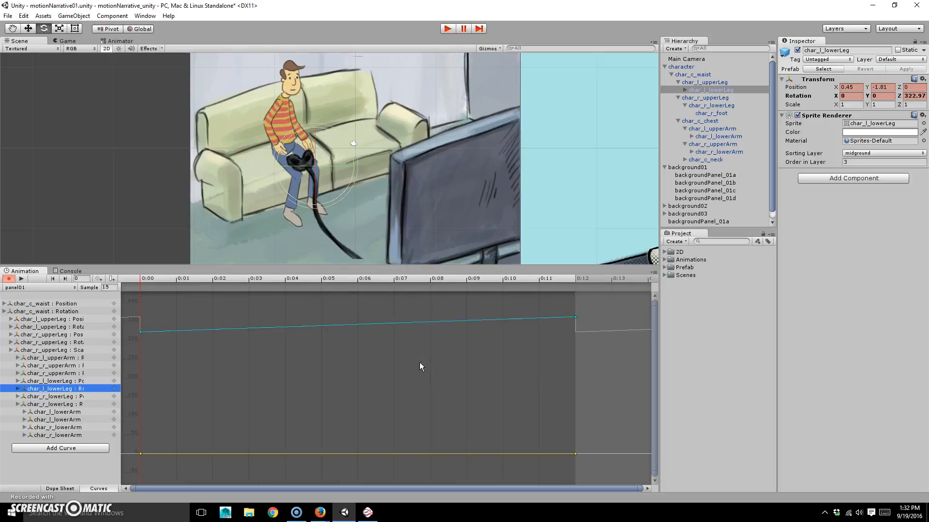
scroll(420, 362, down, 3)
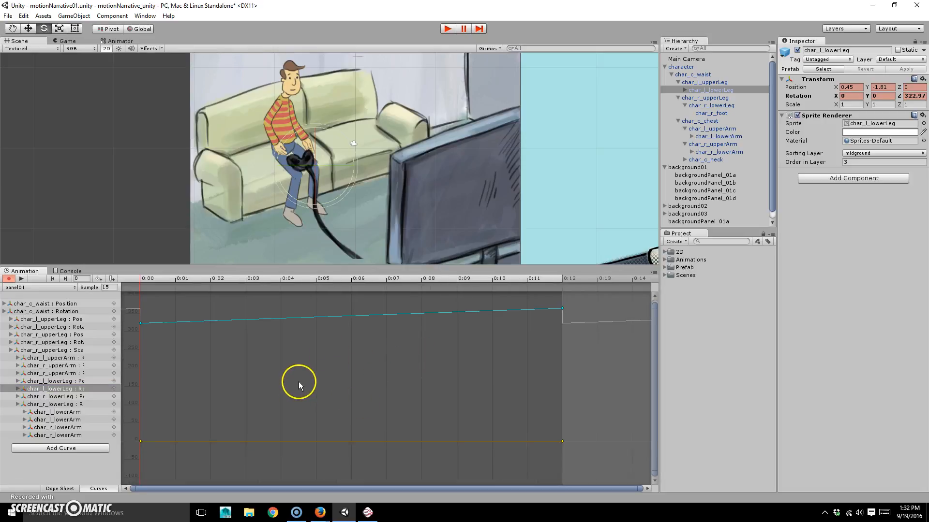
scroll(301, 379, up, 3)
scroll(301, 378, down, 4)
middle_drag(300, 377, 446, 377)
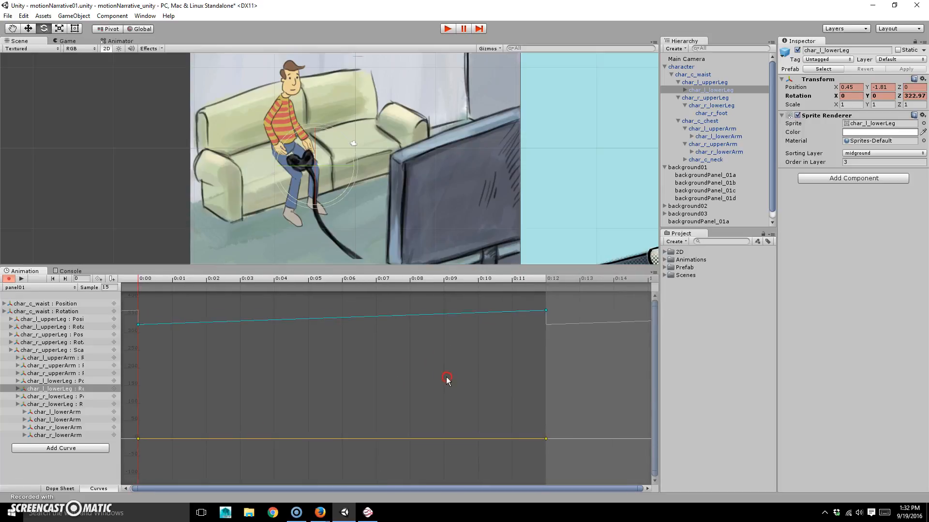
- View the curves of all animated properties together, and then isolate the char_c_waist Position curves
click(62, 304)
shift+click(57, 435)
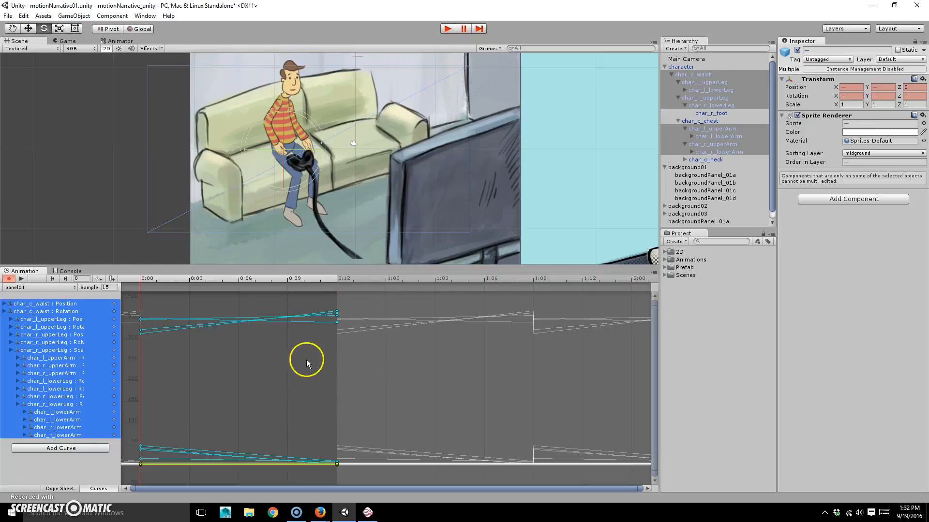
click(67, 351)
click(63, 303)
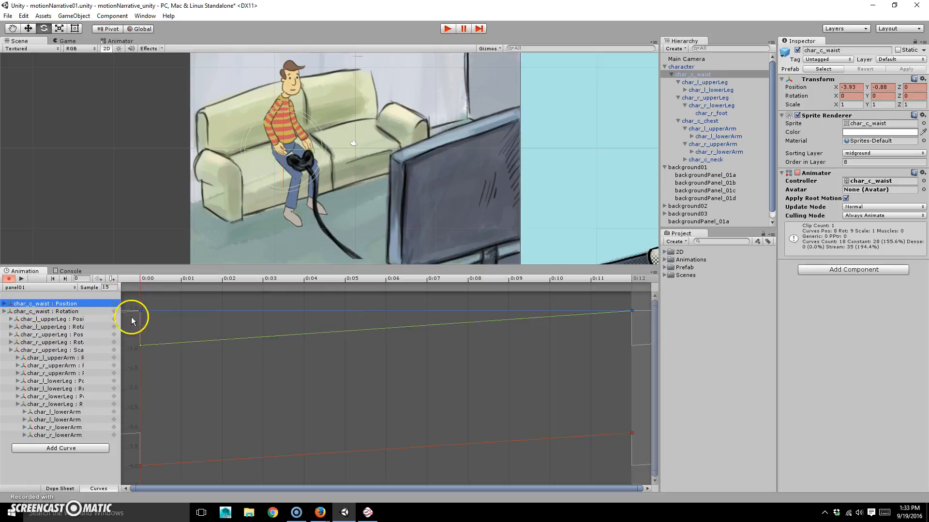
- Try moving the first key of the waist's Y position curve slightly lower, and undo the move
click(141, 345)
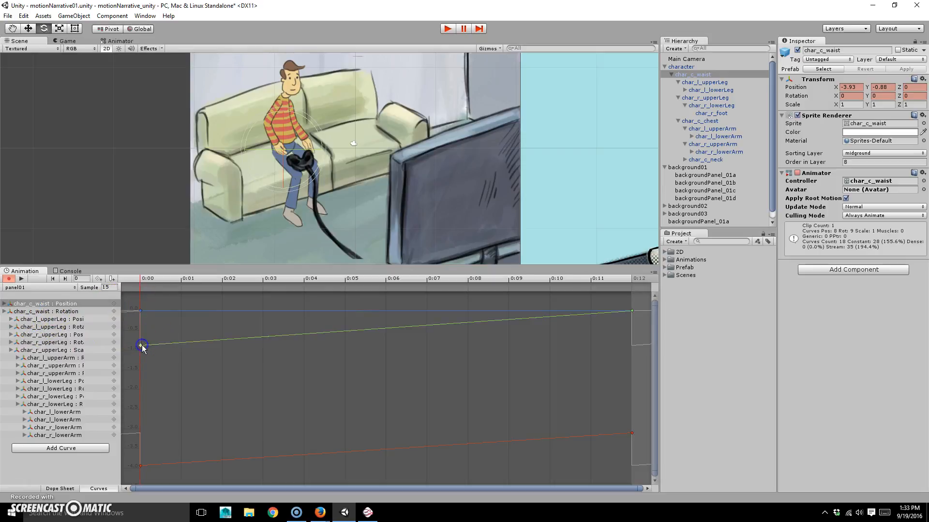
mouse_move(142, 348)
mouse_down()
mouse_move(187, 318)
mouse_move(127, 348)
mouse_move(224, 339)
mouse_move(140, 353)
mouse_up()
key(ctrl+z)
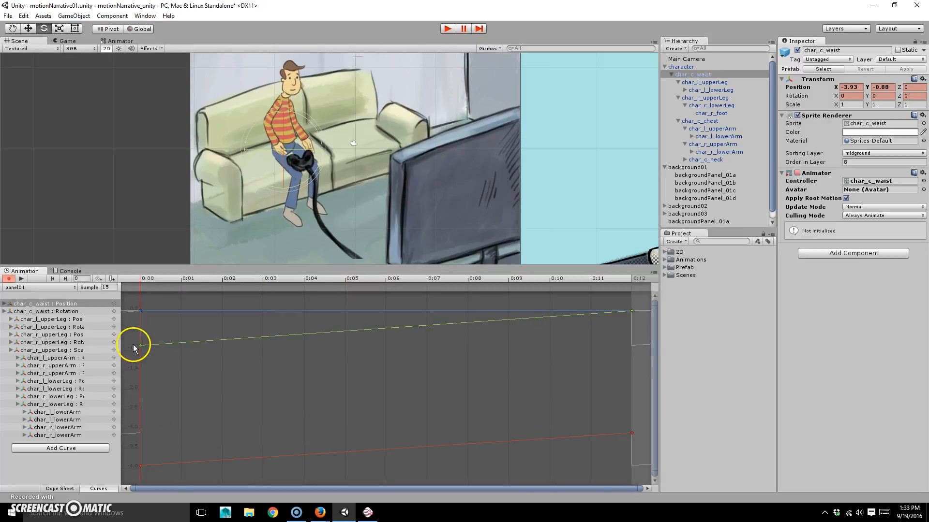
- Set the first key of the waist's Y position curve to Flat
right_click(140, 346)
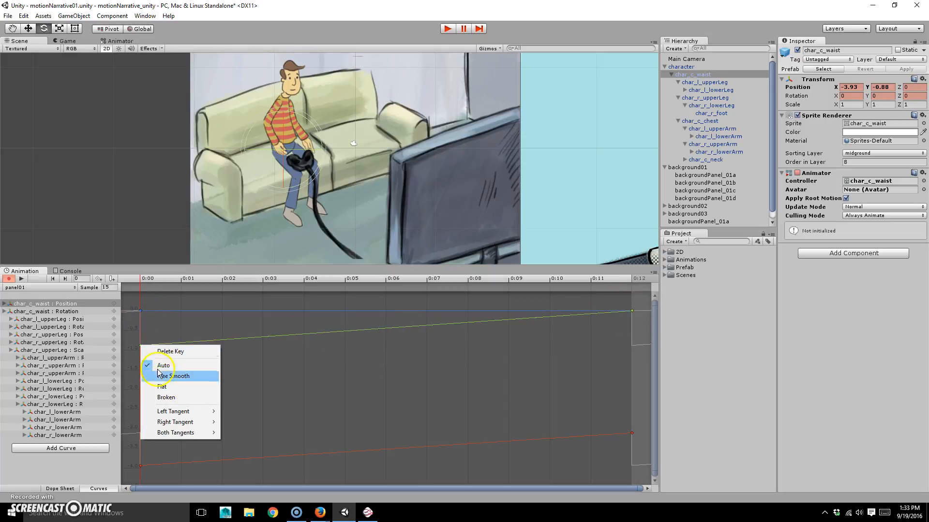
click(158, 315)
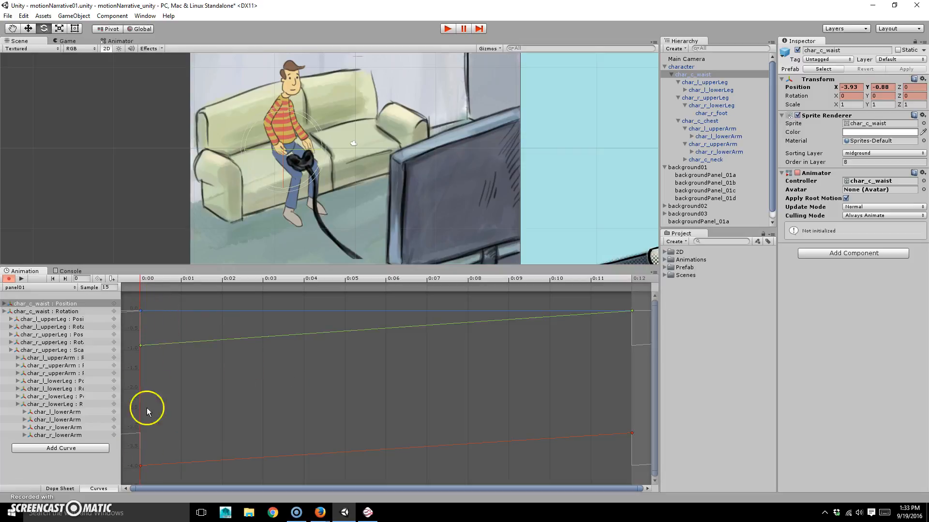
right_click(141, 346)
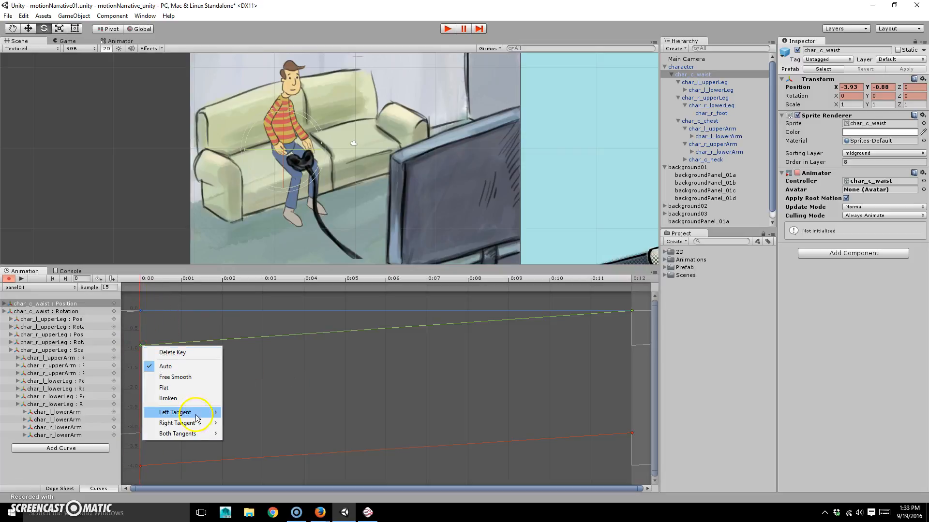
click(175, 385)
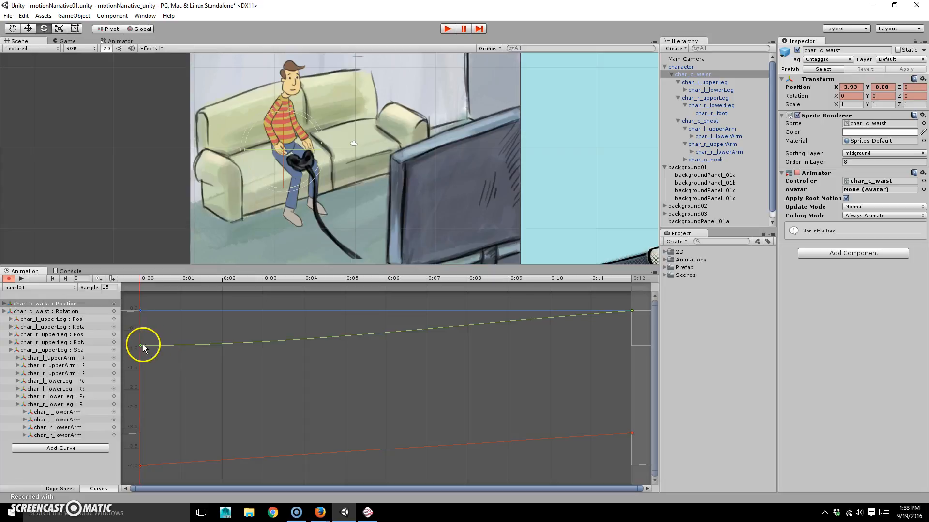
- Try bending the first Y position key's tangent downward and upward, undoing each change
drag(165, 344, 254, 407)
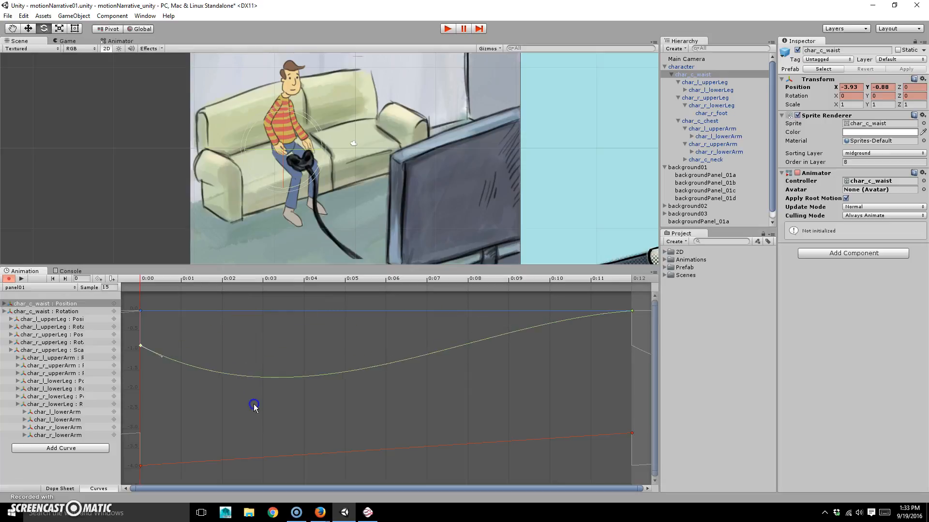
key(ctrl+z)
drag(132, 314, 172, 342)
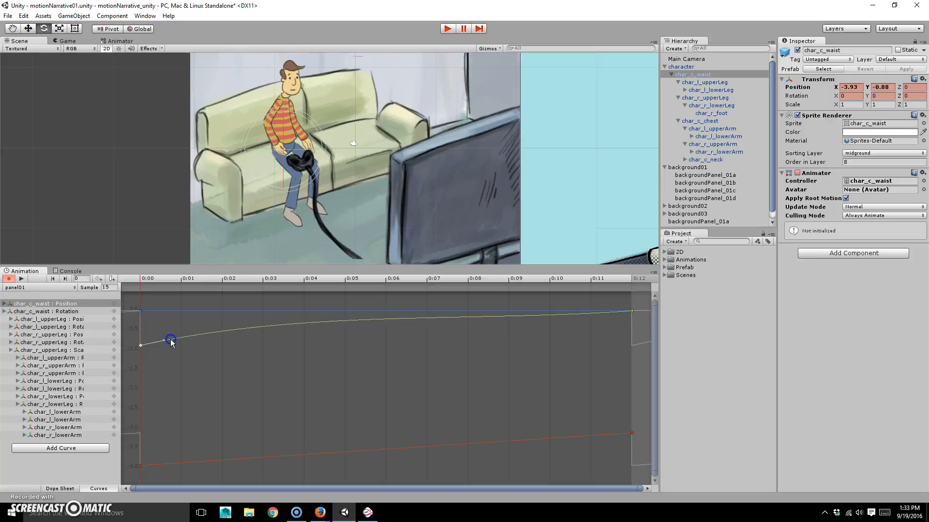
key(ctrl+z)
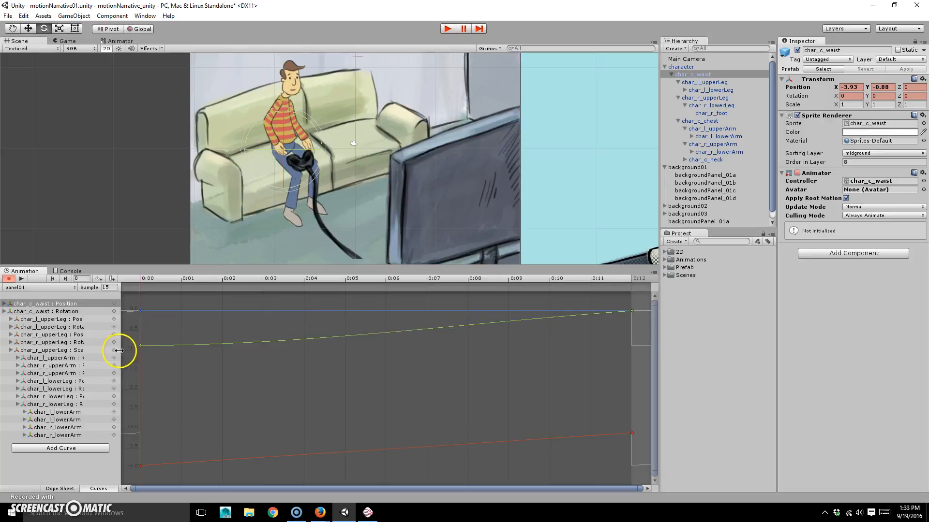
- Tilt the first Y position key's tangent slightly upward so the curve rises faster early on, and set the key to Broken
drag(165, 346, 167, 341)
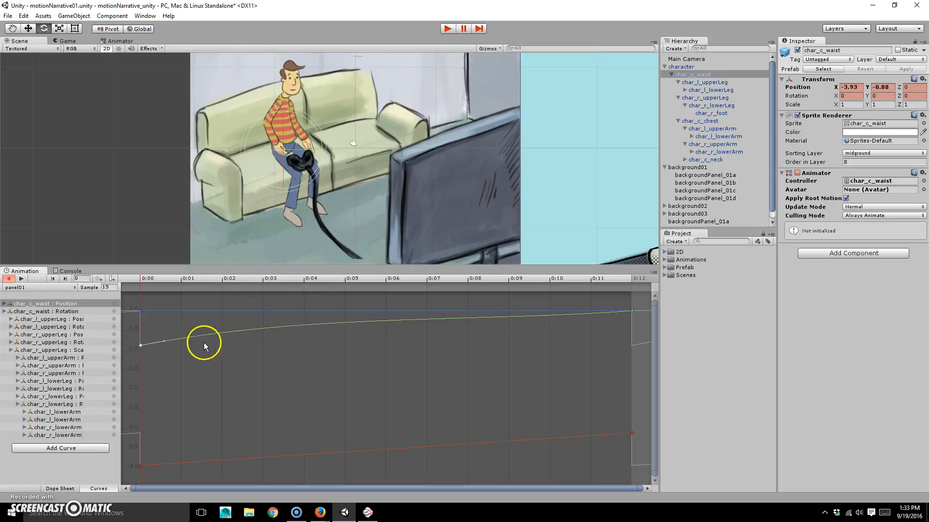
right_click(140, 345)
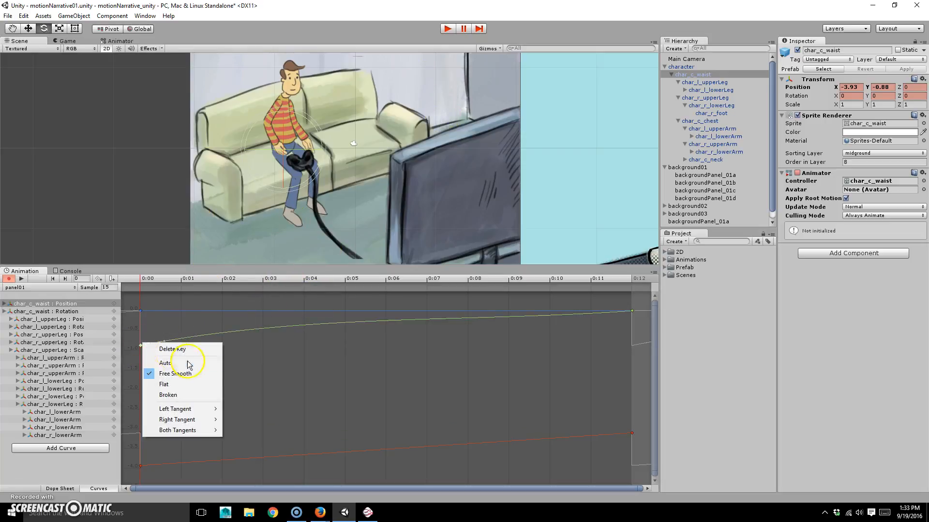
click(174, 397)
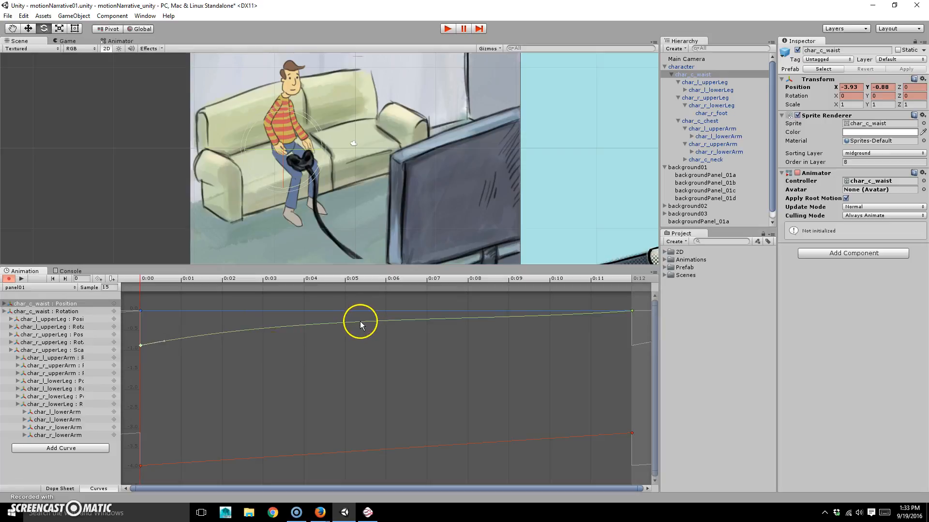
- At frame 5, move char_c_waist to about X -3.15, Y -0.67 to record a new position key
click(364, 282)
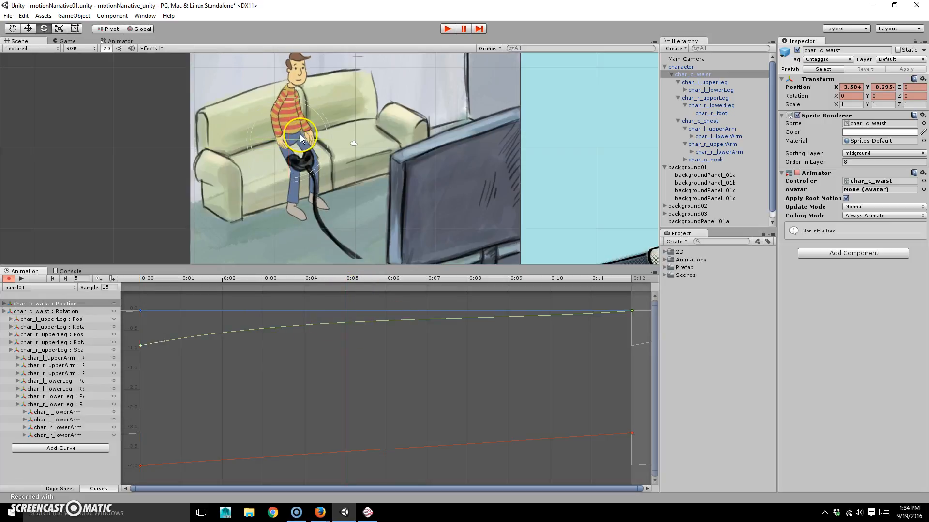
key(w)
drag(297, 131, 304, 138)
- Adjust the incoming tangent of the Y position key at 0:05, and set that key to Auto
click(345, 338)
drag(320, 338, 325, 325)
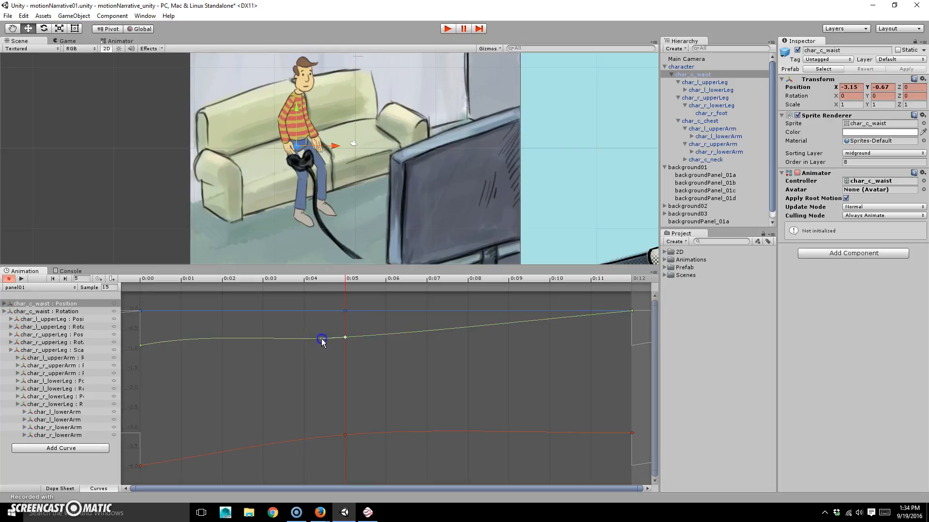
right_click(346, 338)
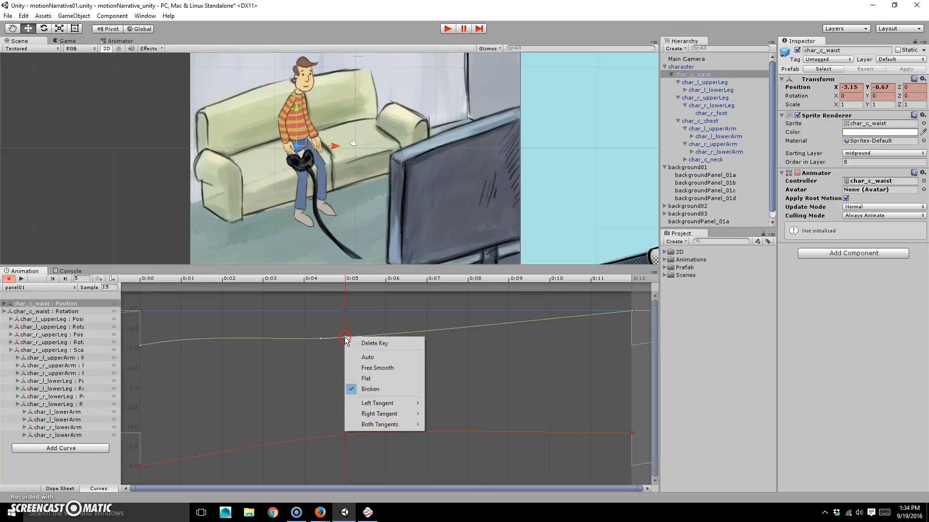
click(388, 361)
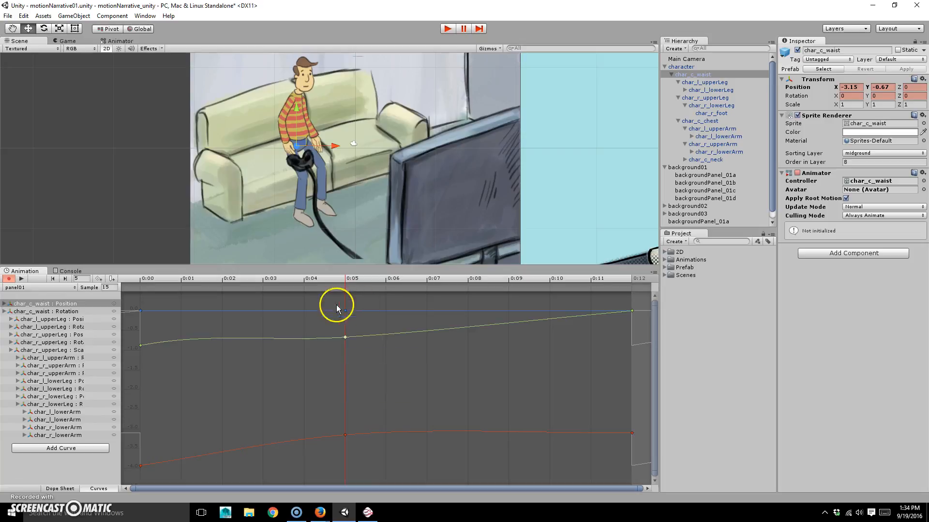
- Set the Y position key at 0:05 to Broken and raise both tangent handles independently to form a sharp dip
right_click(344, 338)
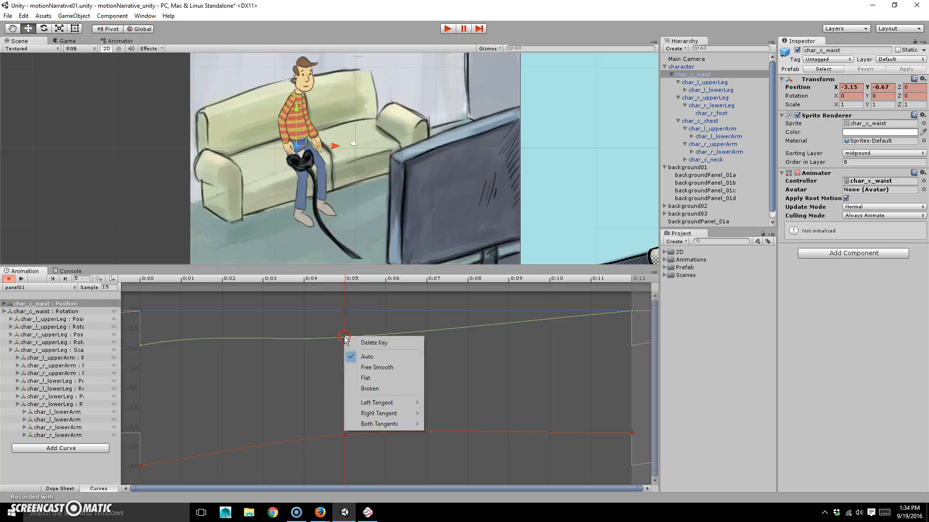
click(372, 391)
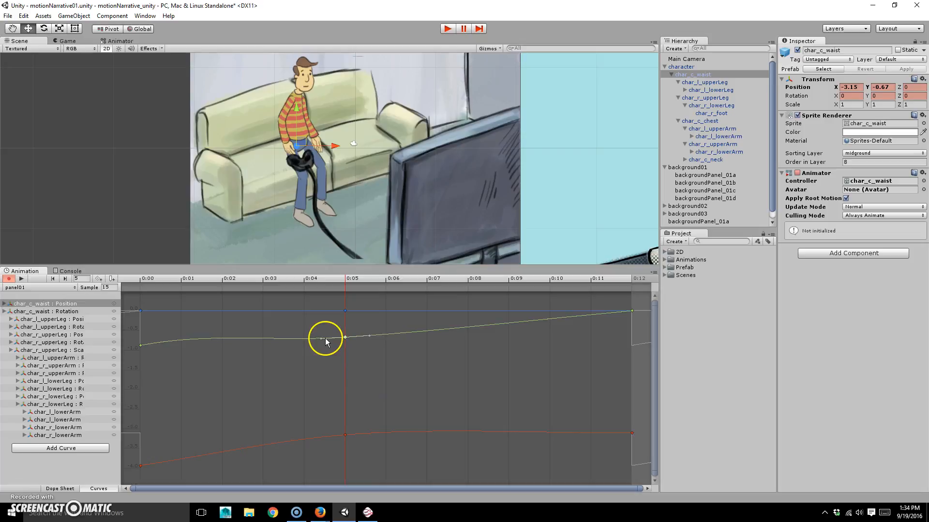
drag(321, 338, 366, 333)
- Set the Y position key at 0:05 to Free Smooth and tilt its linked tangent handles
right_click(345, 336)
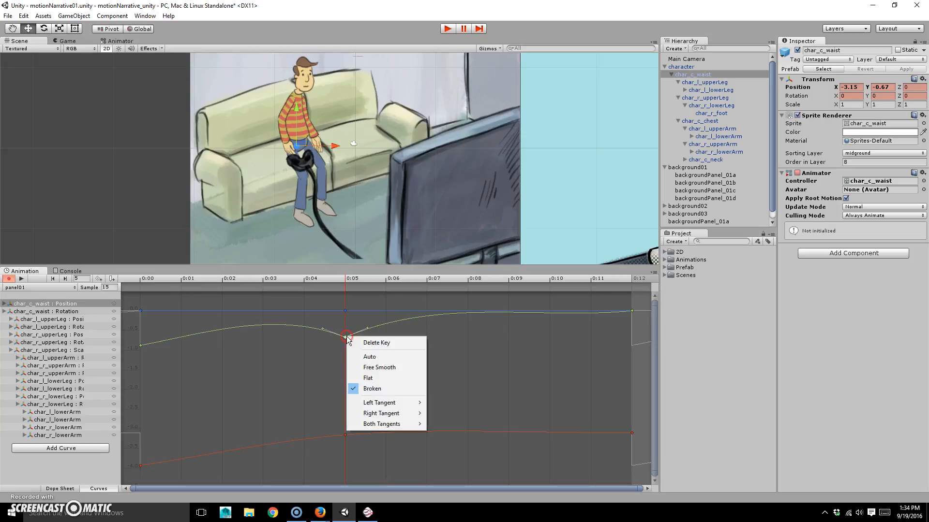
click(382, 369)
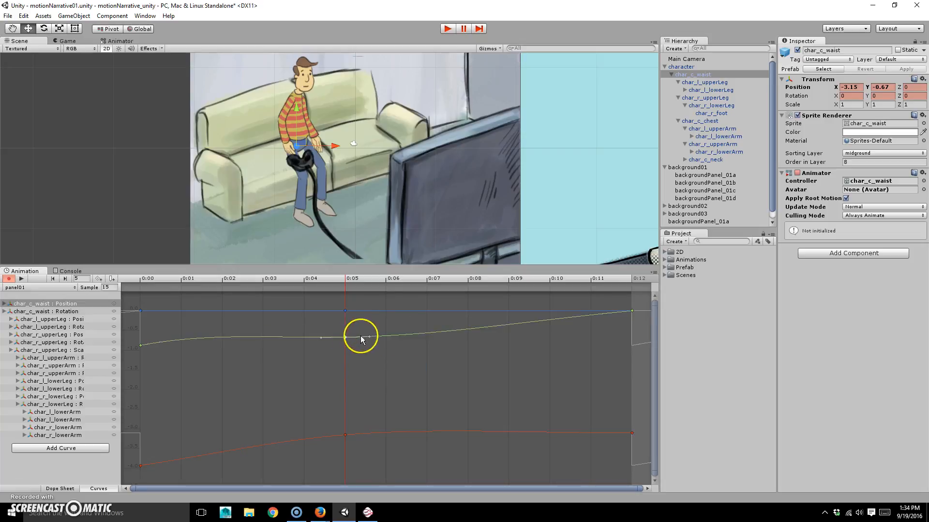
mouse_move(369, 335)
mouse_down()
mouse_move(372, 348)
mouse_move(369, 328)
mouse_move(373, 337)
mouse_up()
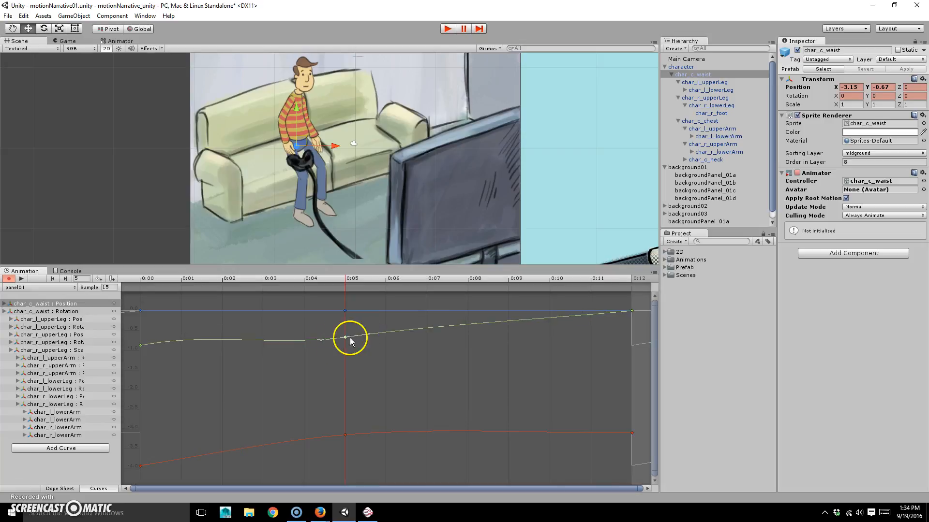
- Delete all the waist position keys at 0:05
drag(333, 368, 360, 329)
key(Delete)
drag(336, 457, 376, 296)
key(Delete)
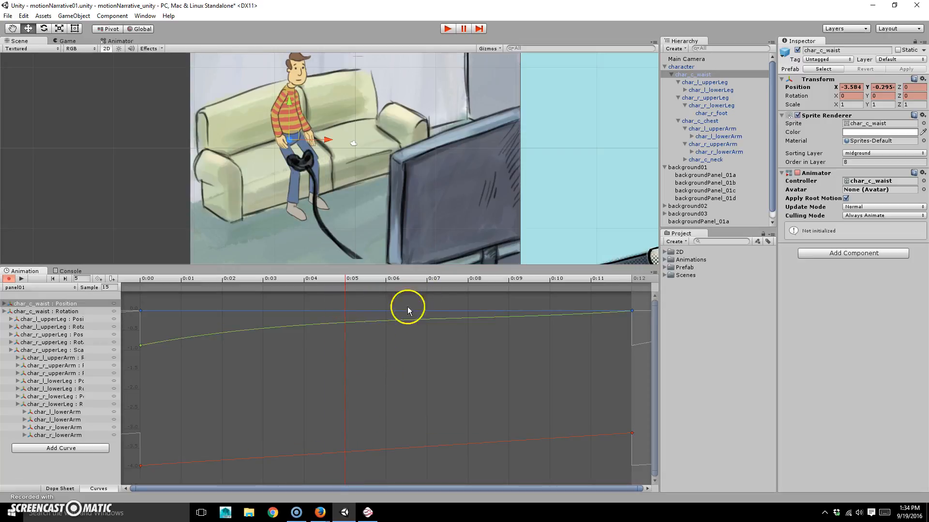
- Examine the Left Tangent and Both Tangents options for the first key of the waist's Y position curve
right_click(141, 347)
mouse_move(170, 415)
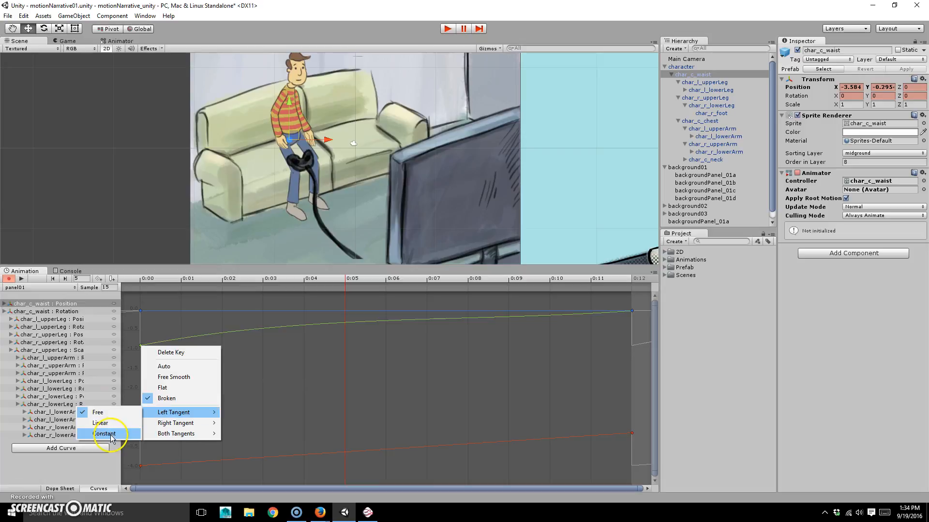
mouse_move(187, 433)
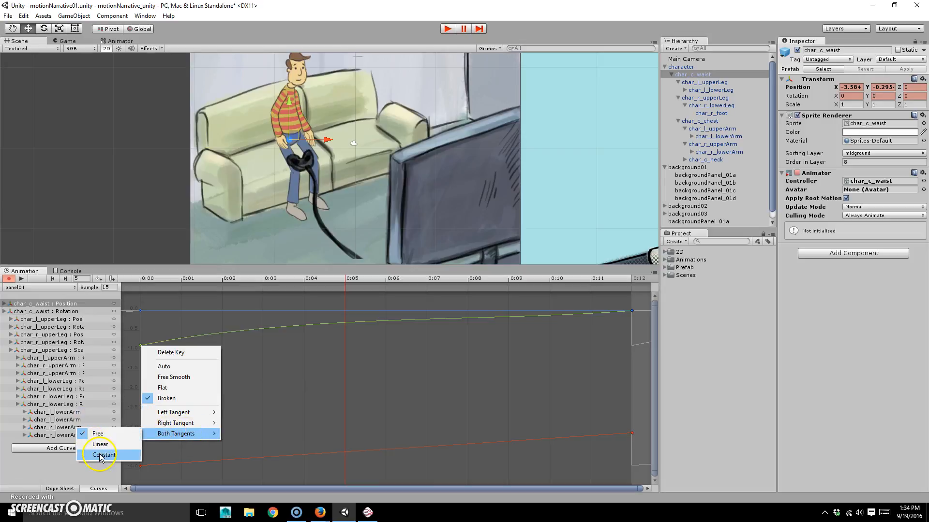
click(348, 367)
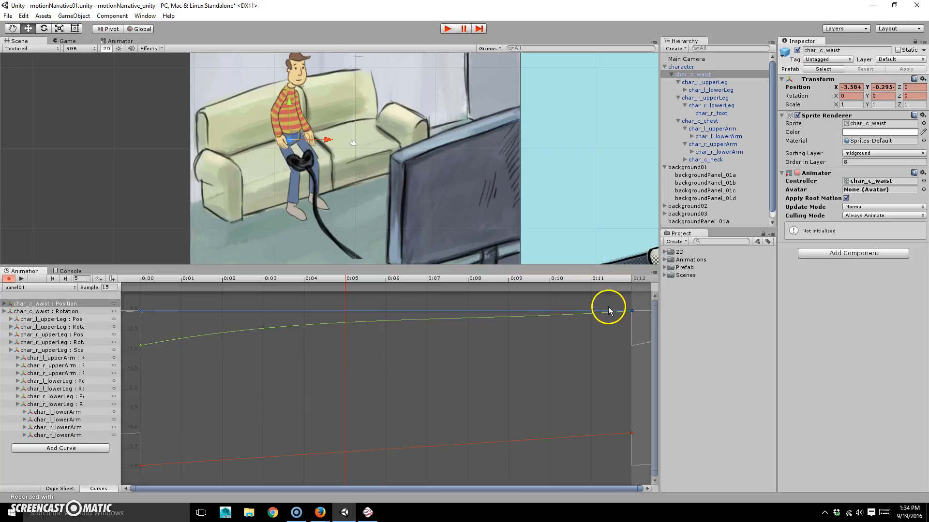
- Set the final keys at 0:12 of all animated character properties, from the waist position through the lower arms, to Flat
click(48, 304)
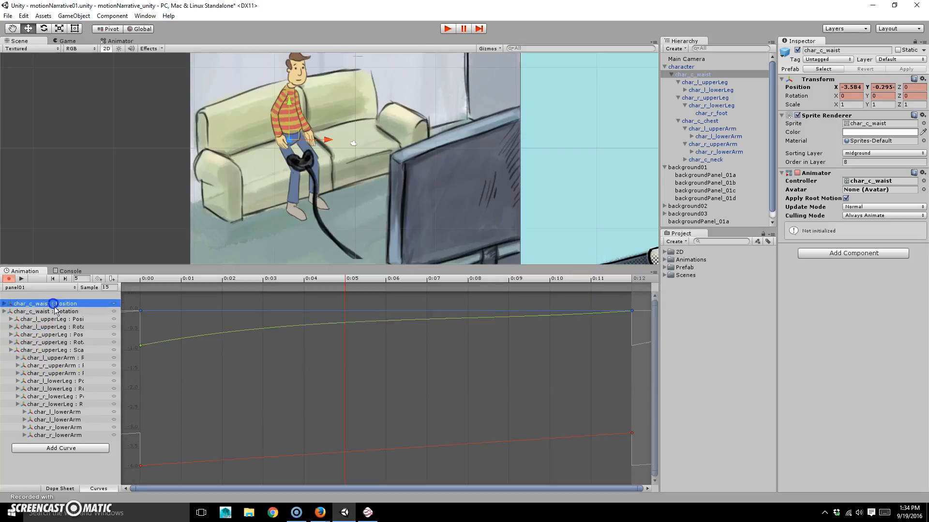
shift+click(62, 434)
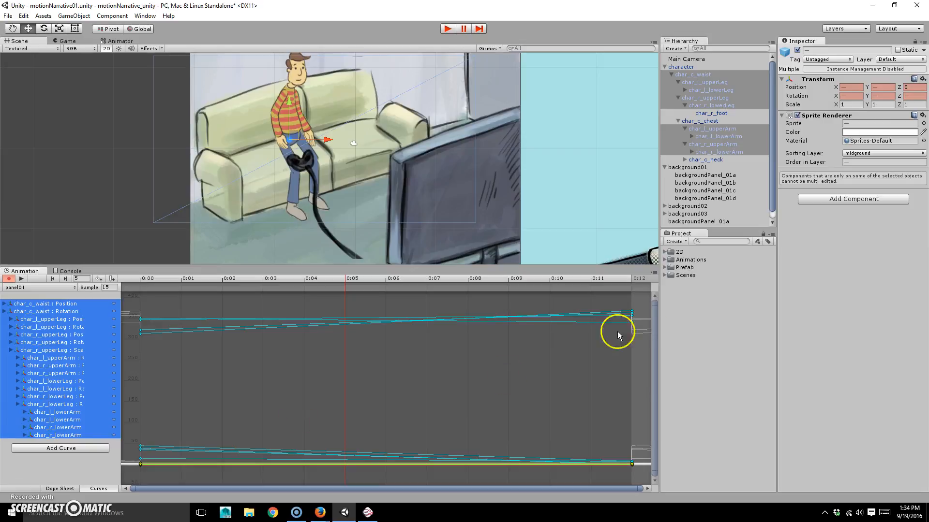
drag(607, 297, 653, 428)
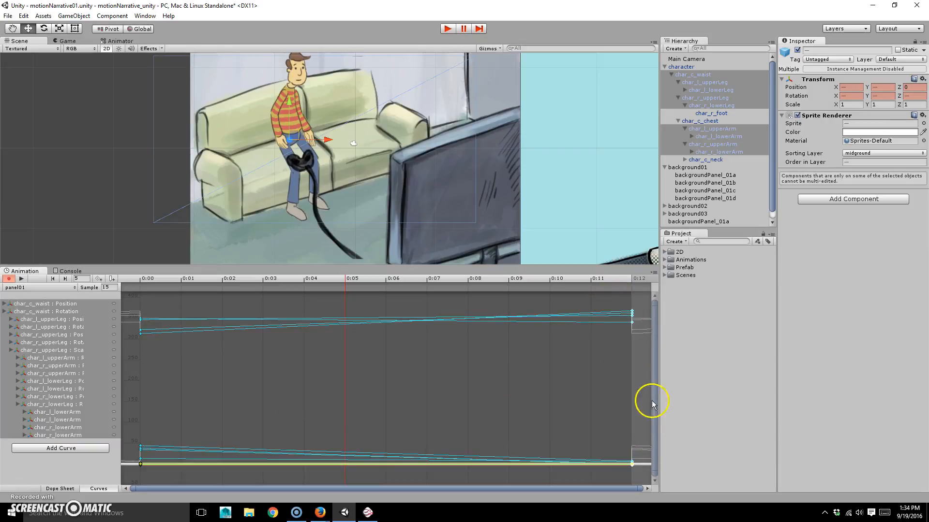
right_click(632, 313)
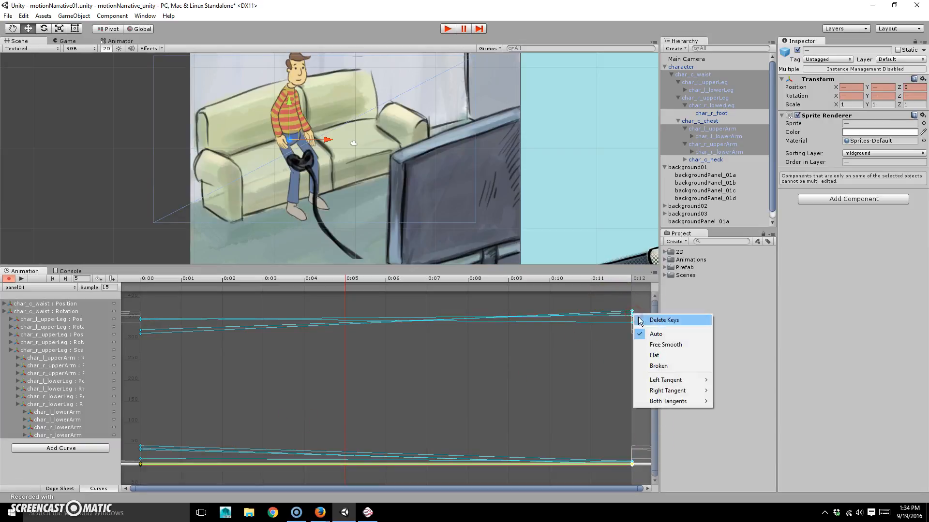
click(680, 356)
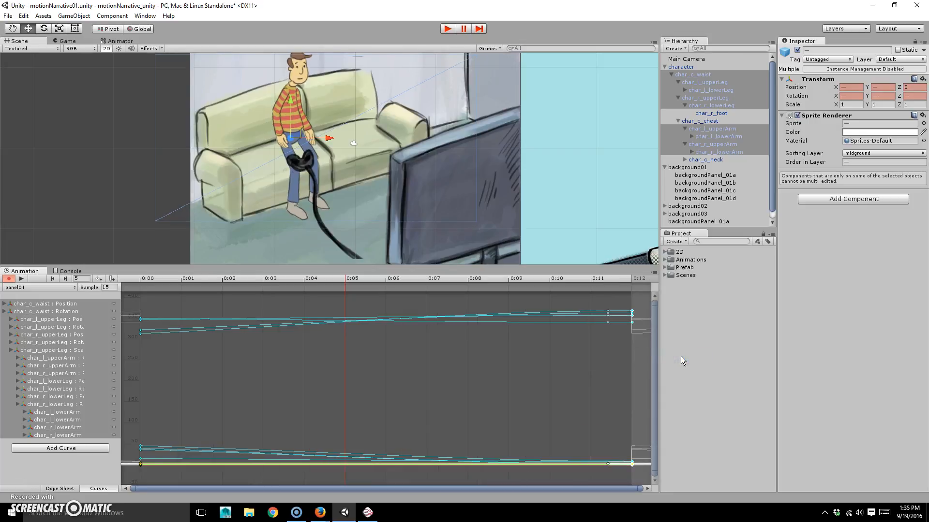
- Scrub through and play back the panel01 character animation to review its motion, and clear the property selection
drag(336, 277, 79, 270)
click(20, 279)
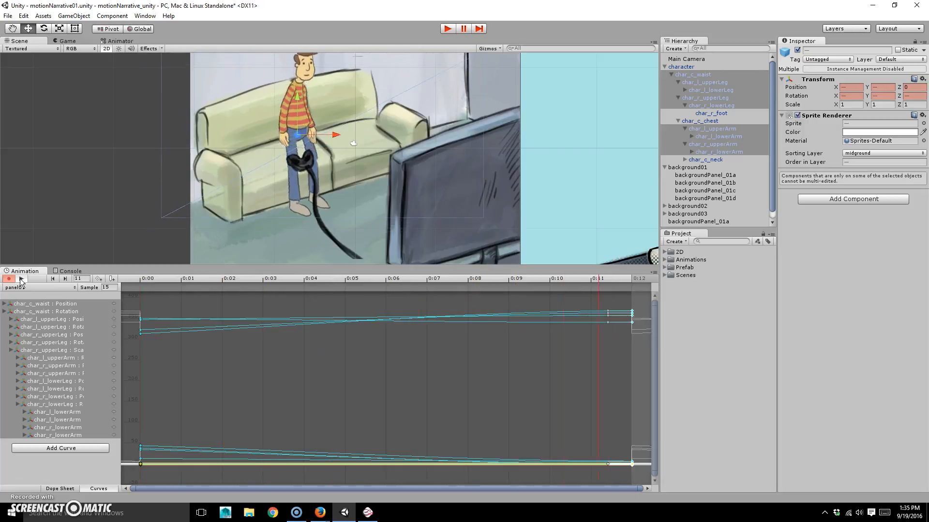
click(20, 279)
click(89, 469)
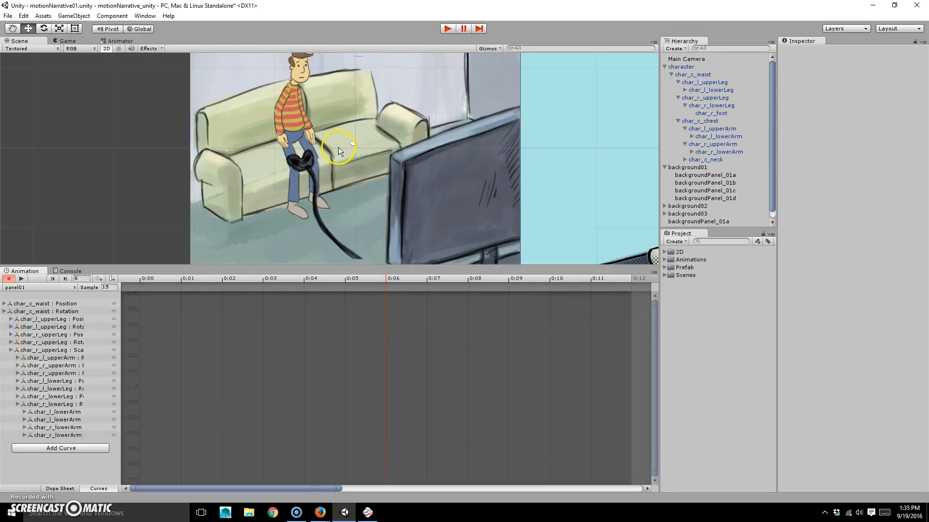
- Try moving the game controller sprite backgroundPanel_01c in the scene, and undo the move
click(314, 156)
click(304, 165)
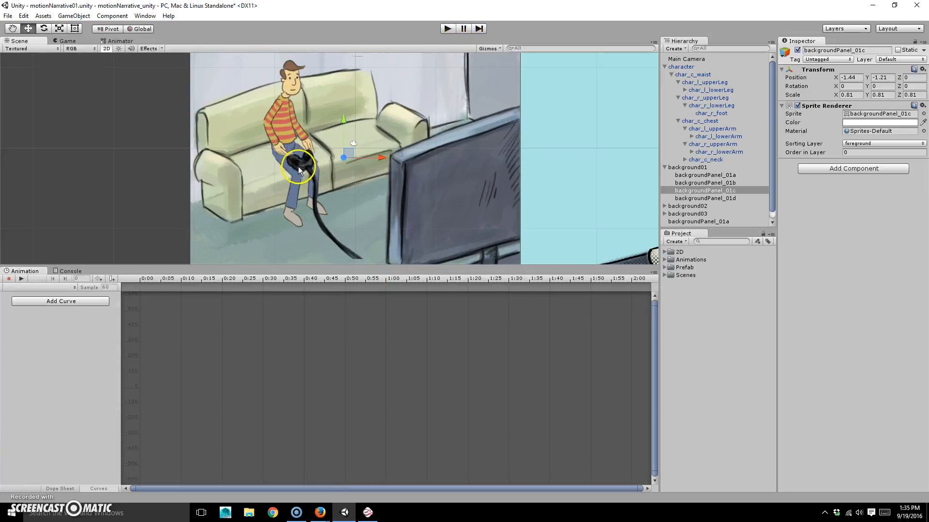
click(711, 191)
mouse_move(353, 152)
mouse_down()
mouse_move(376, 157)
mouse_move(361, 147)
mouse_up()
key(ctrl+z)
- Preview the backgroundPanel_01d and backgroundPanel_01c sprites in the project's 2D/panel01 folder
click(665, 252)
click(671, 290)
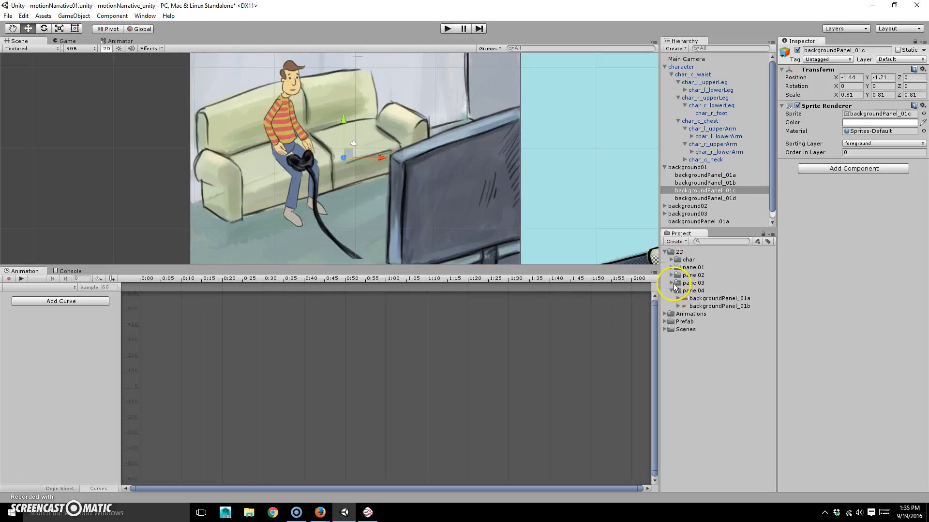
click(672, 289)
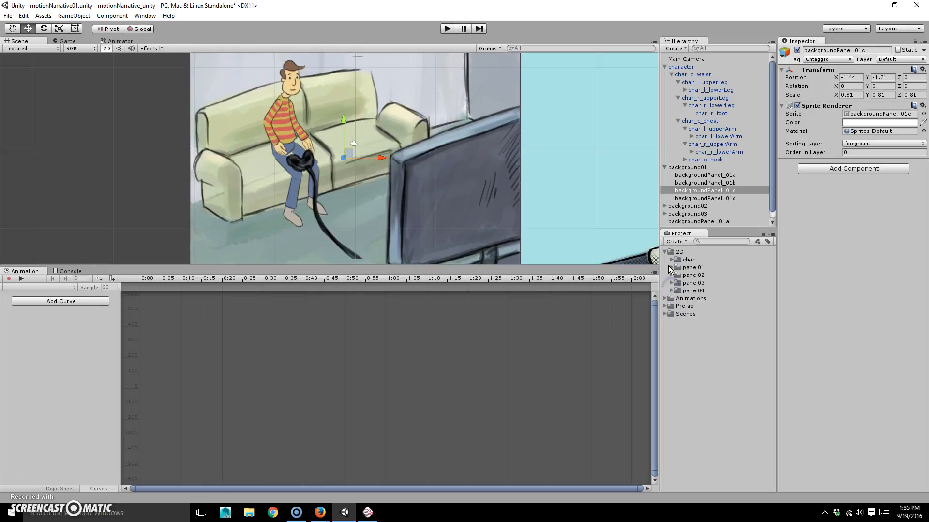
click(671, 268)
click(719, 298)
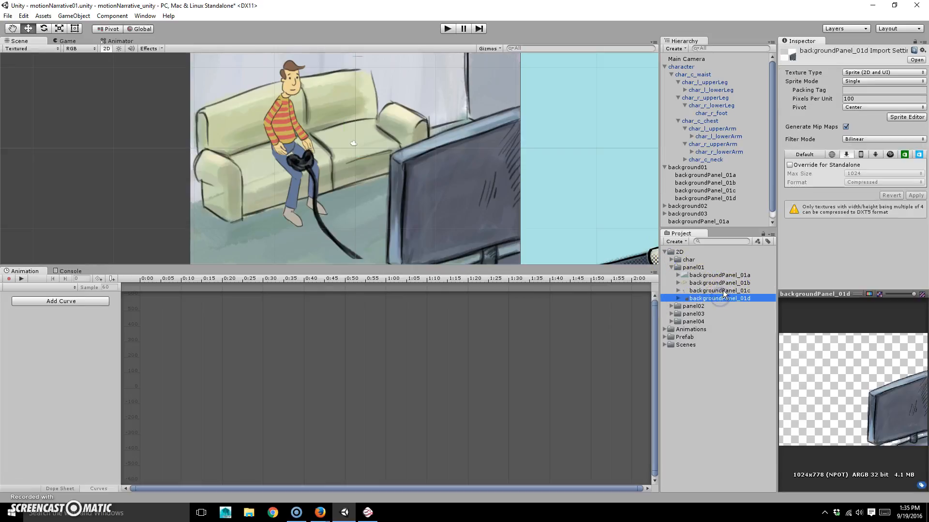
click(723, 290)
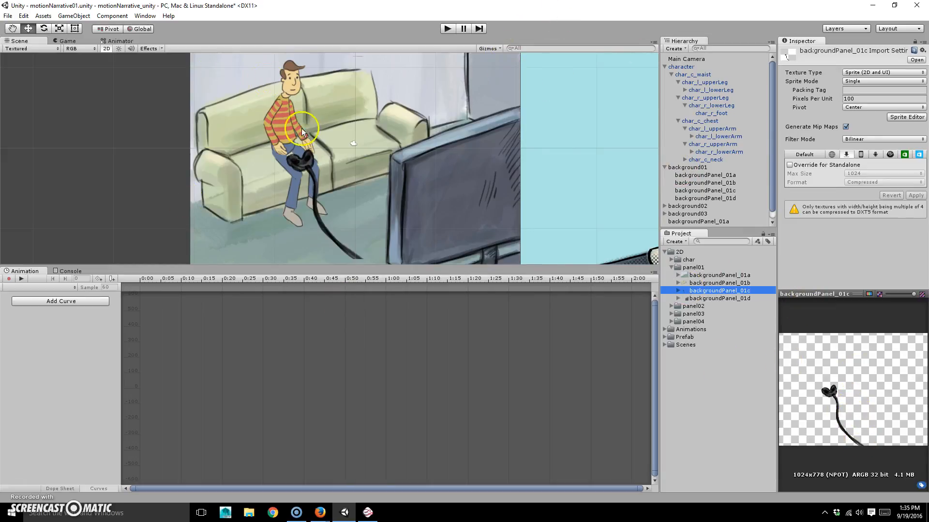
- Add an Animator component to the game controller object backgroundPanel_01c in the scene
click(297, 163)
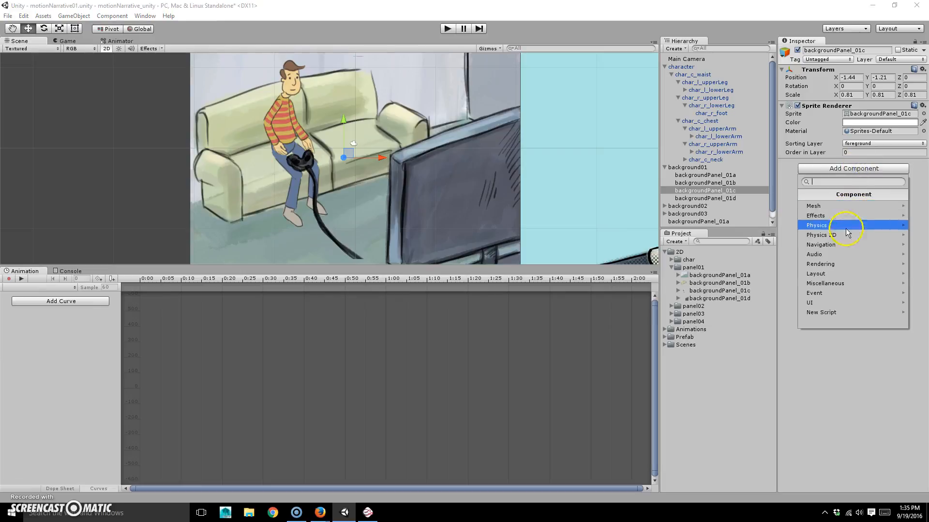
click(840, 284)
click(840, 208)
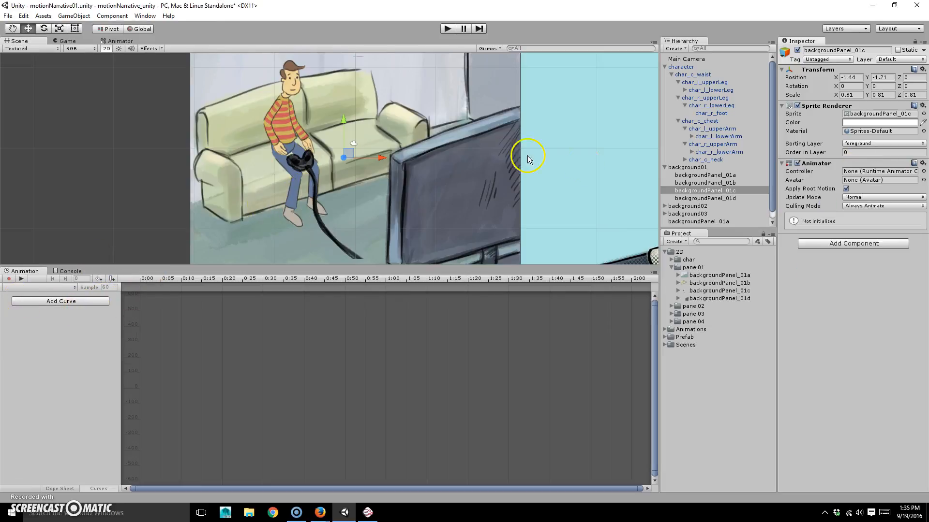
- Create a new animation clip for backgroundPanel_01c named panel01Controller in the Animations folder
click(53, 301)
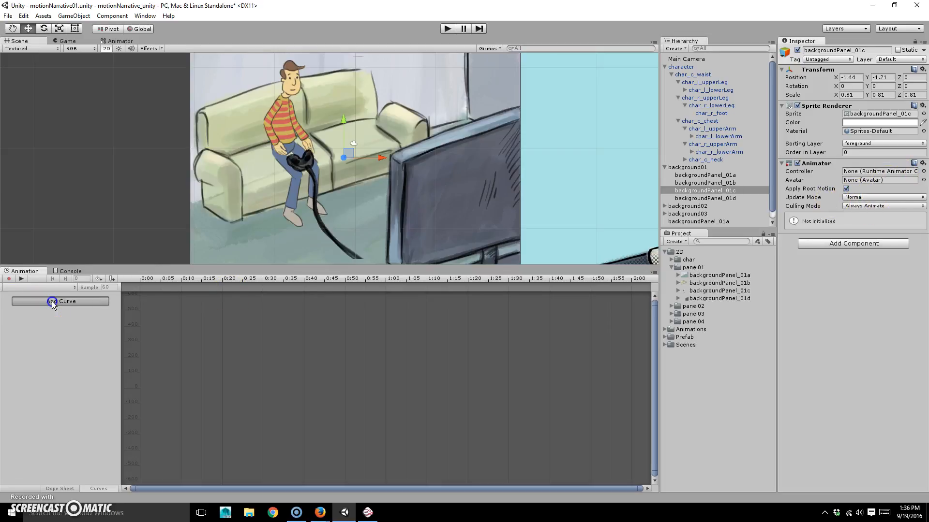
double_click(114, 98)
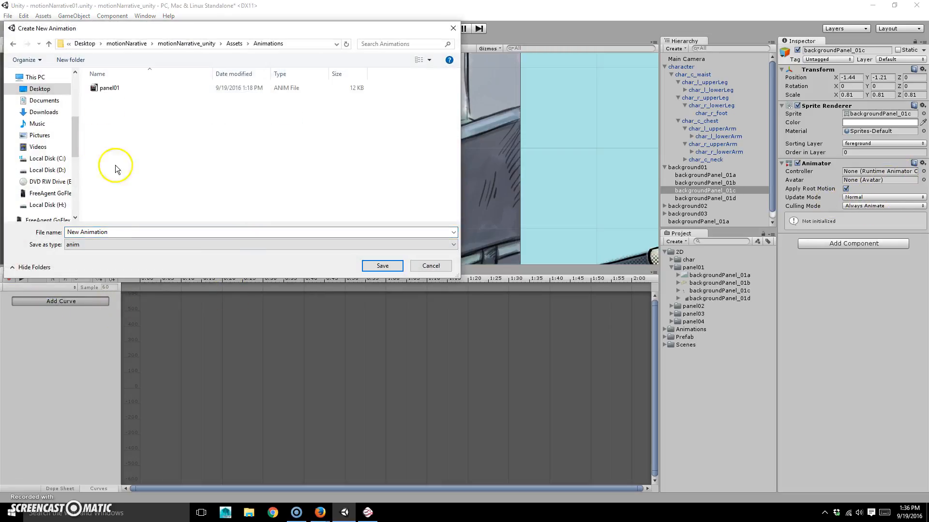
text(panel0)
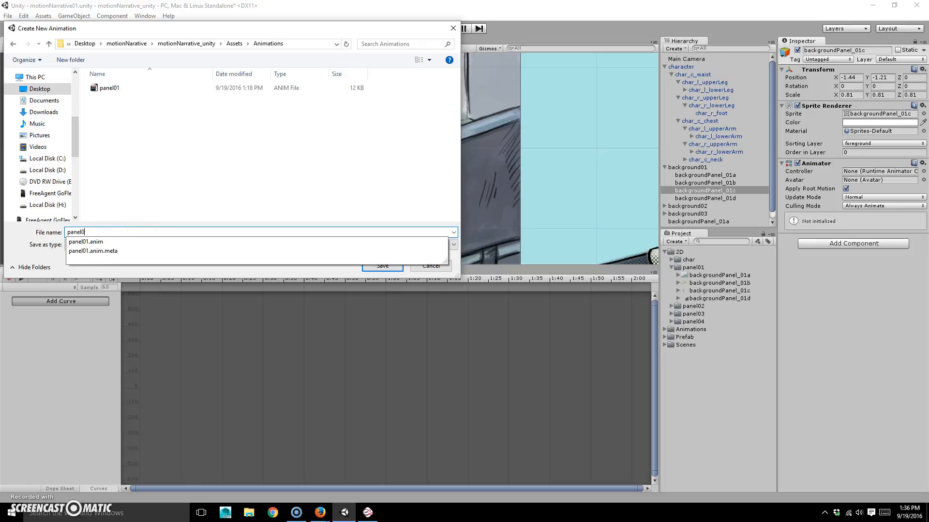
text(1Controller)
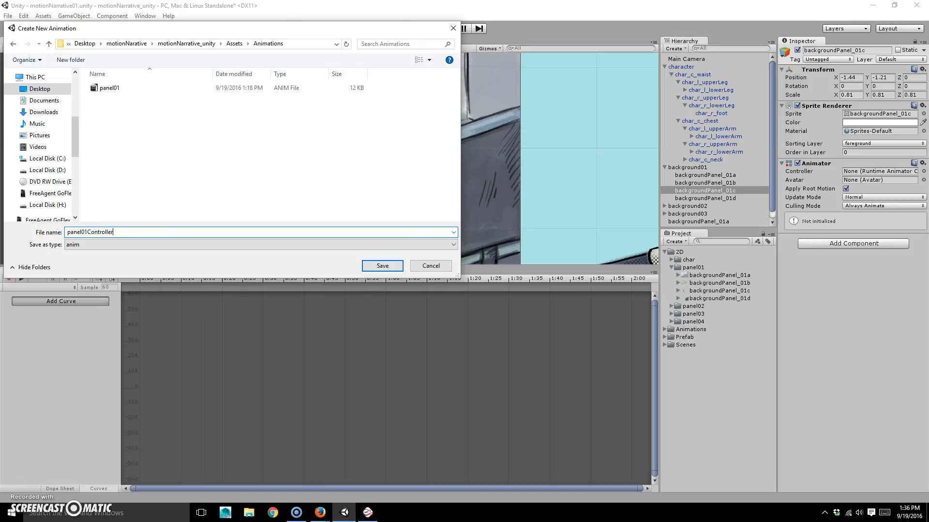
key(Return)
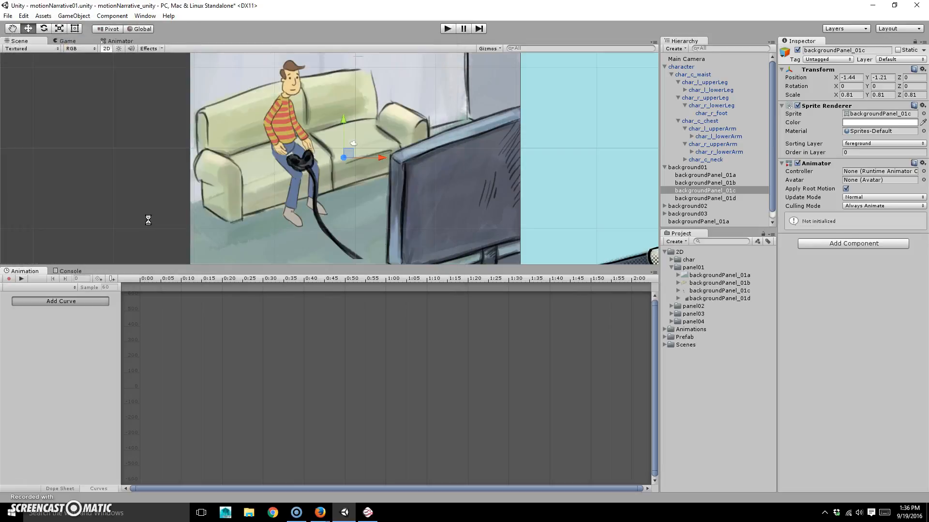
- Add Position and Rotation curves for backgroundPanel_01c to the panel01Controller clip
click(114, 301)
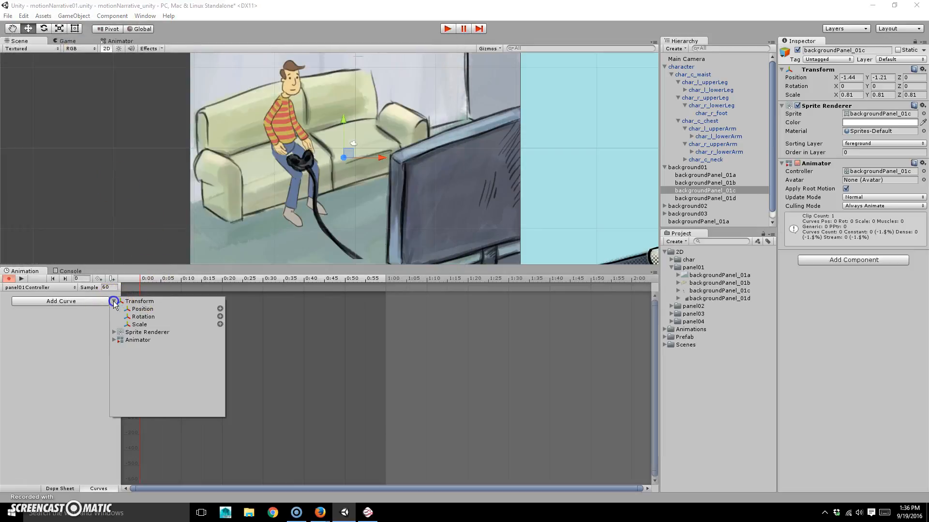
click(221, 309)
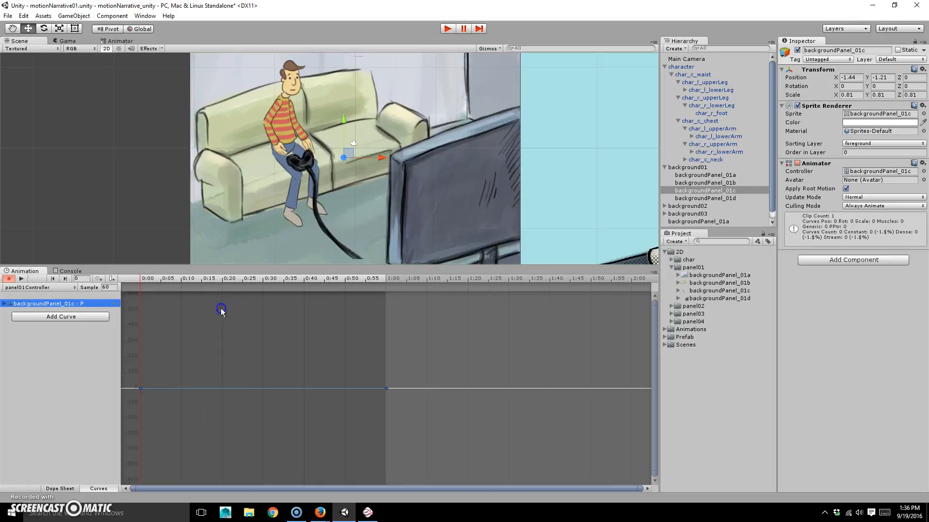
click(54, 317)
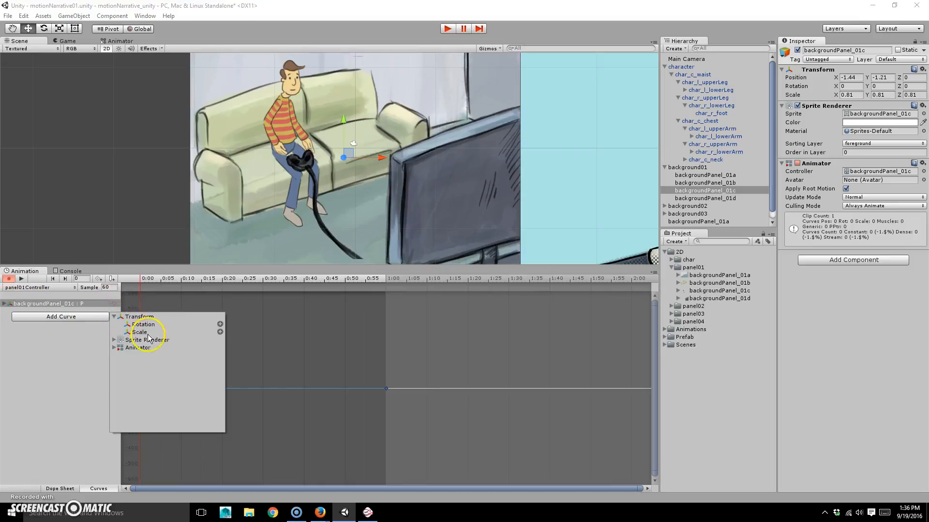
click(221, 324)
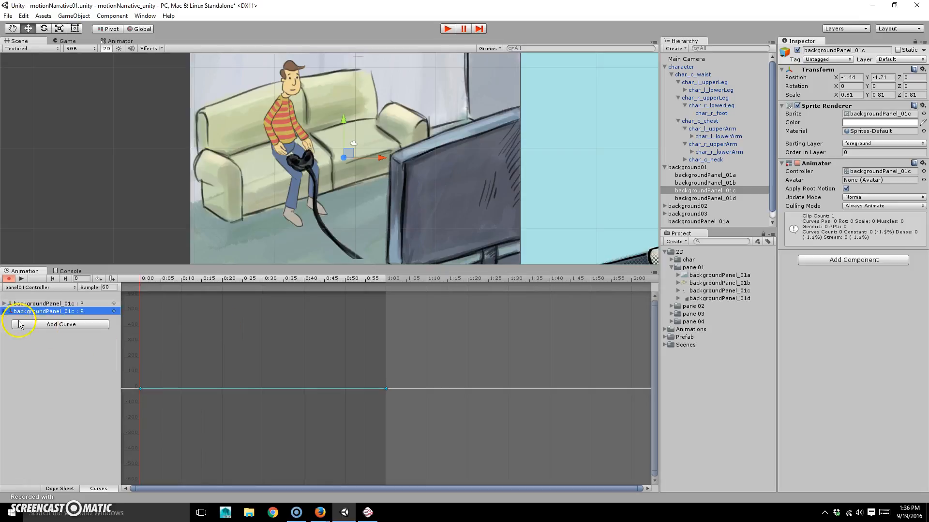
- In the dope sheet, key the game controller at 1:00 lying by the character's feet, rotated about 42°, and scrub back to the start
click(59, 488)
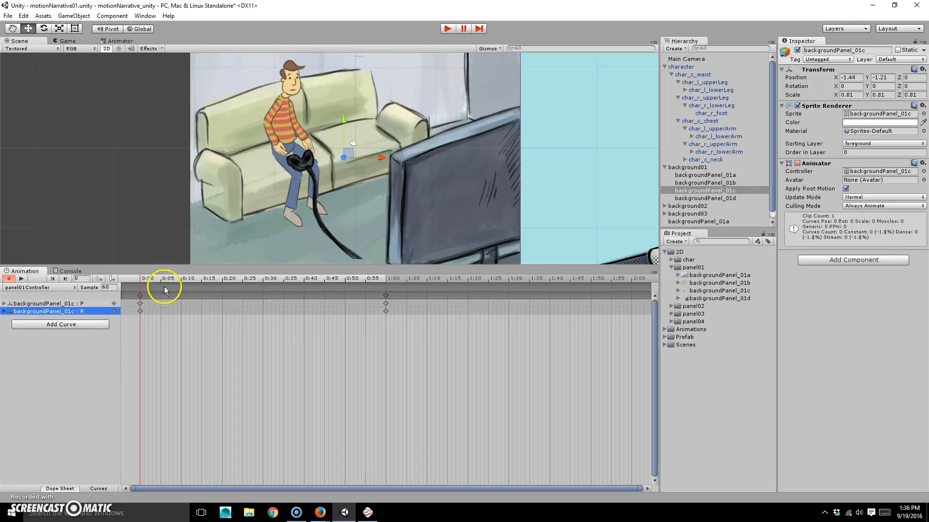
drag(140, 278, 386, 280)
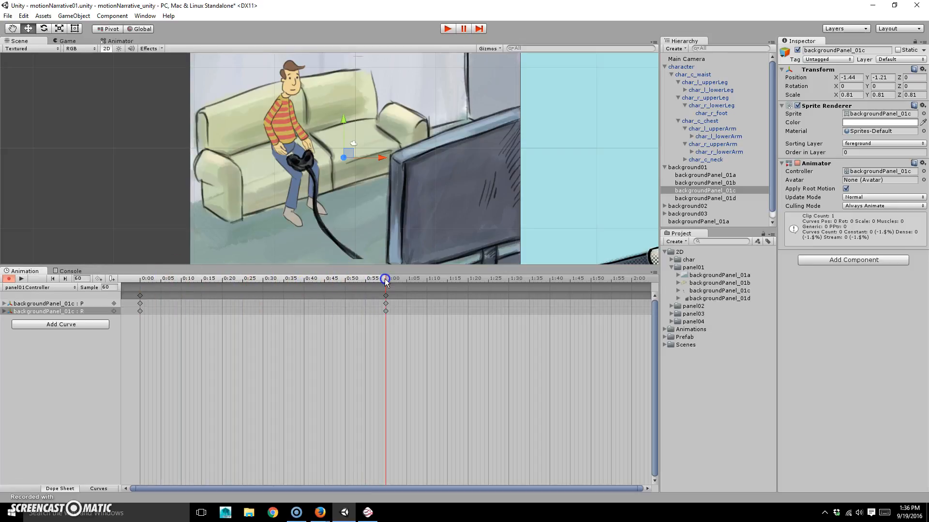
mouse_move(348, 158)
mouse_down()
mouse_move(338, 190)
mouse_move(328, 180)
mouse_move(343, 196)
mouse_move(352, 154)
mouse_up()
key(e)
key(w)
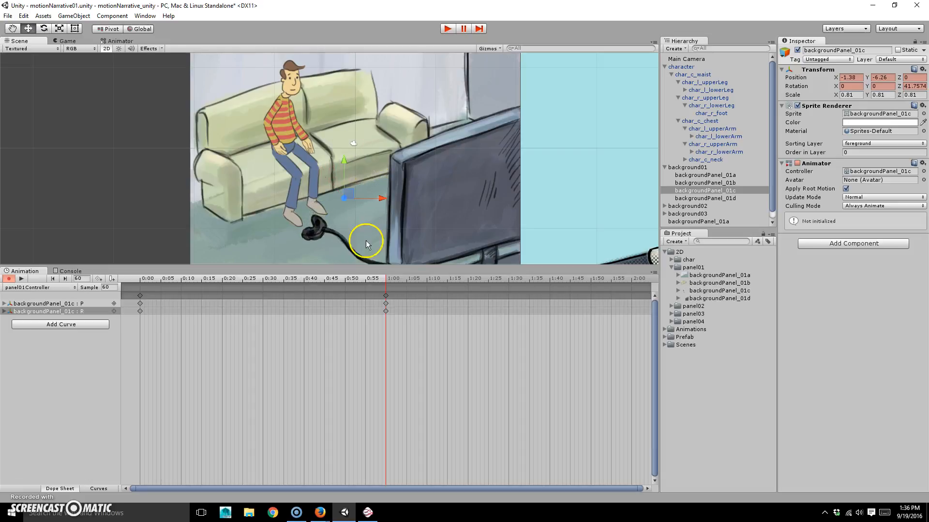
drag(349, 196, 340, 196)
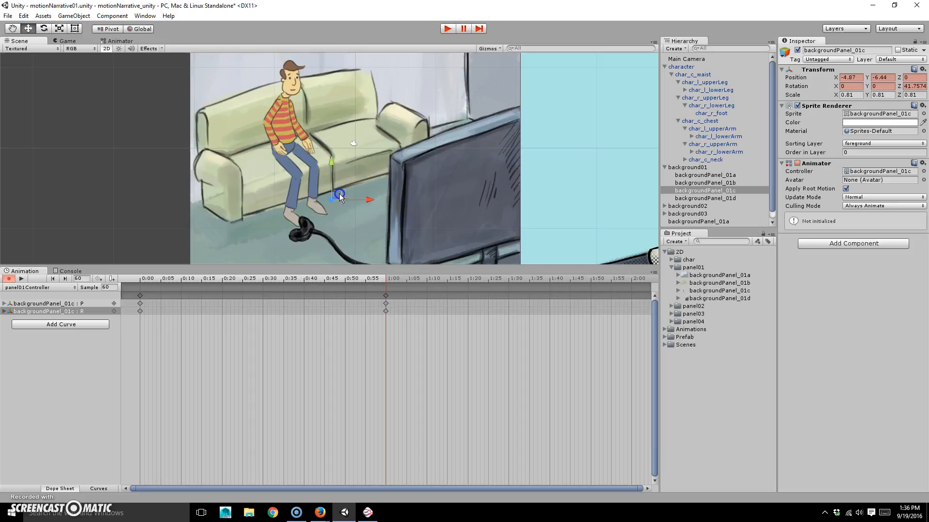
drag(380, 280, 138, 279)
drag(68, 263, 130, 276)
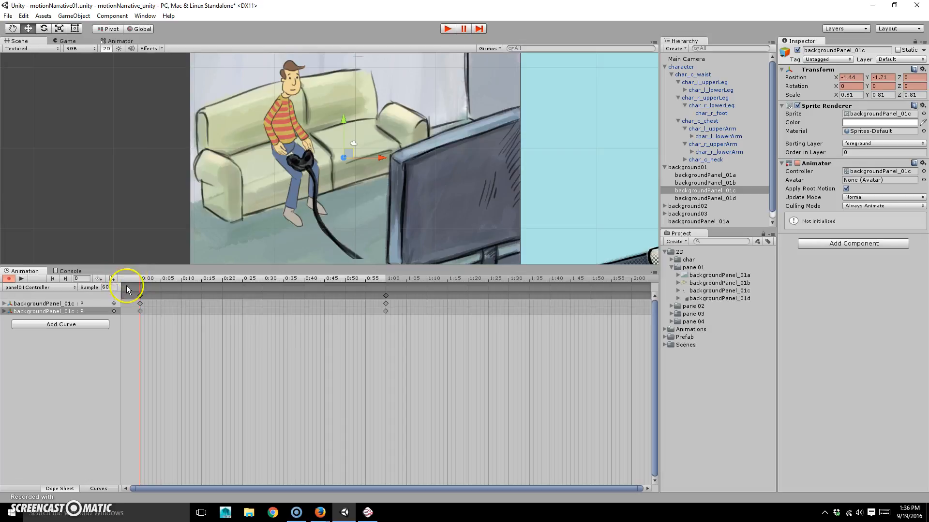
- Examine the tangent options for the game controller's position and rotation keys at 1:00
drag(390, 338, 376, 292)
right_click(382, 298)
drag(341, 332, 375, 300)
right_click(385, 296)
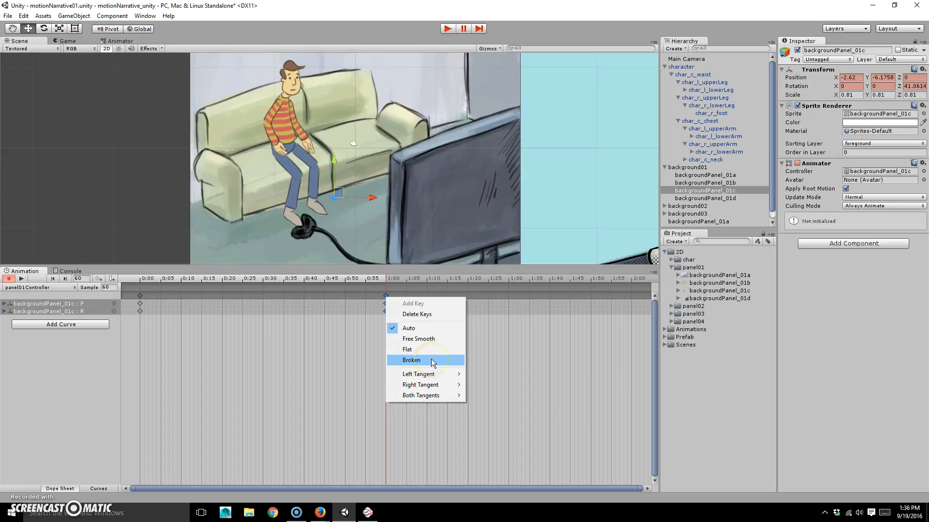
click(332, 279)
- Set the game controller's position and rotation keys at 0:00 to Flat and deselect them
drag(168, 330, 130, 293)
right_click(140, 296)
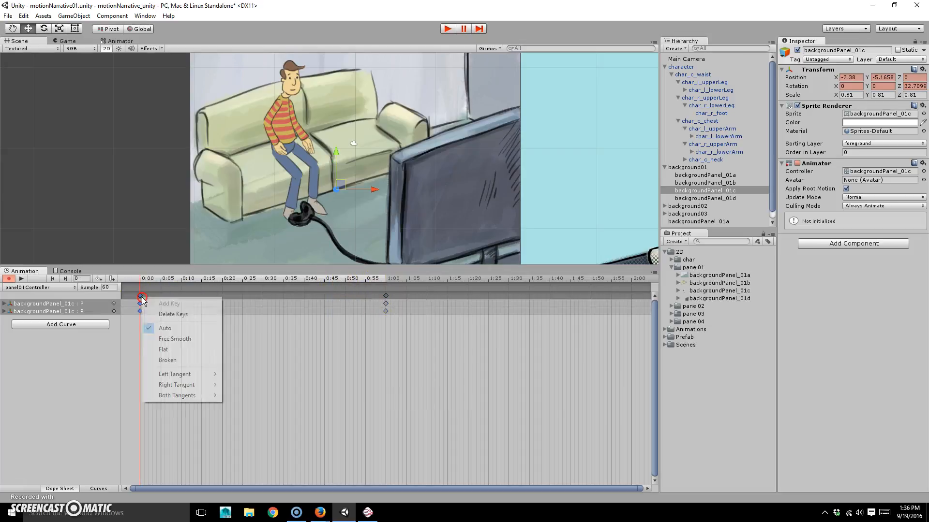
click(184, 353)
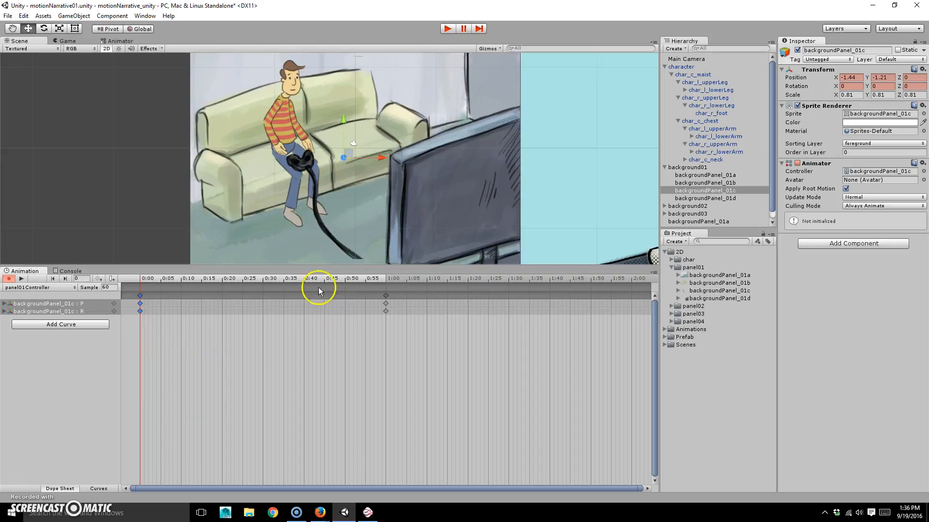
drag(191, 286, 310, 291)
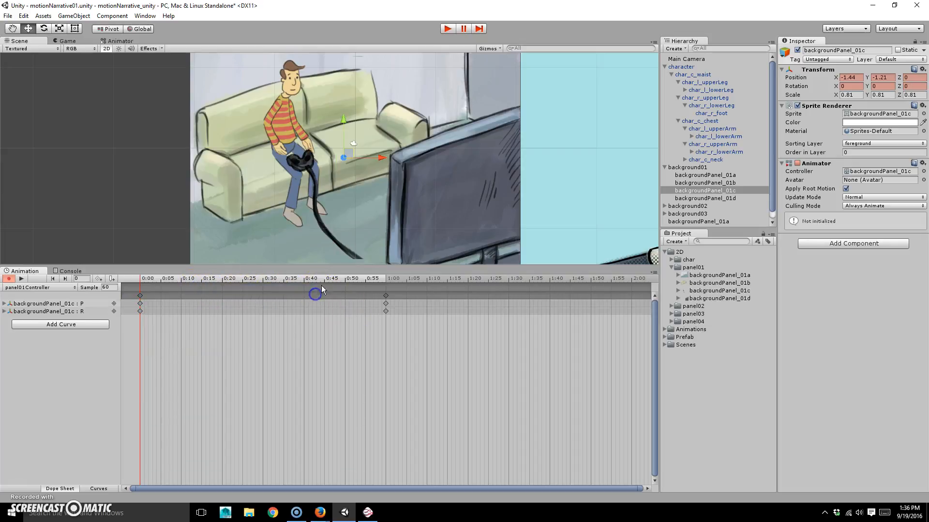
- Turn off animation recording, run the scene to watch both animations together, and stop the playback
click(9, 278)
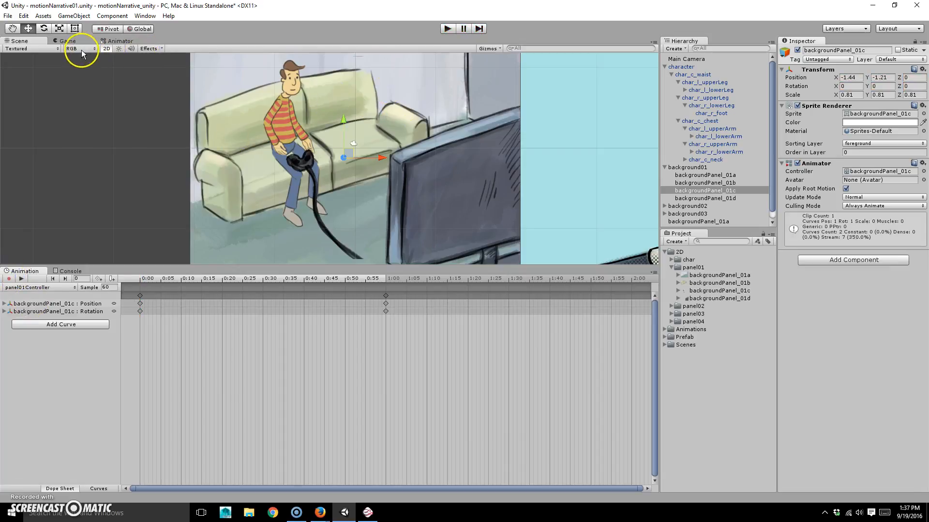
click(449, 28)
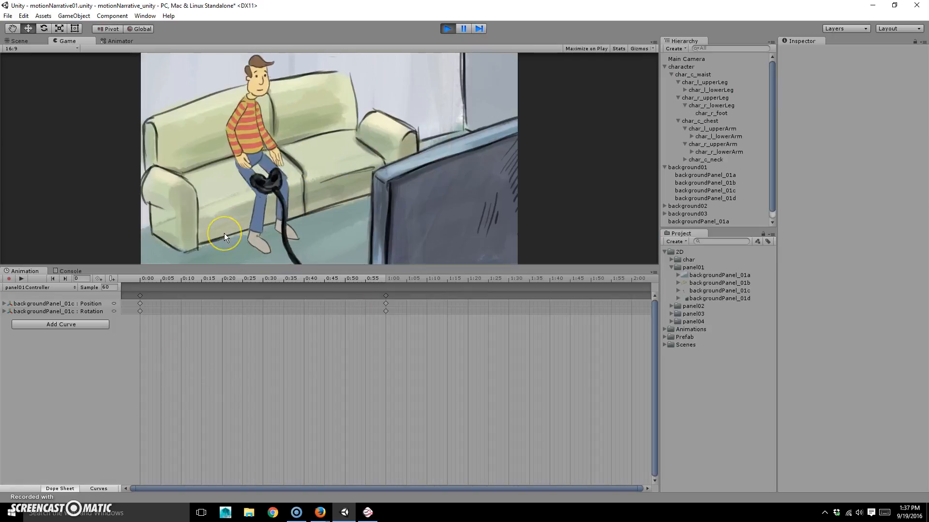
click(445, 28)
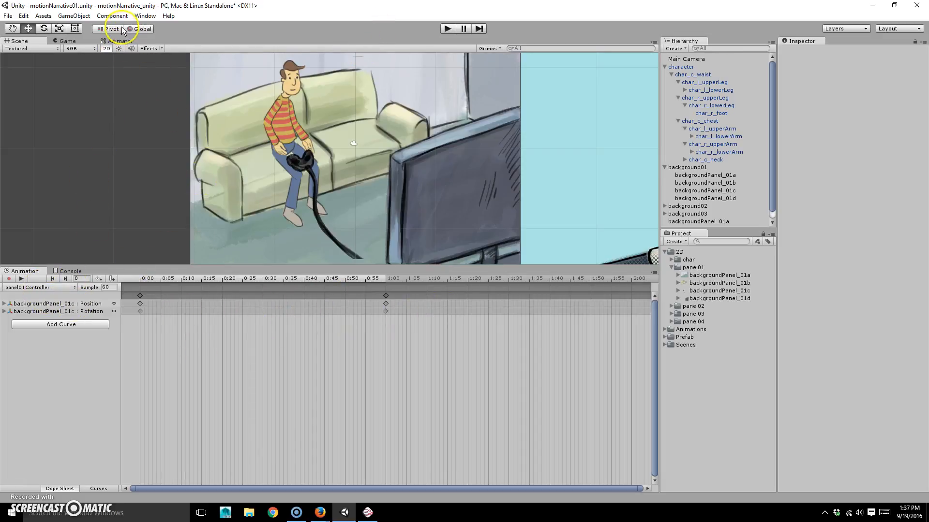
- Bring up the game controller's Animator state graph and arrange Any State and panel01Controller side by side
click(119, 42)
drag(340, 168, 472, 150)
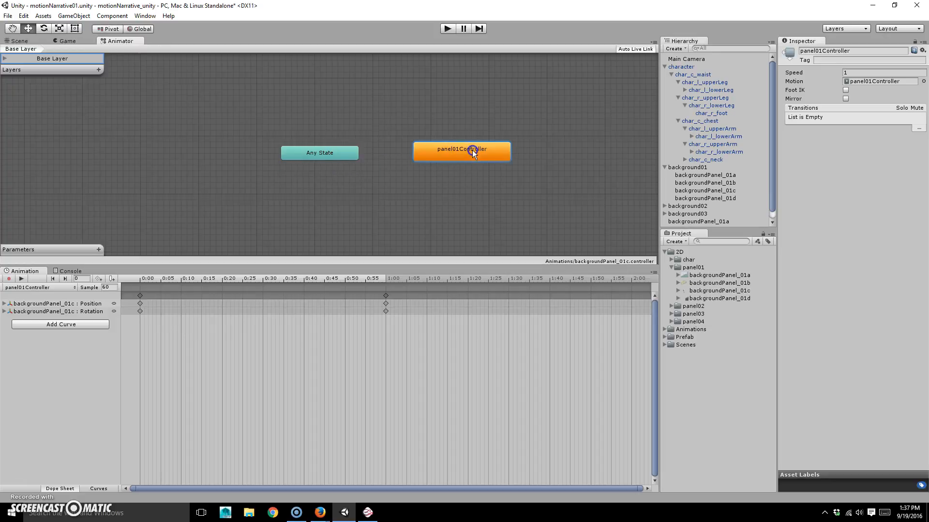
drag(344, 154, 282, 144)
drag(481, 150, 393, 158)
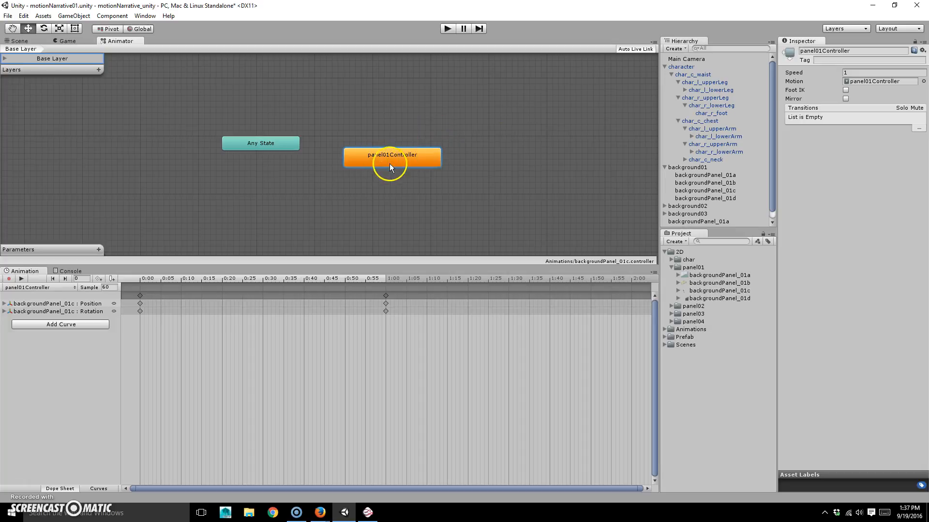
drag(390, 164, 410, 150)
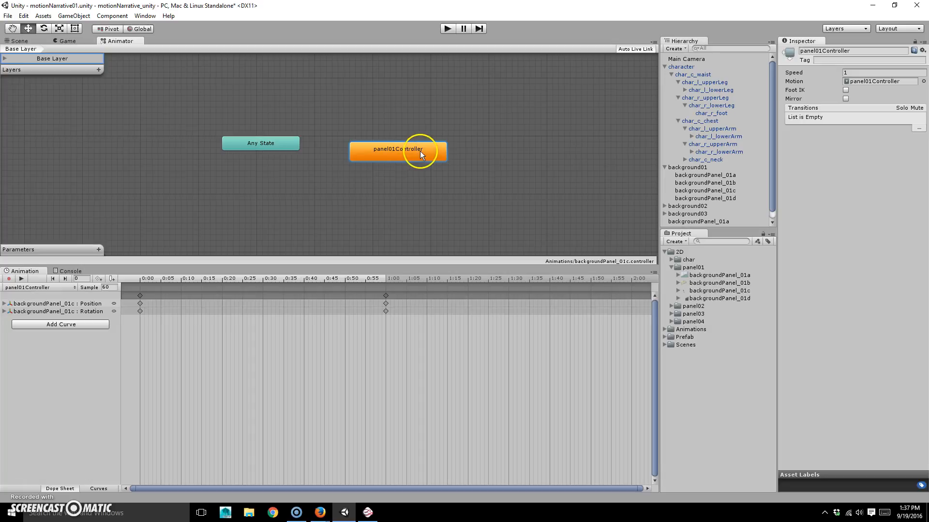
- Create an empty state in the Animator graph beside panel01Controller
right_click(415, 152)
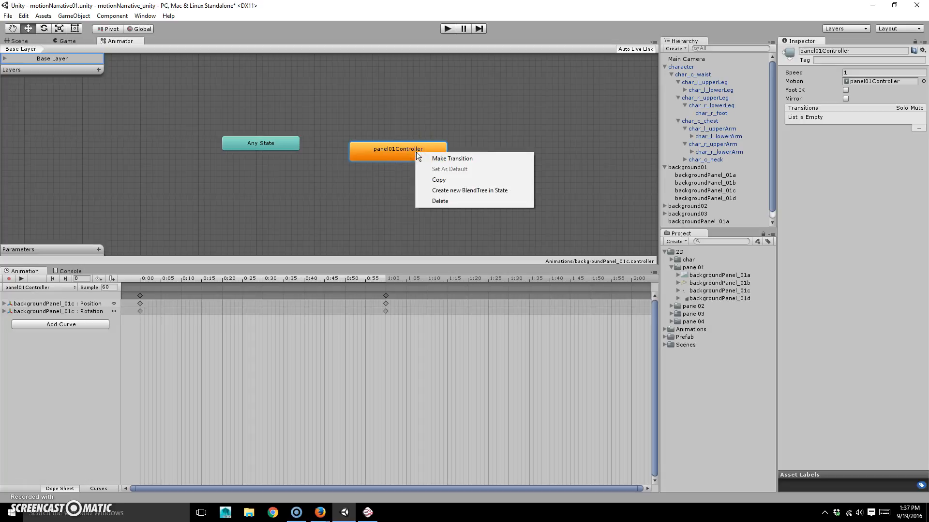
click(425, 141)
right_click(479, 152)
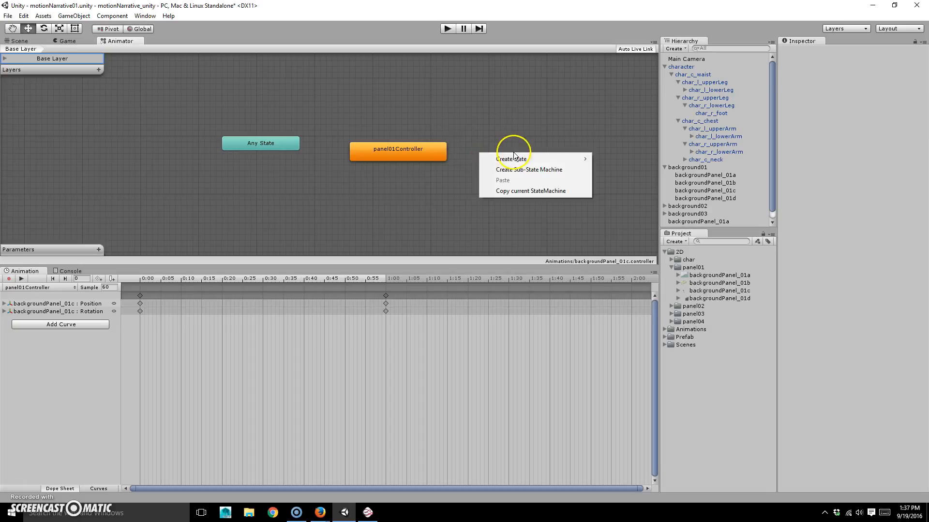
mouse_move(514, 155)
click(459, 159)
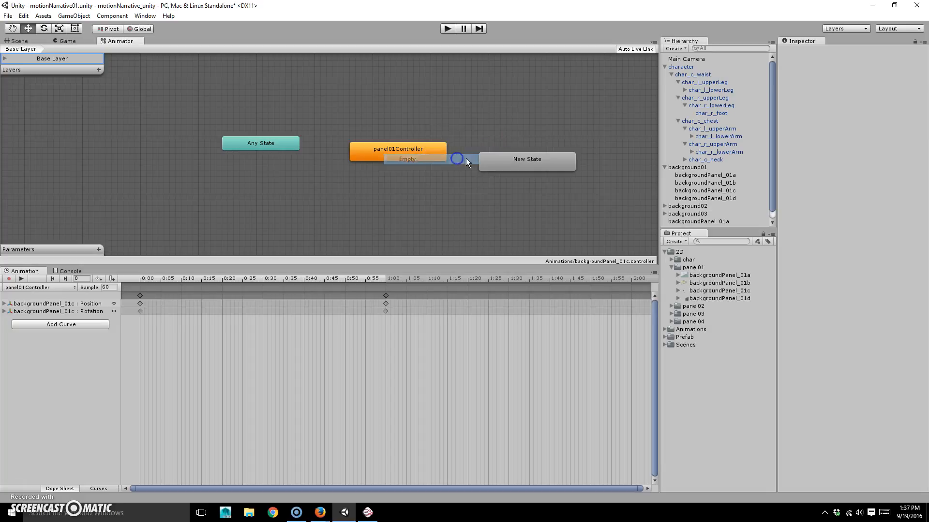
- Rearrange the Animator states so panel01Controller sits between Any State and New State in one row
drag(529, 157, 360, 99)
drag(413, 150, 524, 150)
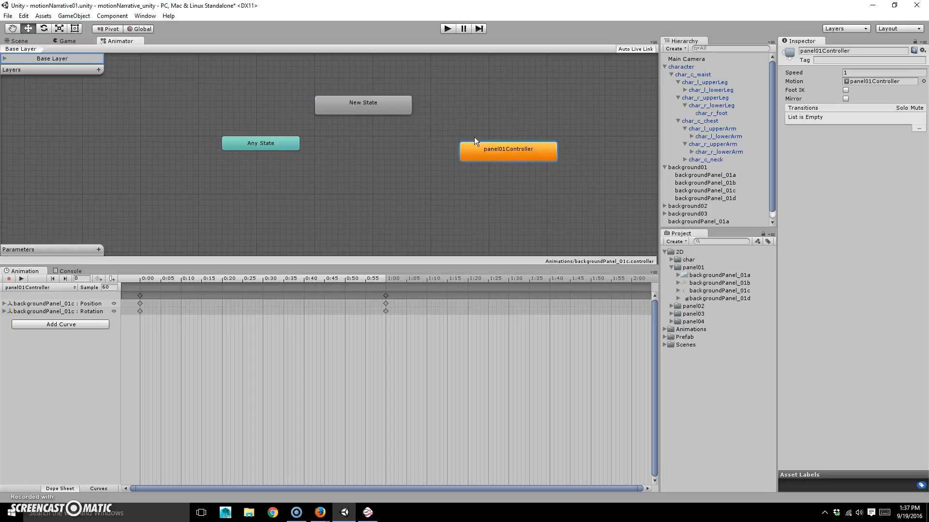
drag(375, 116, 523, 102)
click(390, 151)
drag(526, 147, 406, 135)
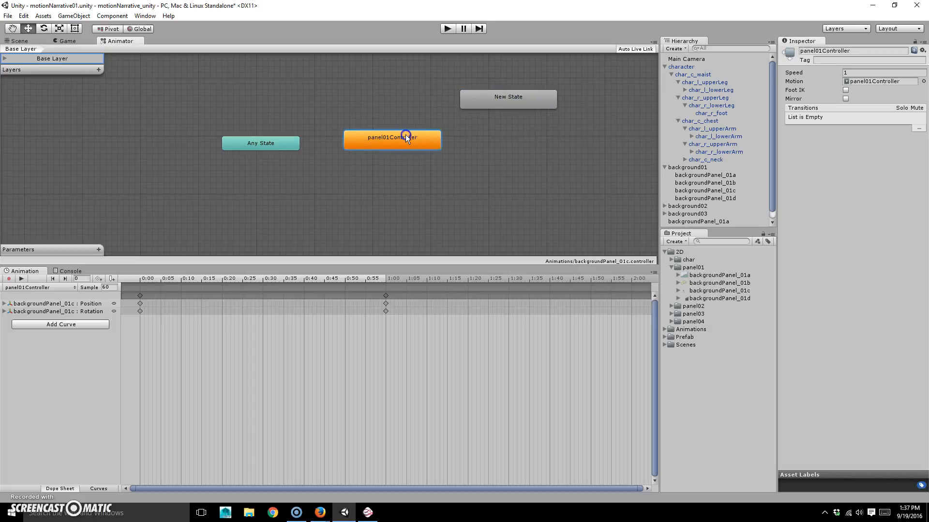
drag(509, 99, 515, 139)
drag(386, 139, 392, 146)
right_click(423, 144)
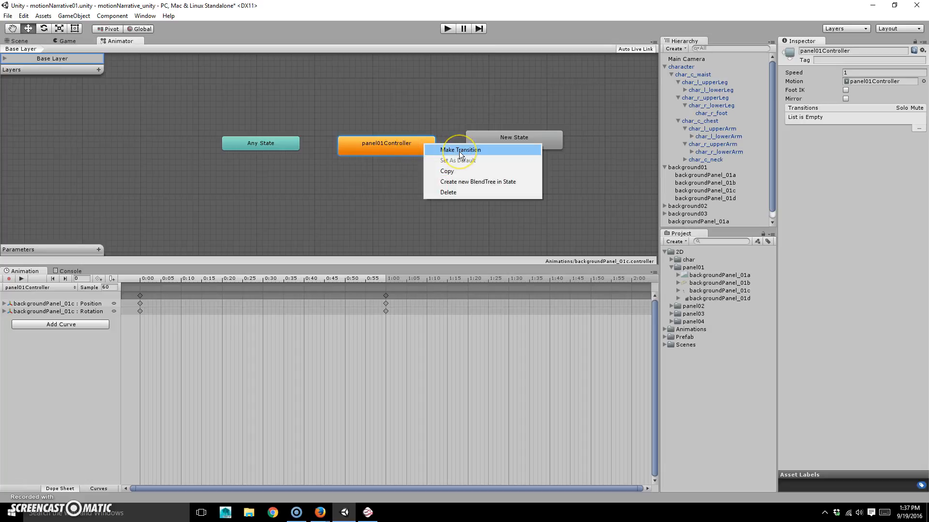
click(439, 118)
drag(386, 151, 395, 145)
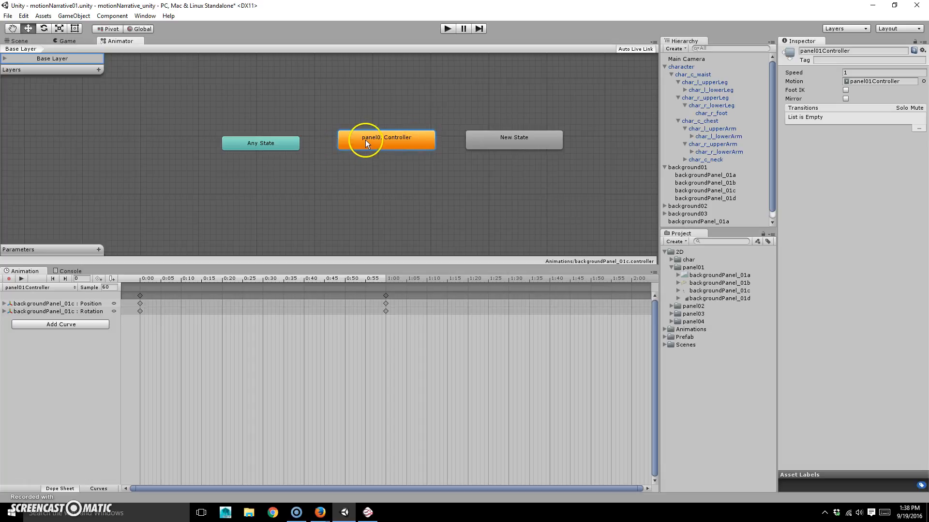
- Set New State as the default state and move it slightly below panel01Controller's row
right_click(529, 139)
click(515, 138)
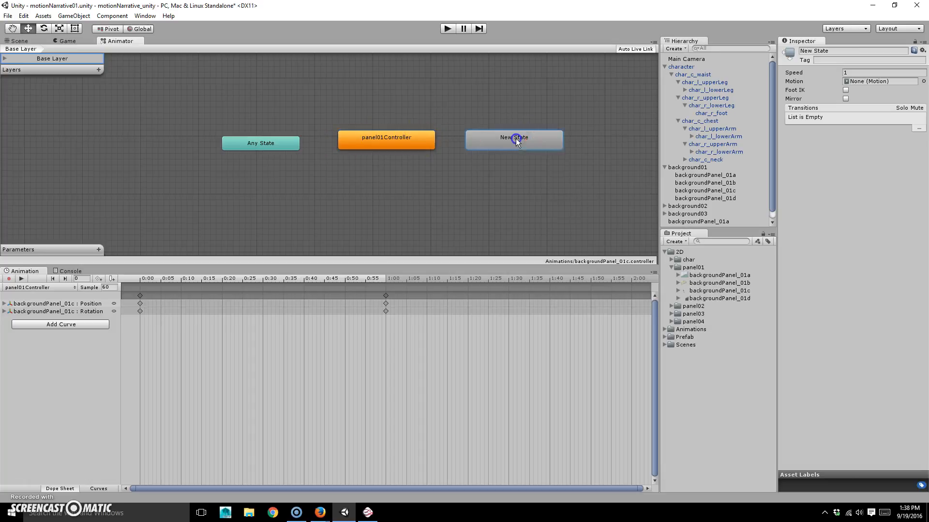
right_click(532, 140)
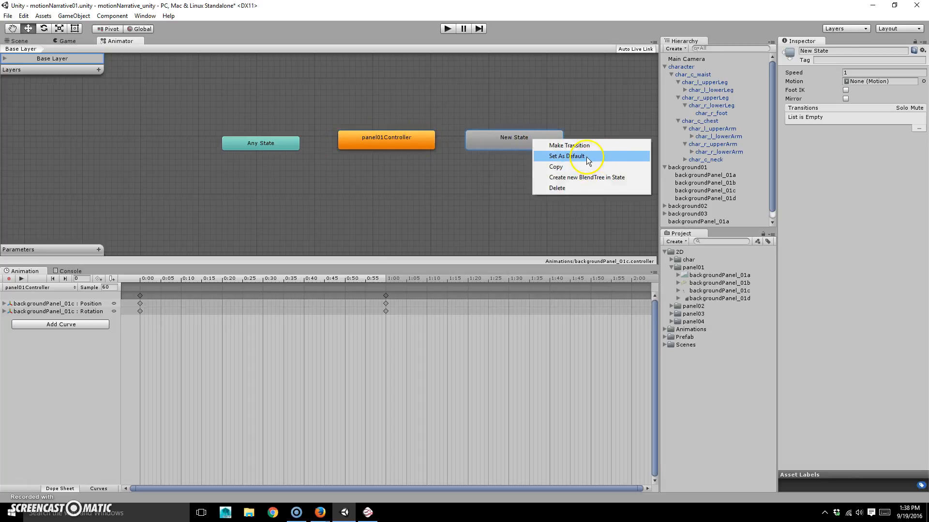
click(567, 156)
drag(507, 141, 496, 155)
- Run the scene to check the game controller's motion with New State as default, stop playback, and return to the Animator graph
click(27, 41)
click(448, 29)
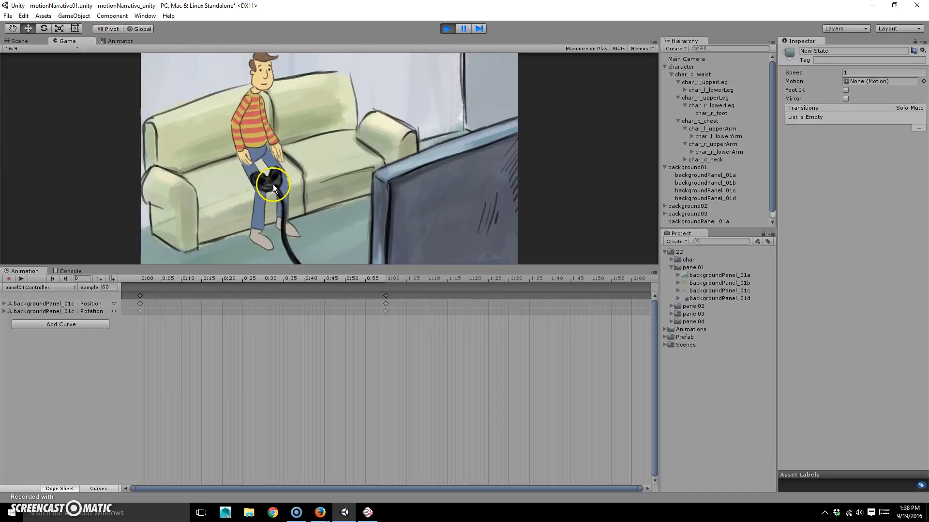
click(448, 29)
click(116, 41)
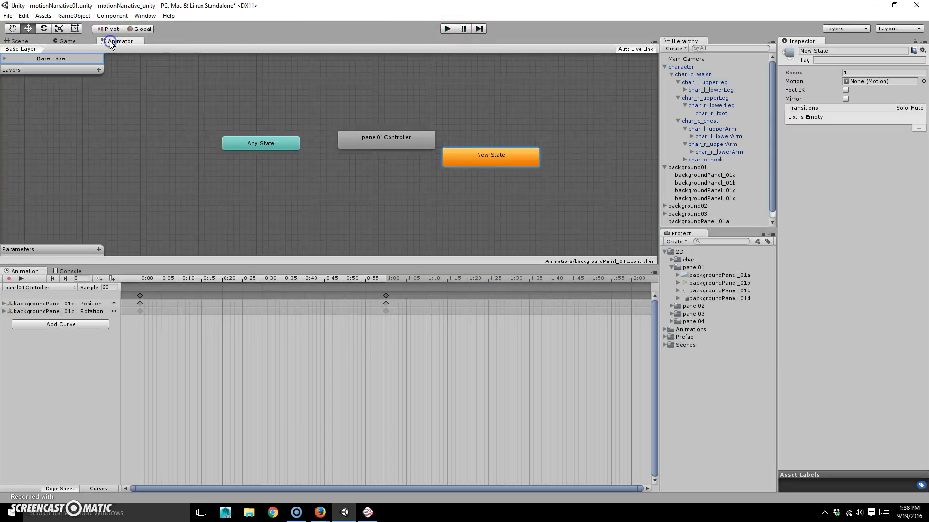
- Set panel01Controller as the default state and line up New State on its right
drag(515, 158, 388, 190)
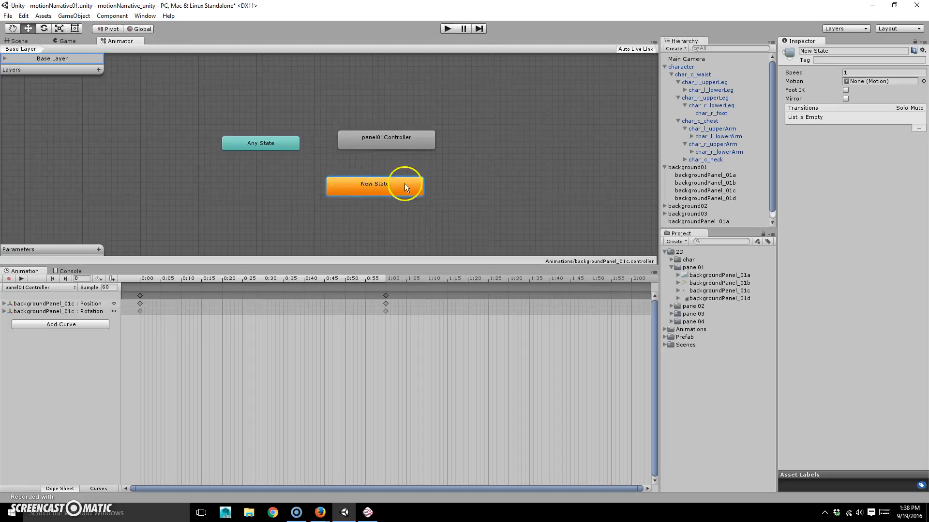
mouse_move(393, 138)
mouse_down()
mouse_move(515, 183)
mouse_move(395, 150)
mouse_up()
right_click(397, 150)
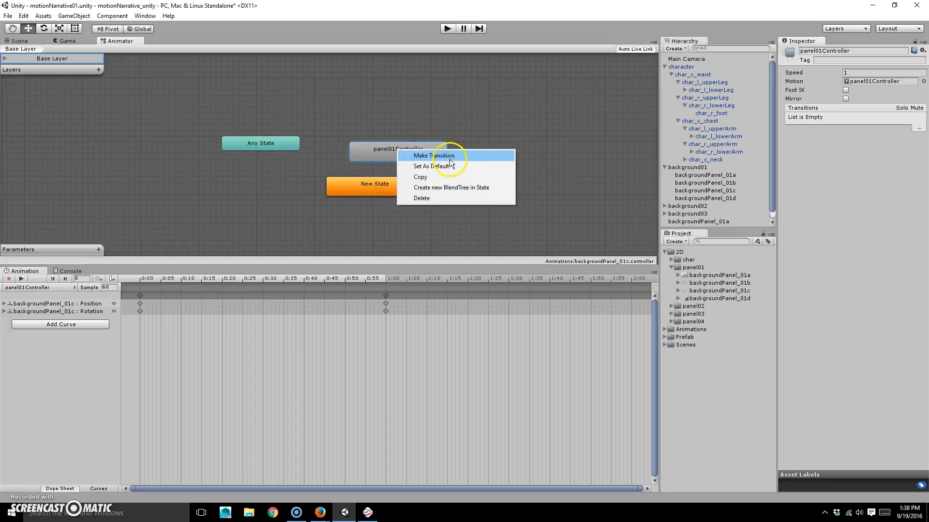
click(430, 166)
drag(379, 193, 524, 156)
drag(439, 156, 420, 155)
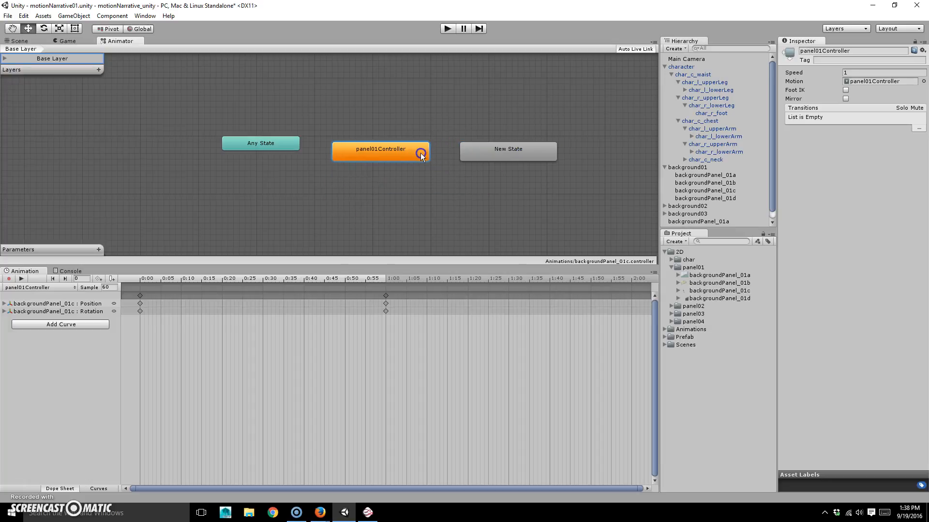
- Make a transition from panel01Controller to New State, run the scene to test it, and stop the playback
right_click(419, 156)
click(449, 156)
click(471, 153)
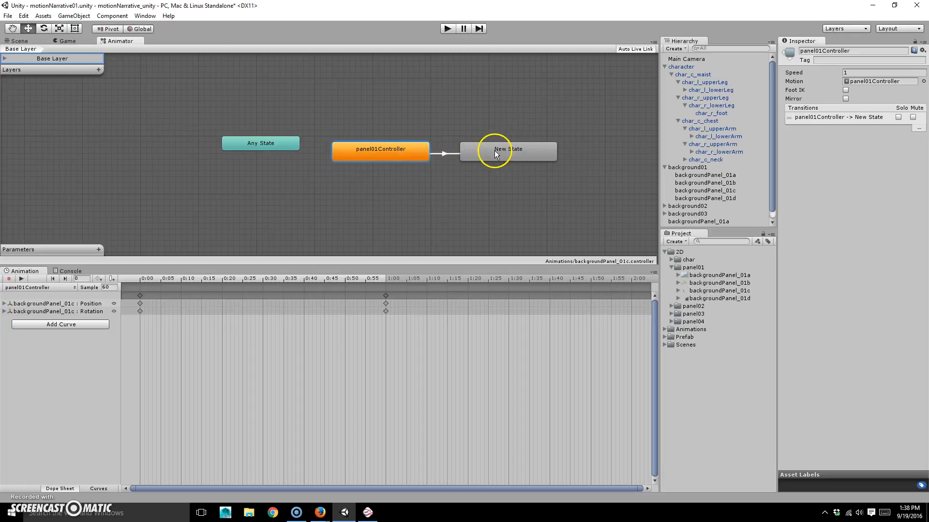
click(444, 28)
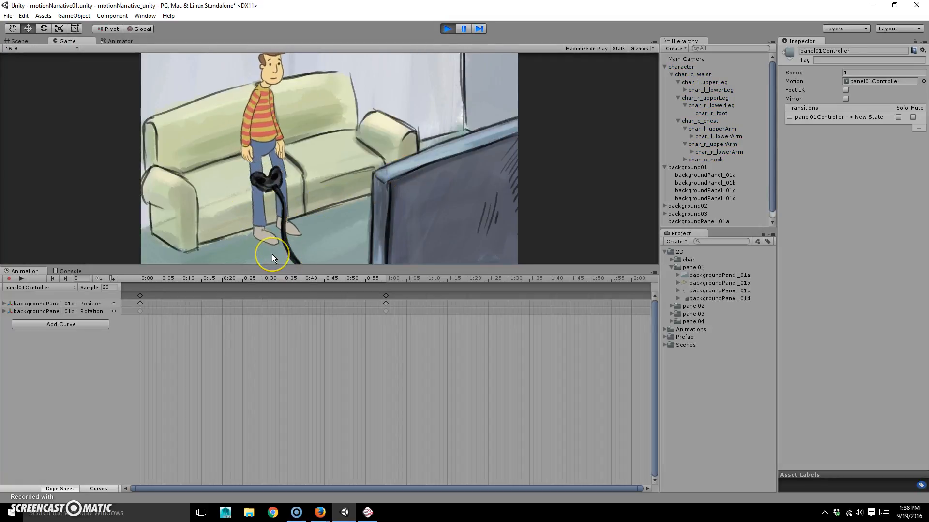
click(445, 29)
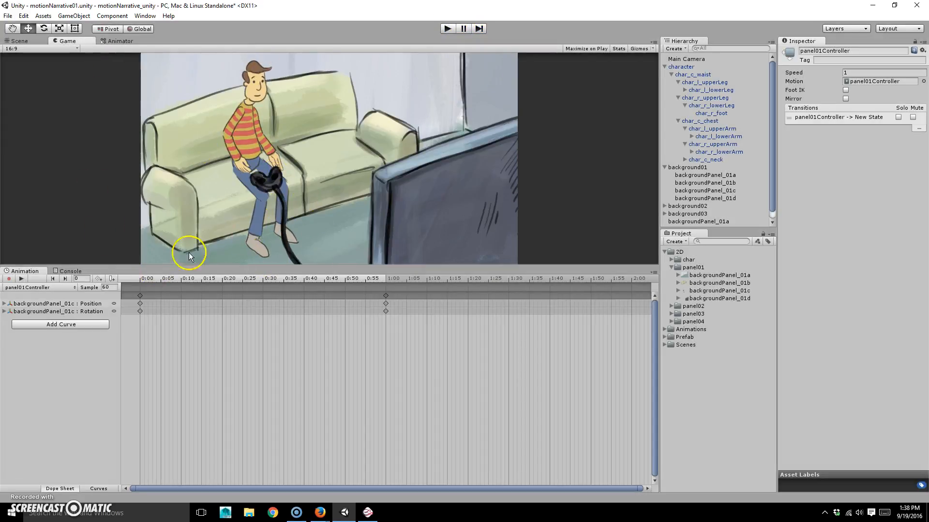
- Copy the game controller's position and rotation keys at 1:00 and create a new clip named panel01ControllerB in the Animations folder
drag(366, 321, 425, 288)
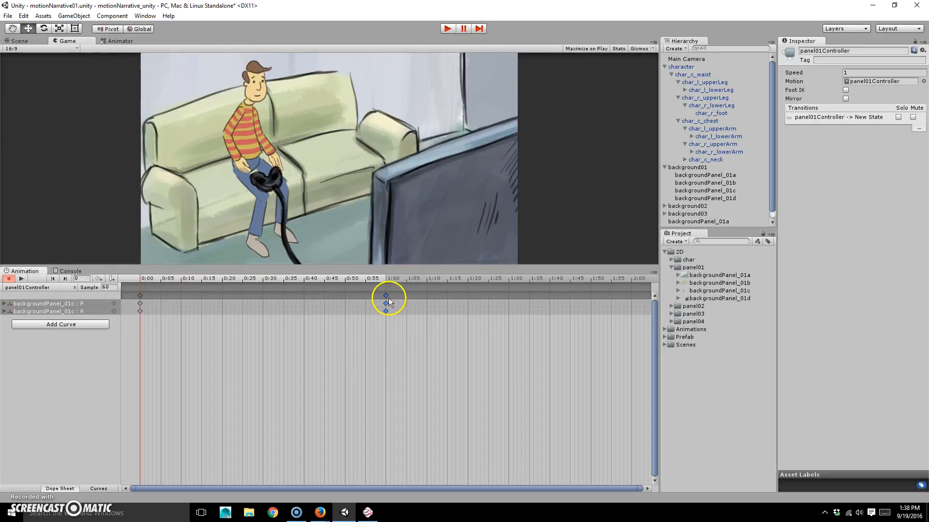
click(385, 313)
click(74, 288)
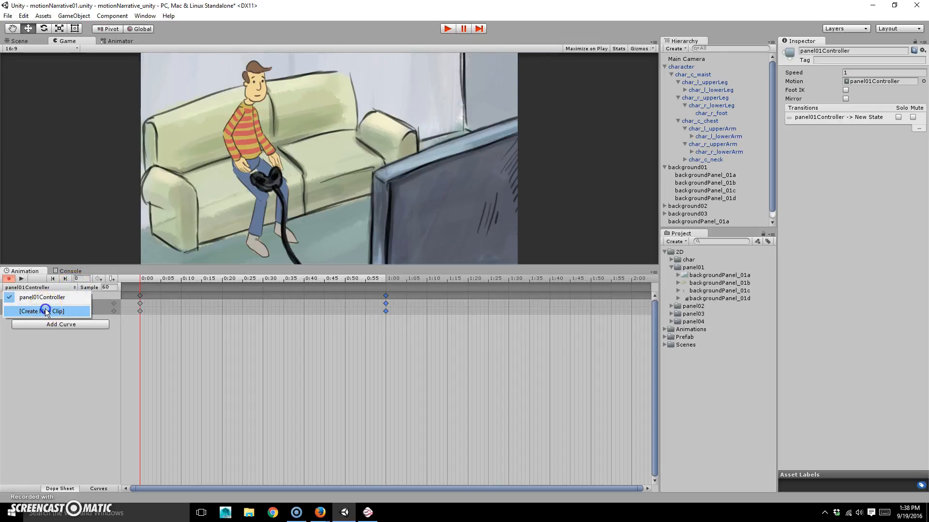
click(46, 312)
click(116, 98)
double_click(117, 99)
click(131, 99)
click(122, 233)
click(137, 234)
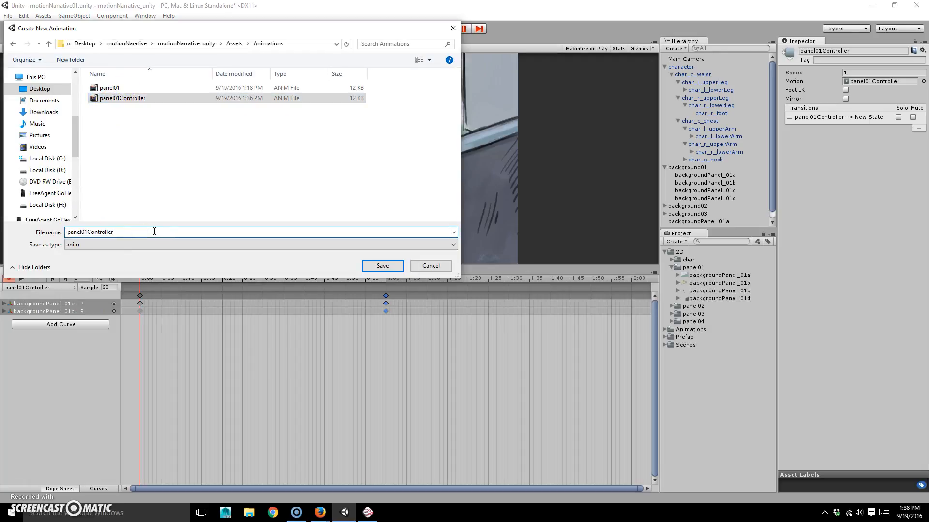
text(b)
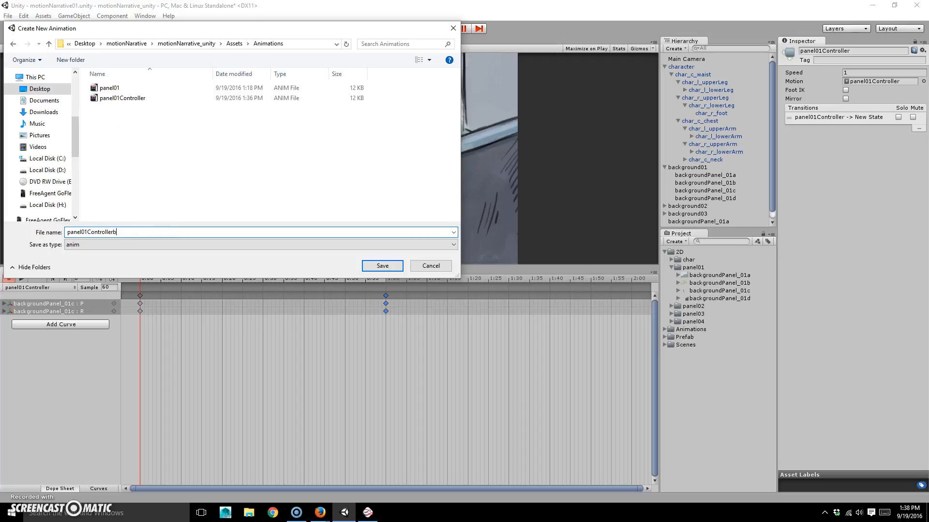
key(BackSpace)
text(B)
click(377, 269)
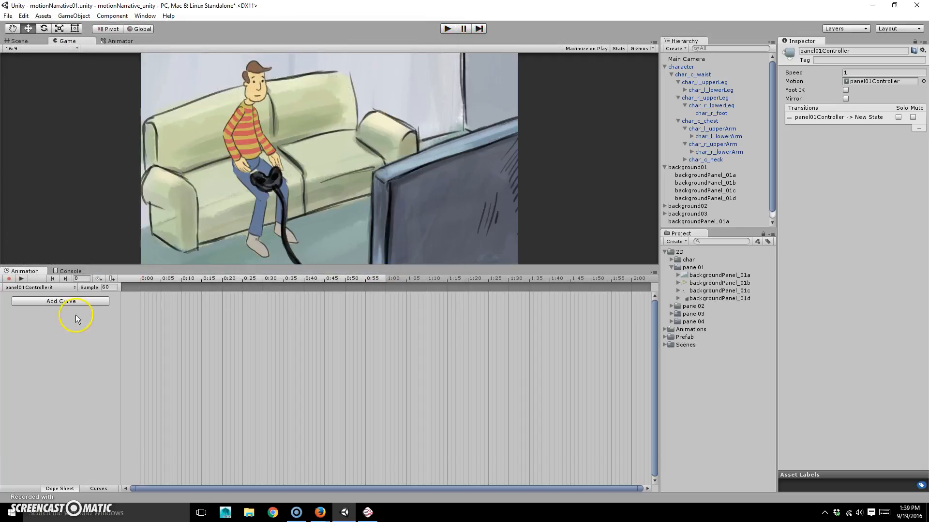
- Paste the copied position and rotation keys at 0:00 in panel01ControllerB and scrub forward to check the game controller's pose
click(81, 301)
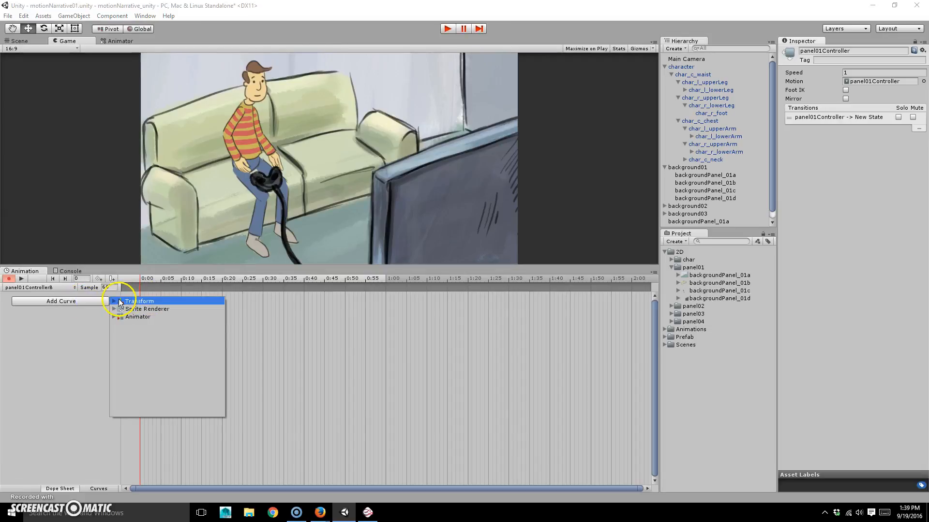
click(259, 311)
key(ctrl+v)
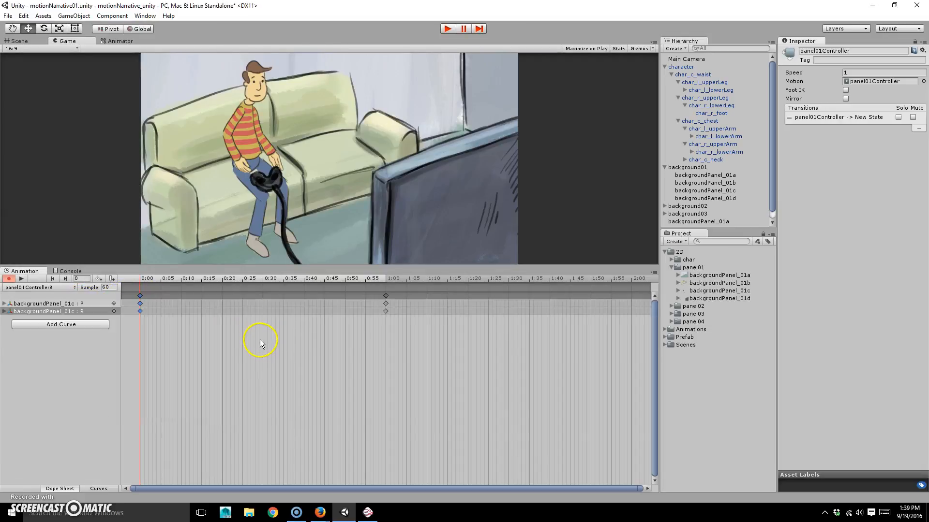
drag(146, 280, 363, 283)
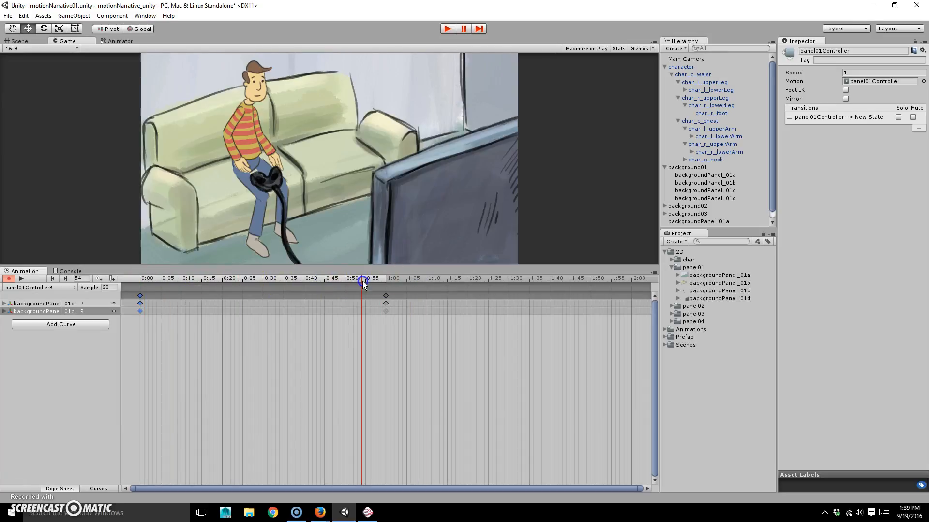
click(380, 300)
- Return to the panel01Controller clip, scrub close to 1:00, and copy the position and rotation keys at 1:00
click(43, 288)
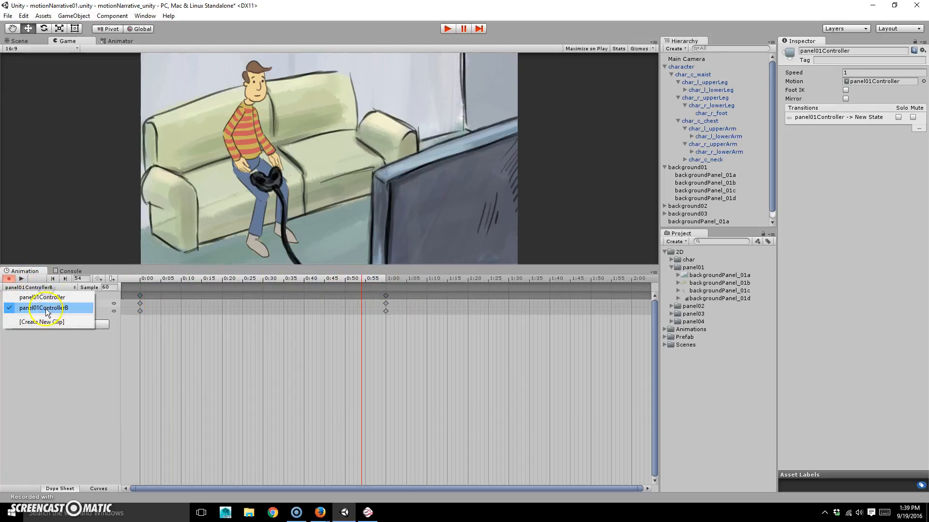
click(34, 296)
drag(430, 295, 430, 296)
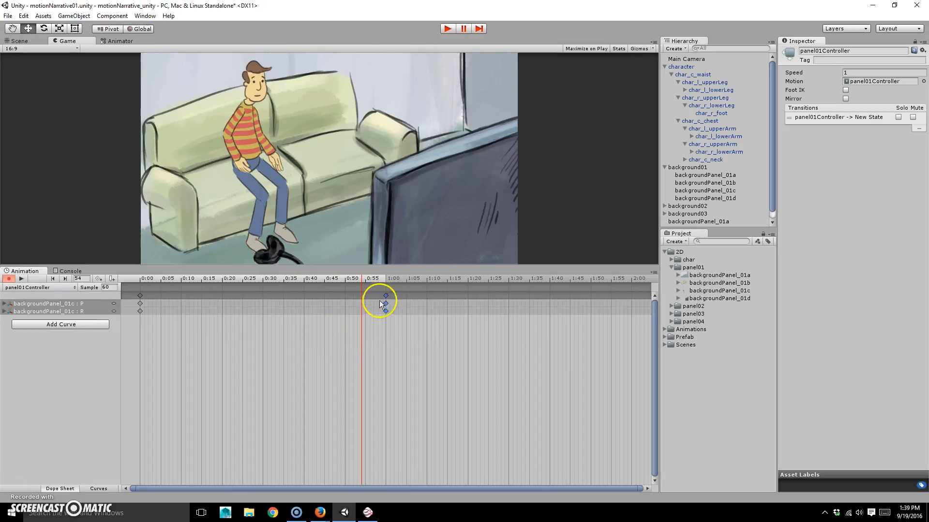
drag(372, 279, 382, 278)
right_click(386, 295)
click(351, 304)
drag(366, 353, 410, 288)
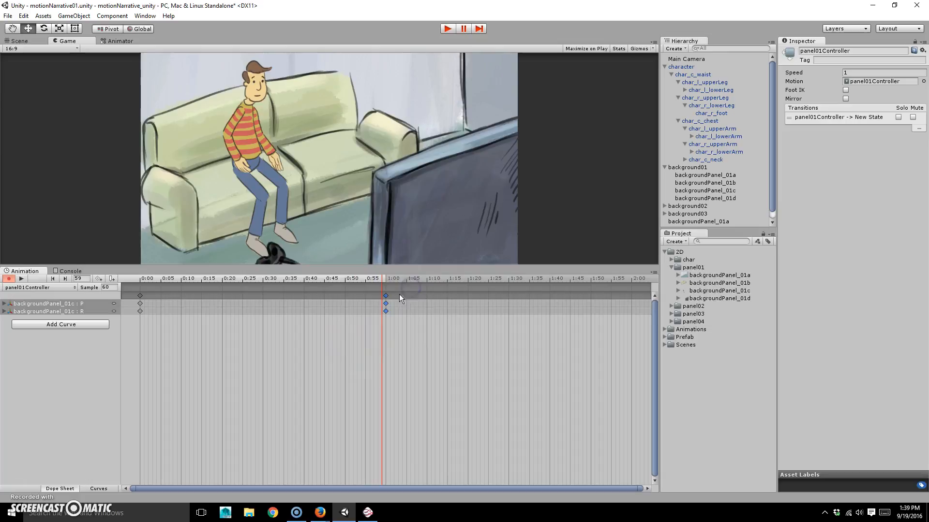
- In panel01ControllerB, delete the keys at 1:00, key the game controller's floor pose from 0:00, and scrub to check it
click(41, 288)
click(29, 305)
drag(439, 354, 169, 292)
key(Delete)
click(137, 277)
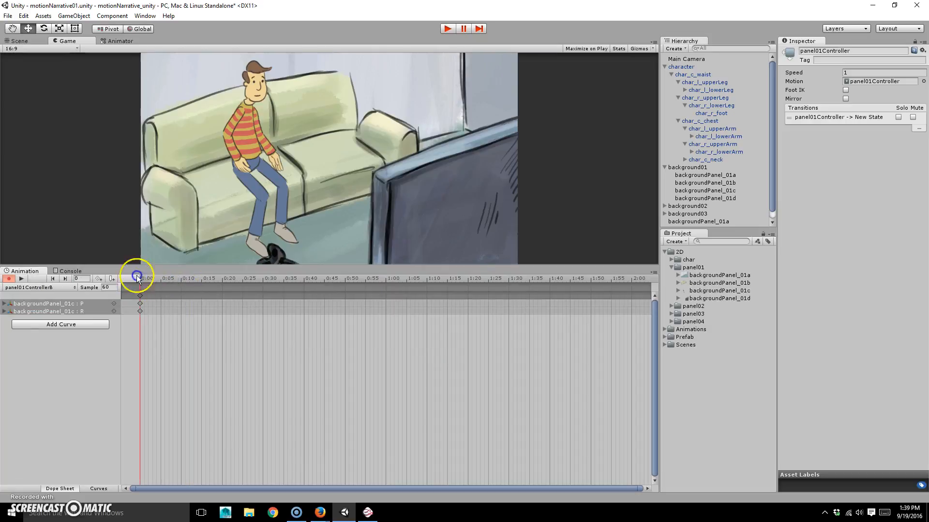
click(99, 279)
drag(175, 279, 151, 276)
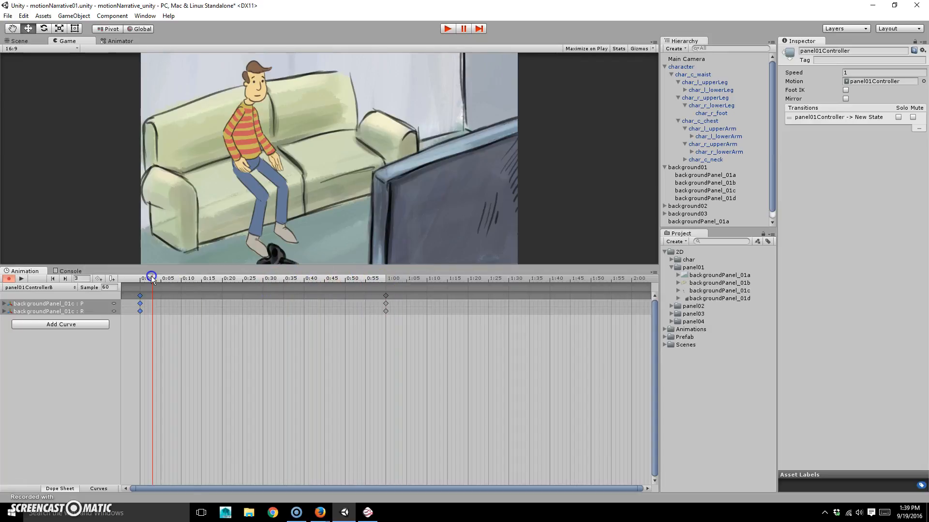
- Delete the empty New State from the game controller's Animator graph
click(109, 41)
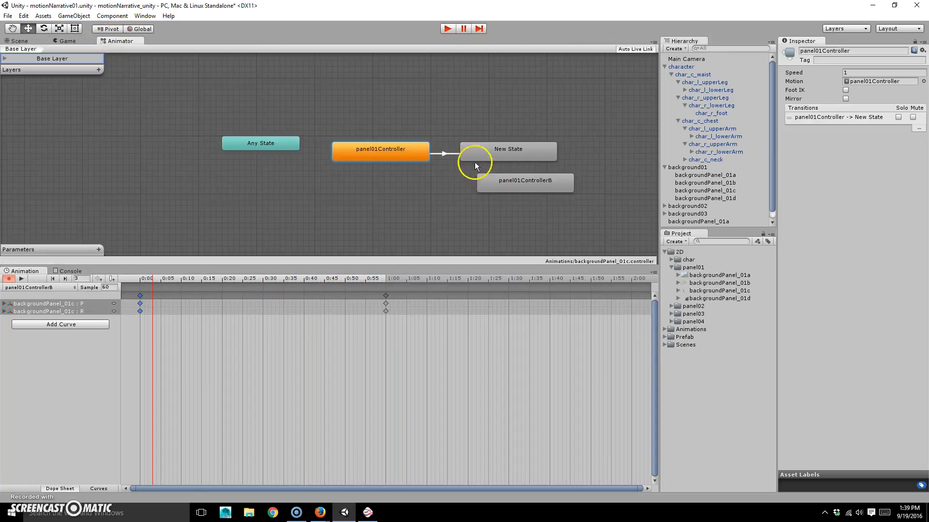
drag(527, 151, 530, 123)
right_click(531, 118)
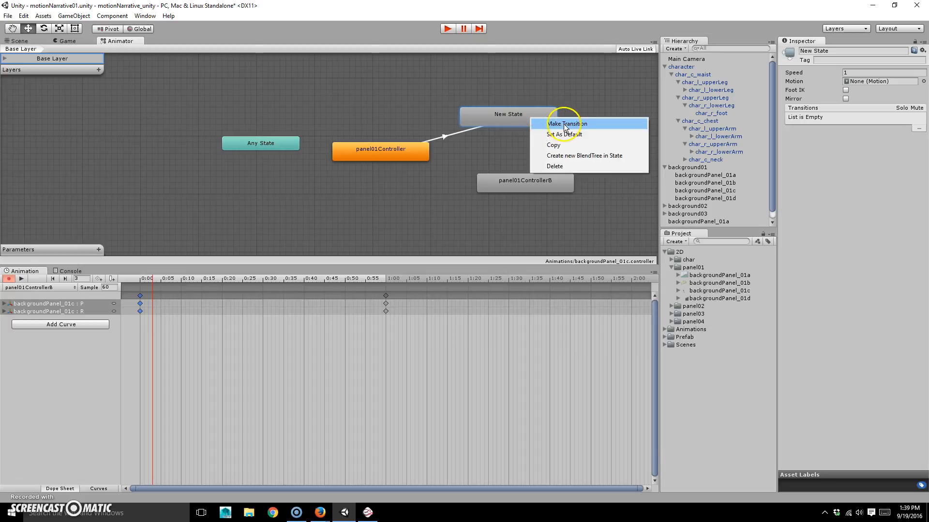
click(561, 166)
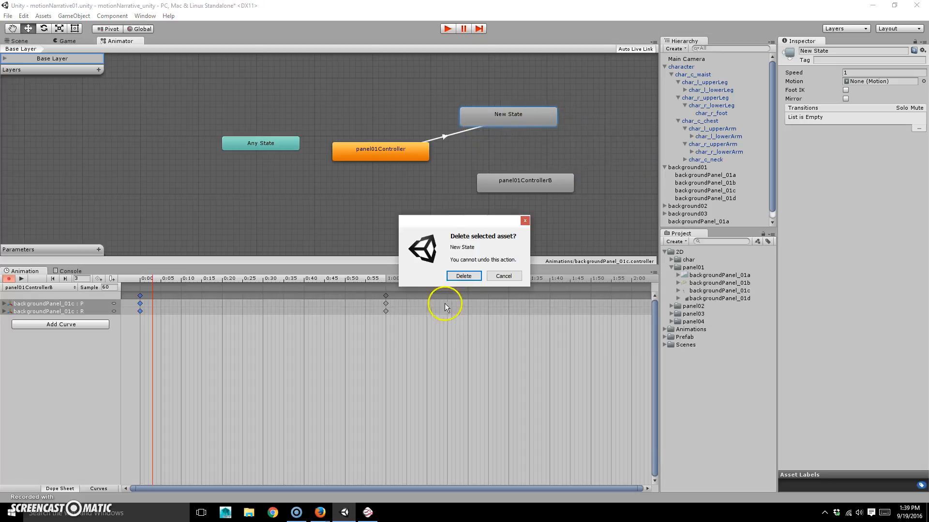
click(463, 276)
- Place panel01ControllerB beside panel01Controller and make a transition from panel01Controller to panel01ControllerB
drag(512, 183, 503, 157)
right_click(417, 154)
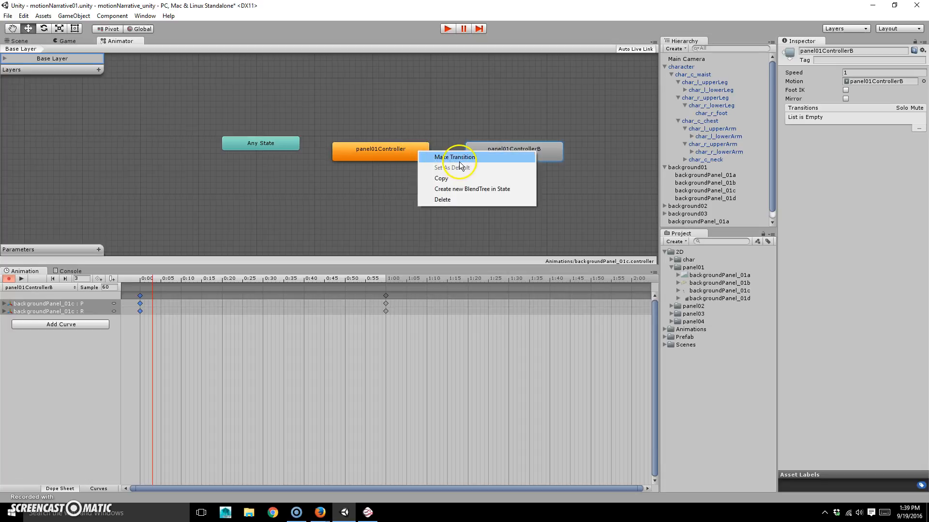
click(457, 156)
click(518, 153)
drag(519, 153, 520, 161)
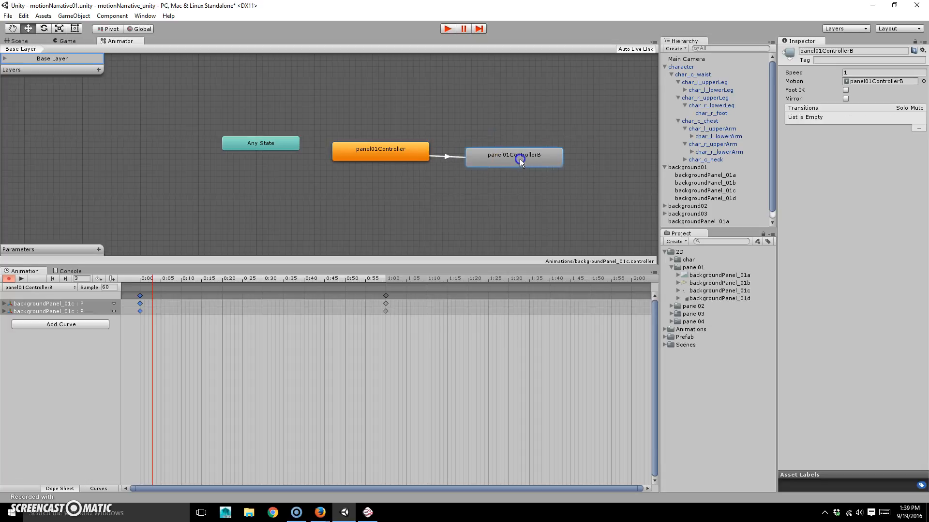
mouse_move(396, 151)
mouse_down()
mouse_move(385, 159)
mouse_move(402, 157)
mouse_up()
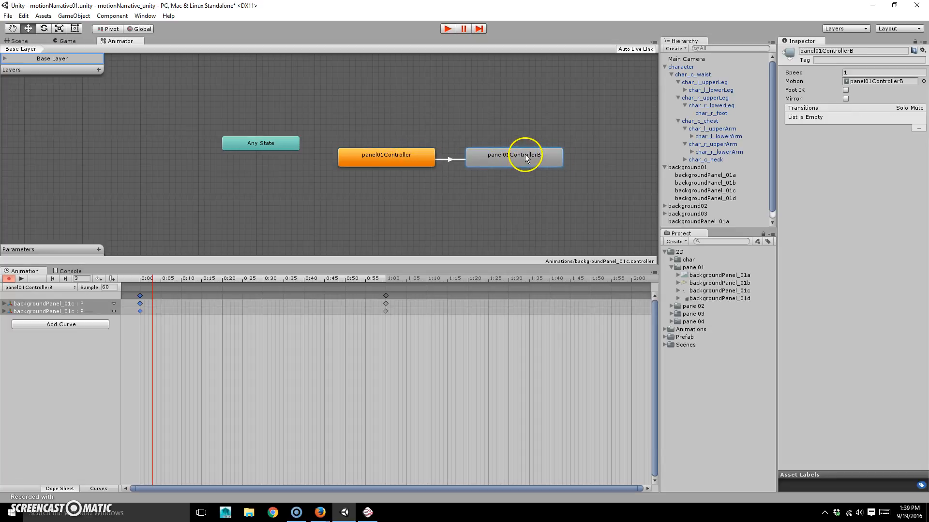
- Play the scene to check the game controller's drop, stop it, and return to the Animator graph
click(447, 29)
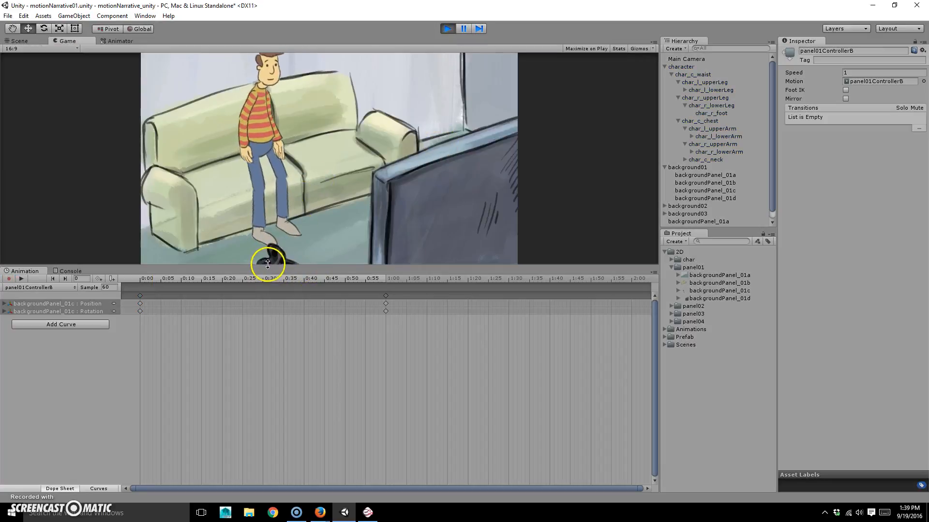
click(447, 29)
click(123, 41)
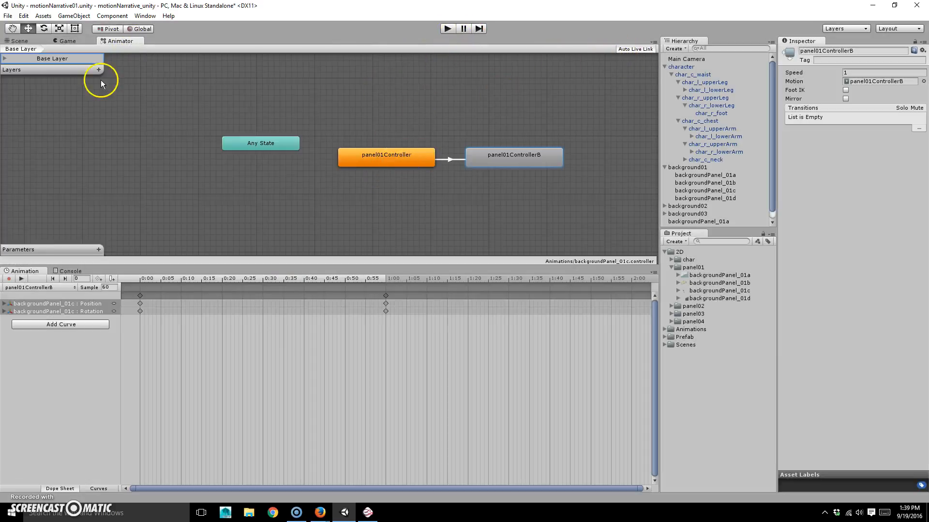
- Try docking the Animator below the Scene view to watch the states during play, and dock it back in its original place
drag(124, 41, 345, 234)
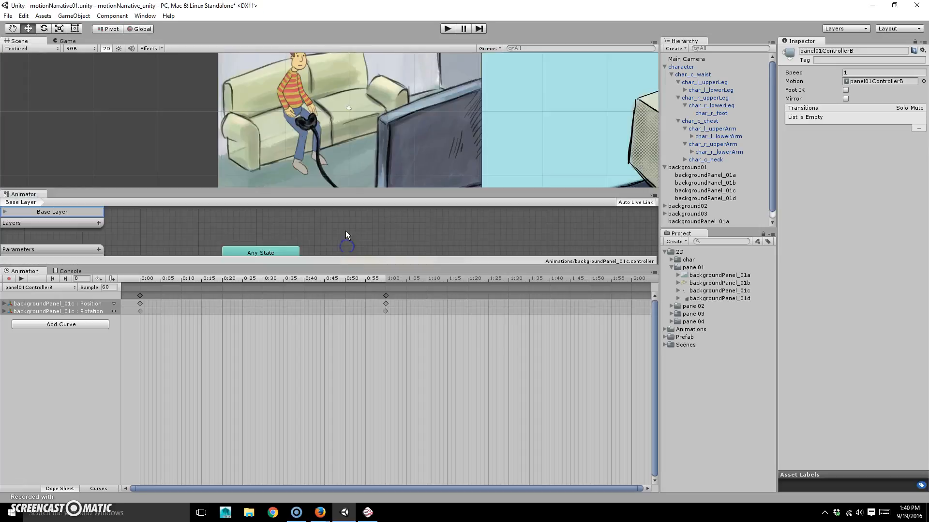
drag(369, 188, 370, 143)
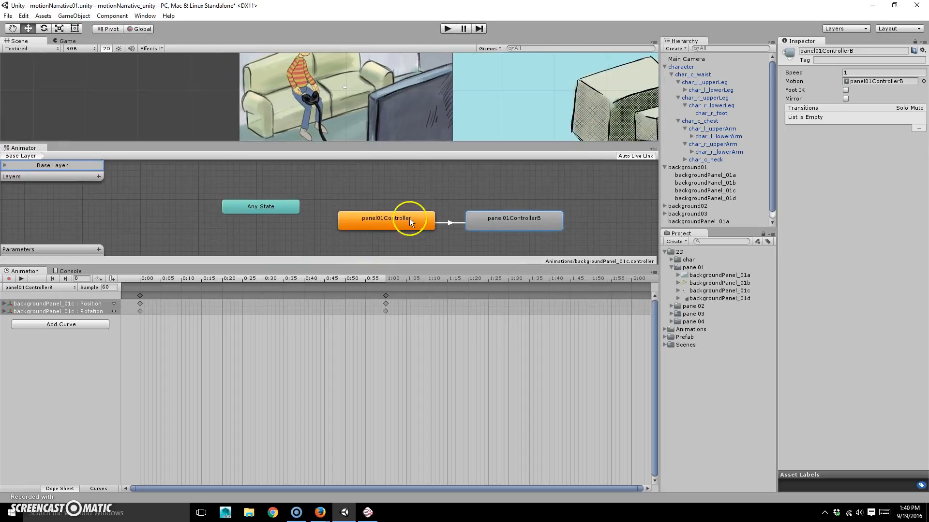
click(447, 28)
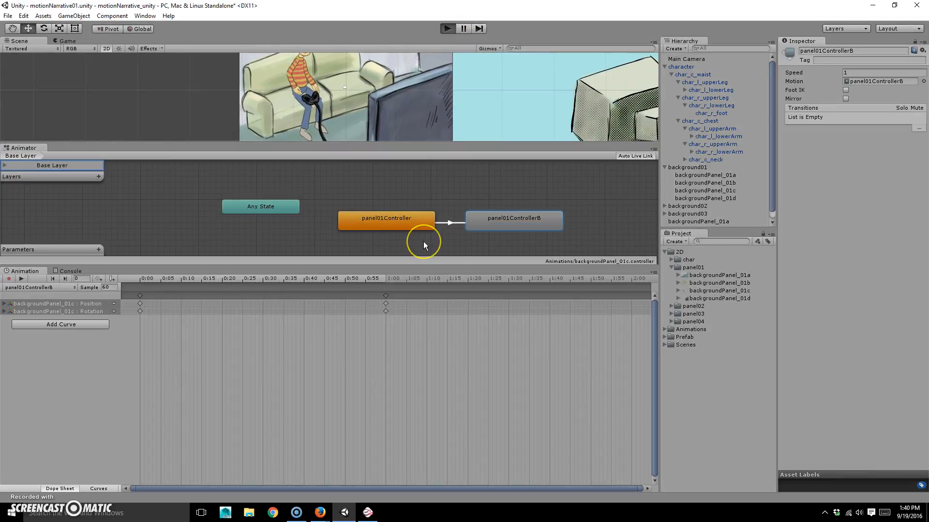
click(397, 233)
click(448, 29)
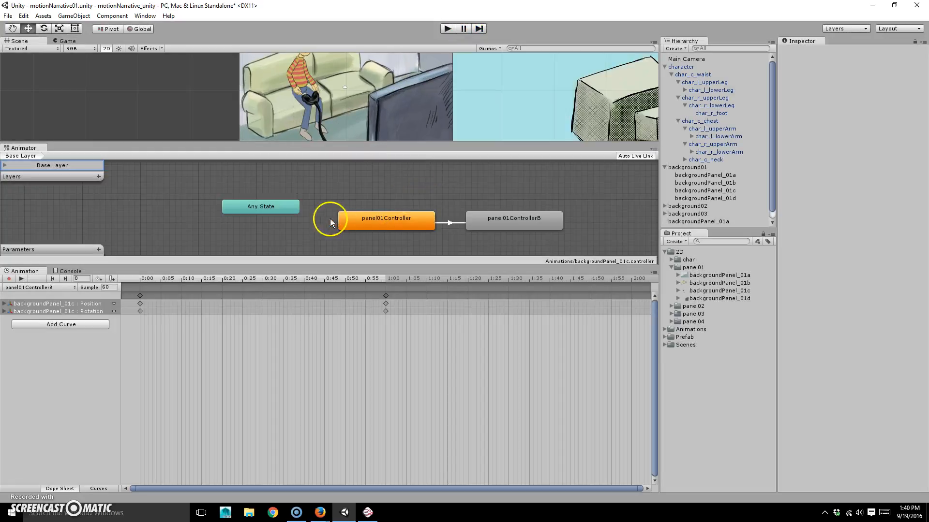
drag(22, 147, 152, 39)
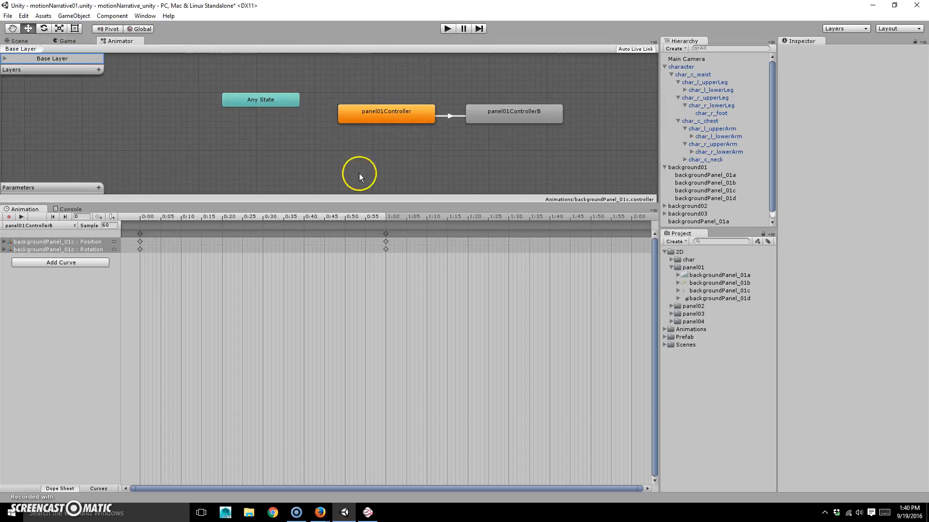
- Enlarge the Game view and copy all of char_c_waist's keys at 0:12 in the panel01 clip
drag(323, 204, 310, 316)
click(68, 41)
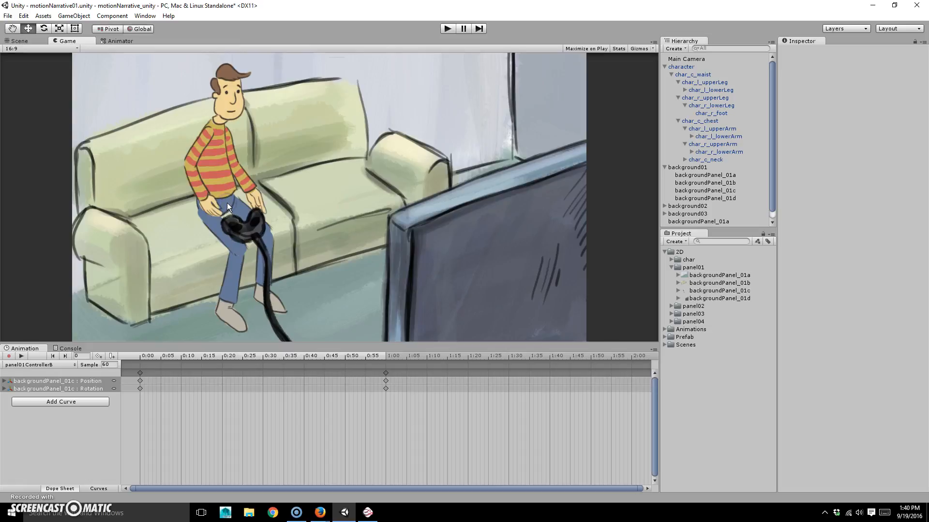
click(696, 74)
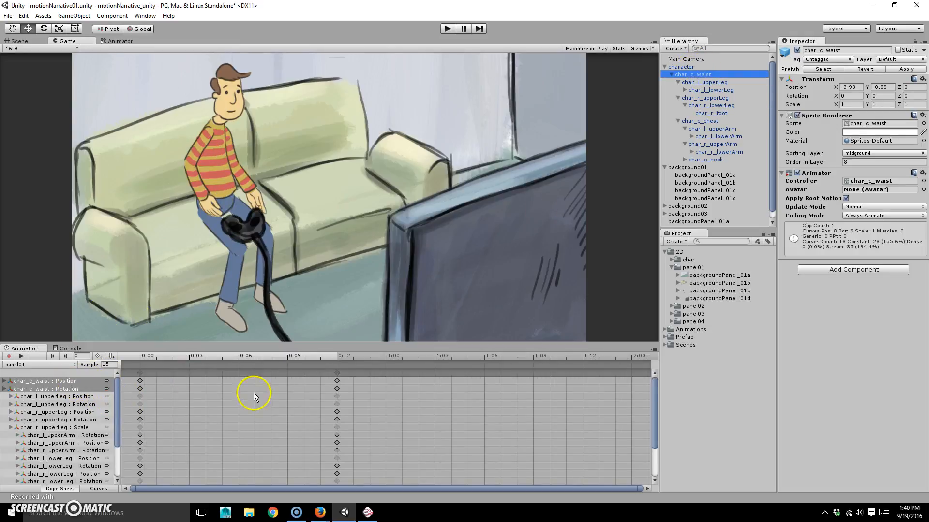
scroll(328, 394, down, 2)
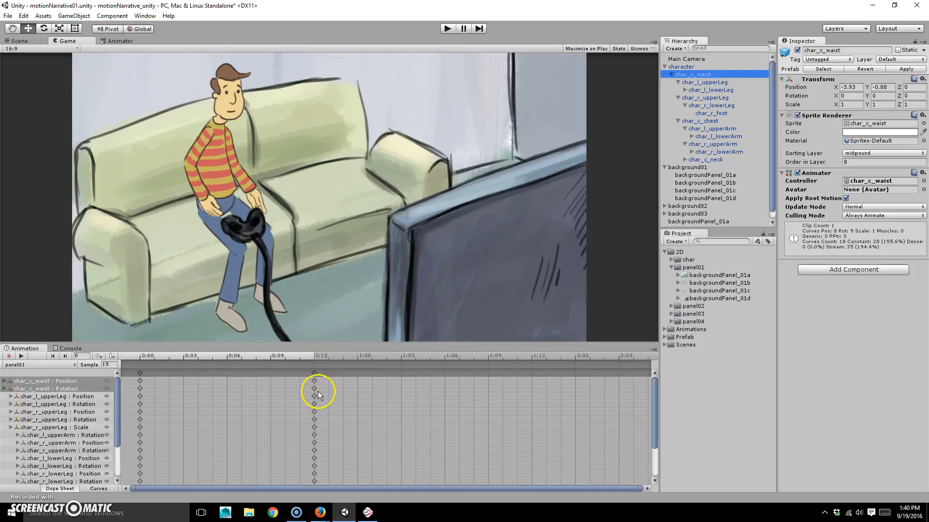
drag(338, 368, 290, 484)
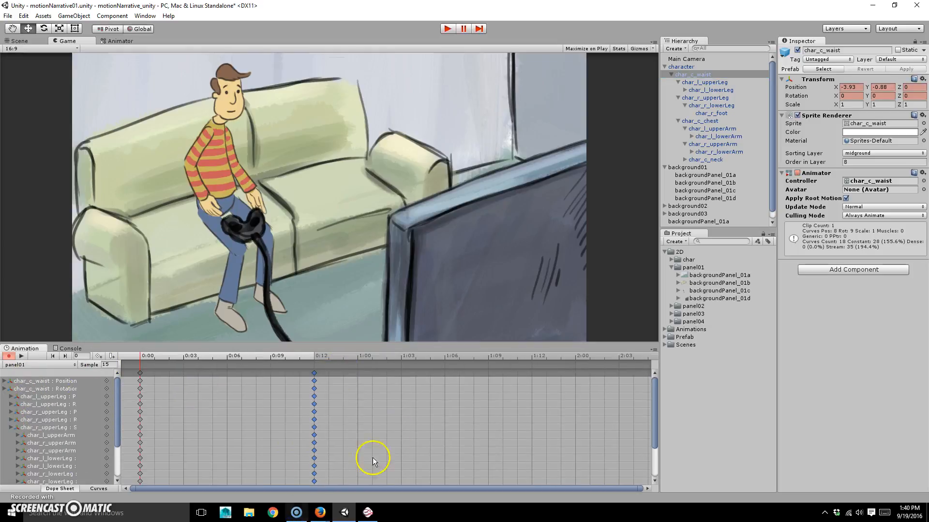
drag(654, 385, 645, 352)
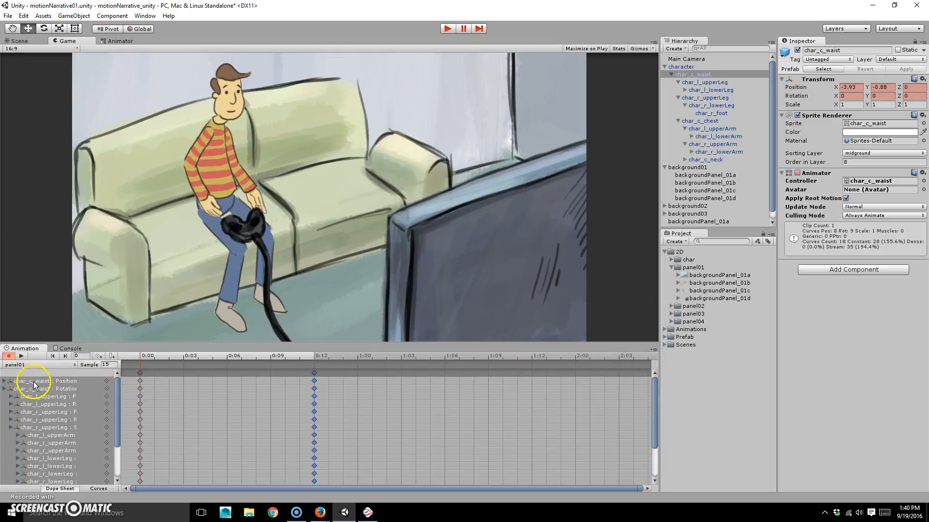
- Create a new clip named panel01B for char_c_waist in the Animations folder
click(20, 366)
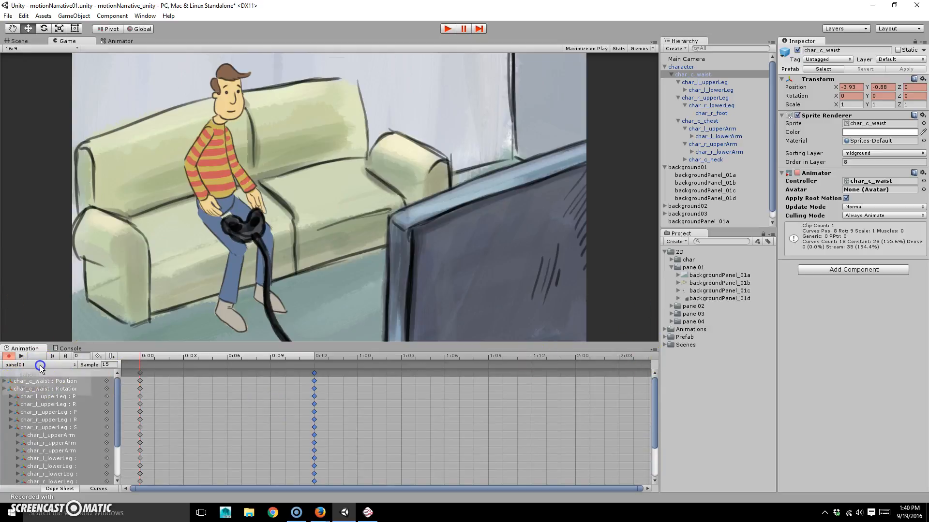
click(72, 389)
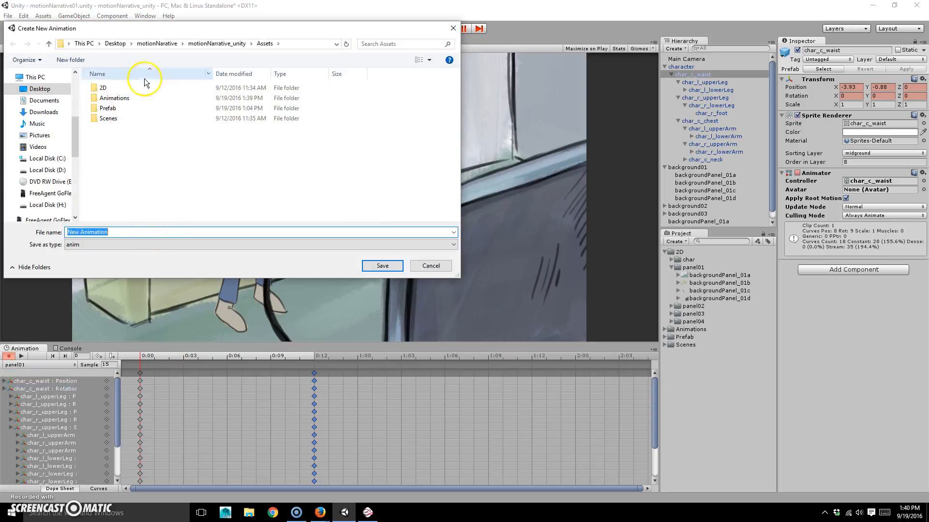
click(114, 99)
double_click(114, 99)
click(116, 88)
click(104, 232)
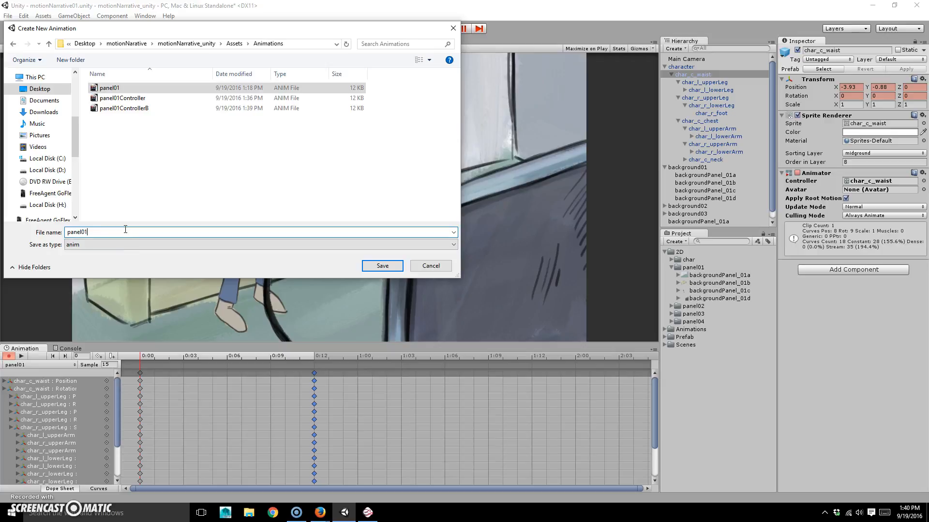
text(B)
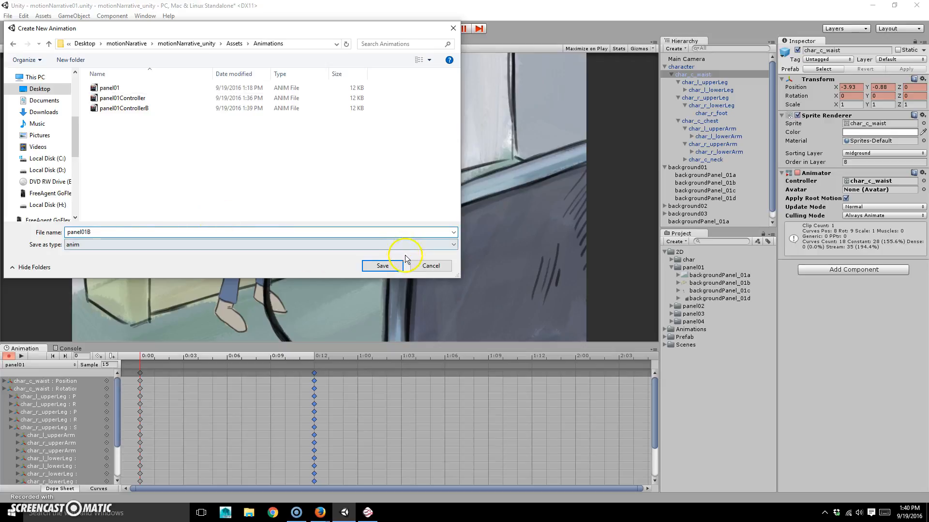
click(382, 266)
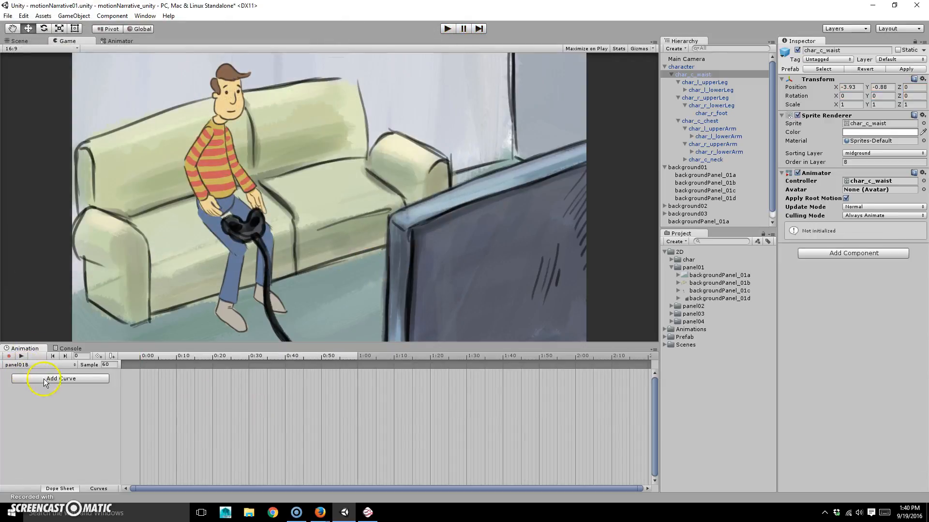
- Paste the copied pose keys at 0:00 in panel01B, scrub to check the standing pose, and turn off recording
drag(167, 358, 307, 368)
click(173, 372)
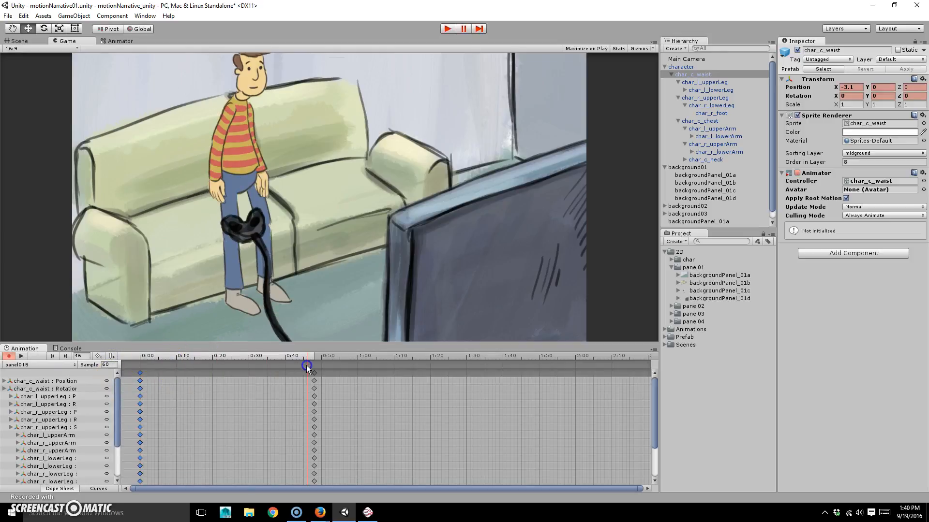
drag(248, 356, 374, 362)
click(8, 356)
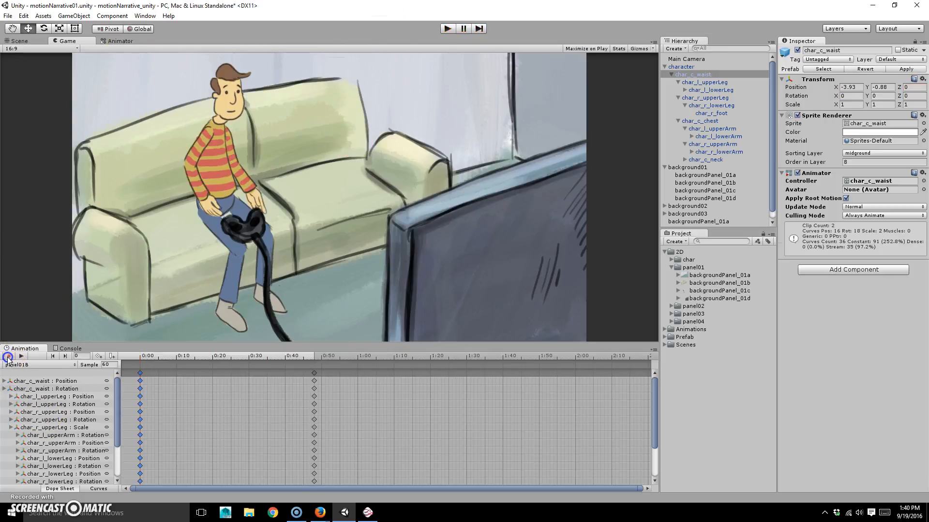
- Spread out the states in char_c_waist's Animator graph and make a transition from panel01 to panel01B
click(119, 41)
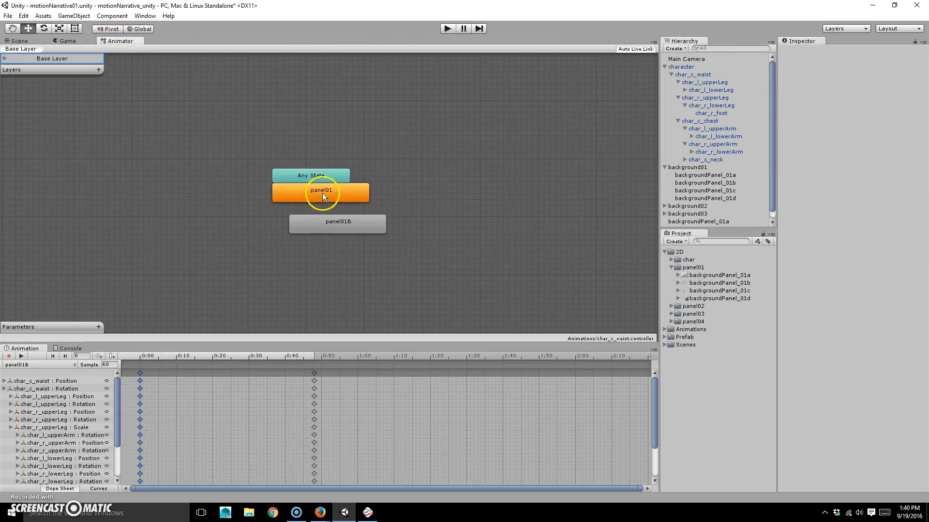
drag(314, 193, 440, 162)
drag(348, 222, 487, 212)
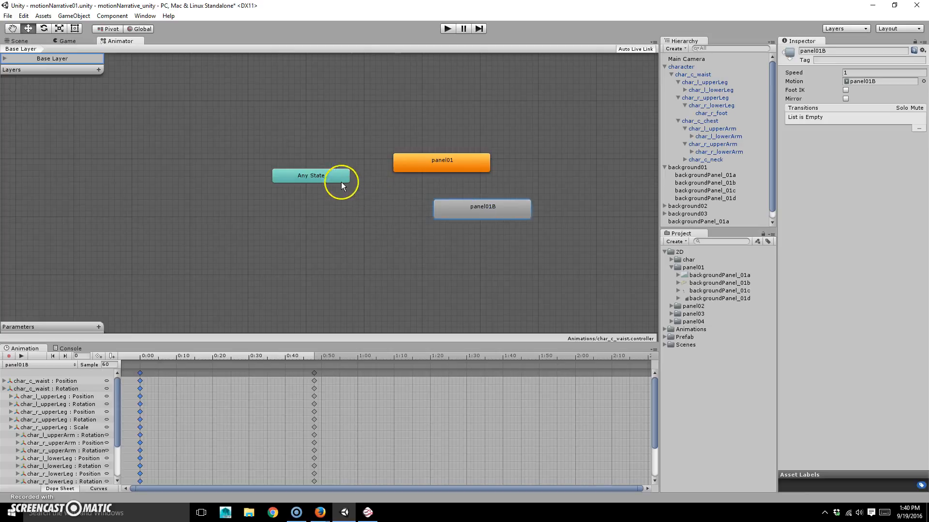
drag(341, 182, 282, 172)
drag(456, 158, 356, 204)
right_click(379, 209)
click(426, 215)
click(504, 213)
drag(504, 214, 486, 208)
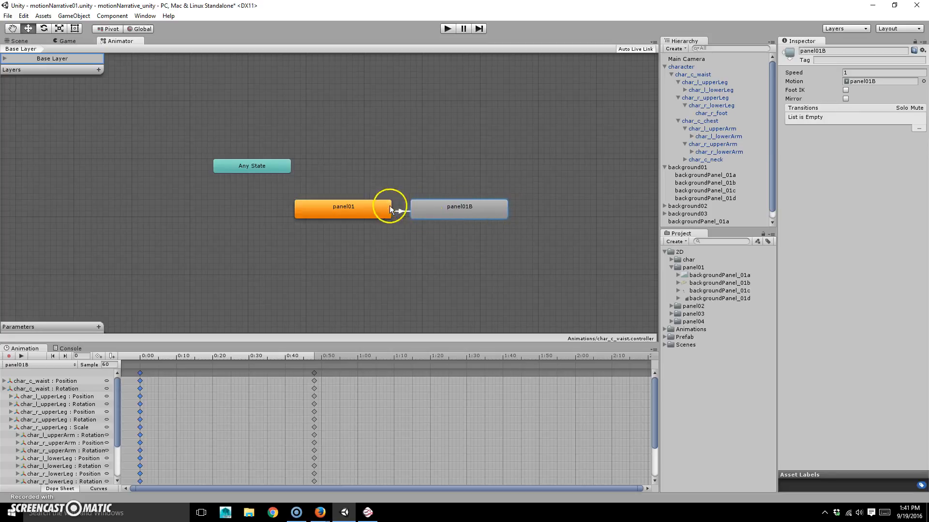
- Swap the positions of panel01B and panel01 in the graph and set panel01B as the default state
drag(432, 218, 347, 171)
drag(366, 213, 388, 178)
right_click(387, 178)
click(444, 195)
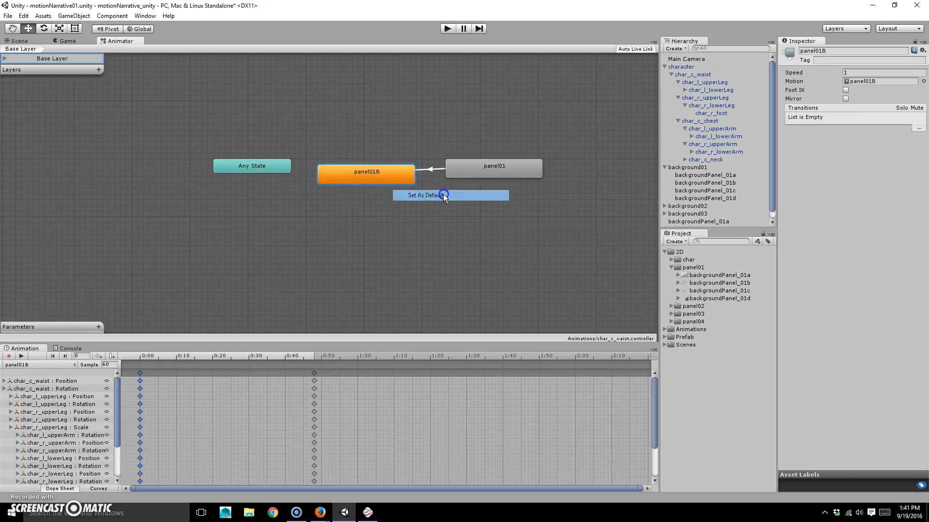
- Make a transition from panel01B to panel01 and delete the one running from panel01 to panel01B
right_click(411, 174)
click(451, 181)
click(473, 173)
click(432, 170)
key(Delete)
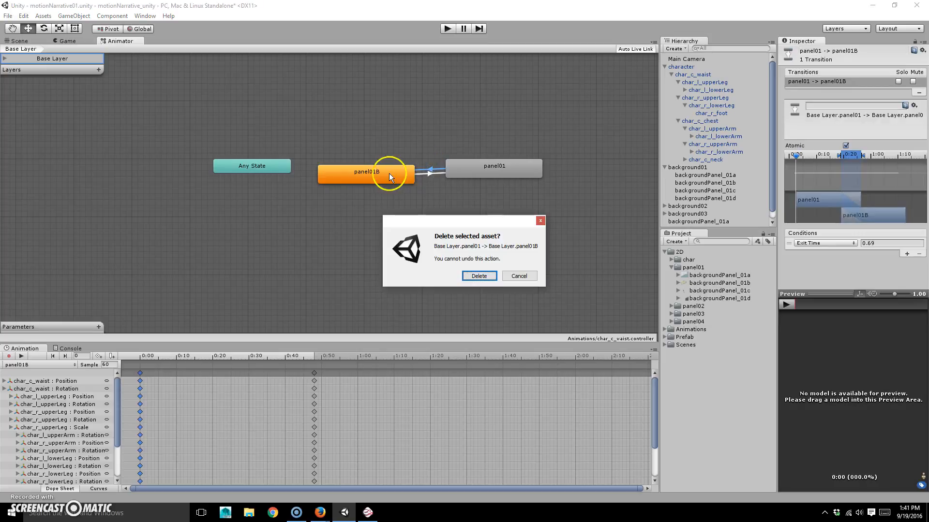
click(477, 275)
click(393, 173)
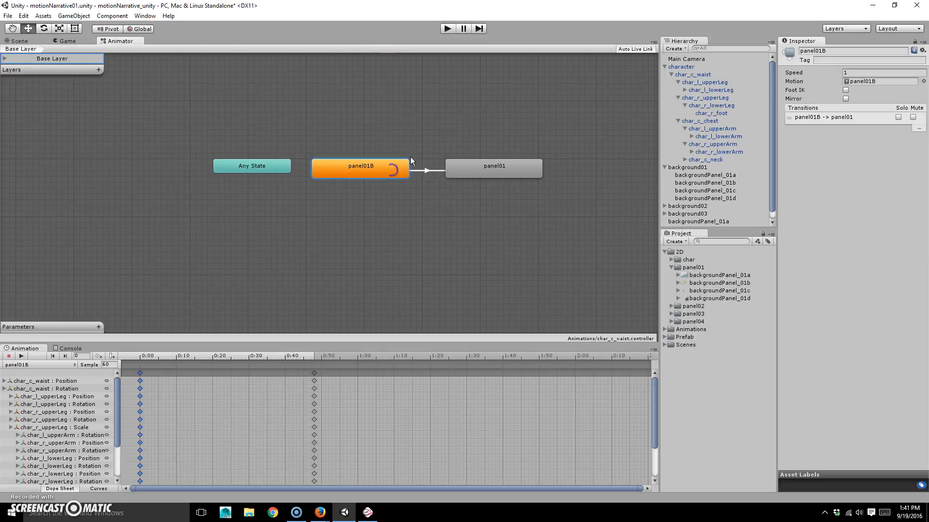
- Play the scene in the Game view to check the character's motion with the new state order, and stop it
click(66, 41)
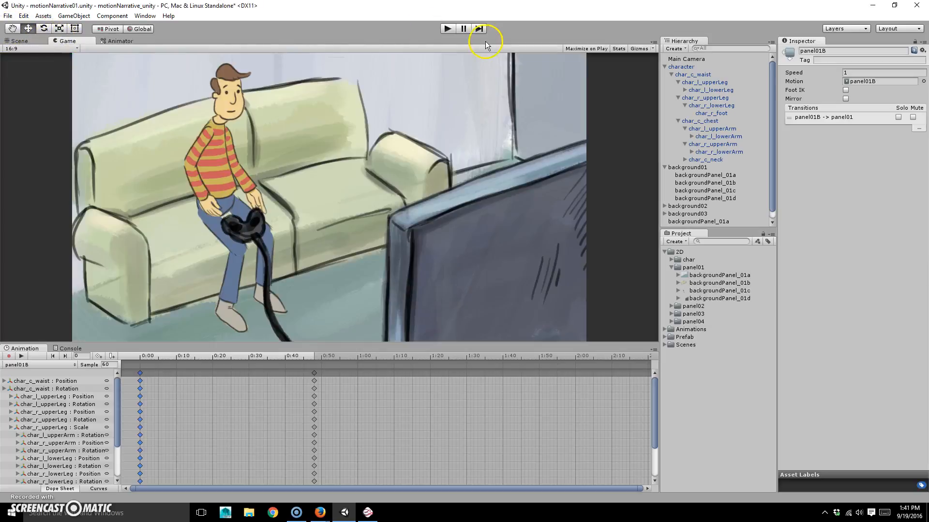
click(446, 28)
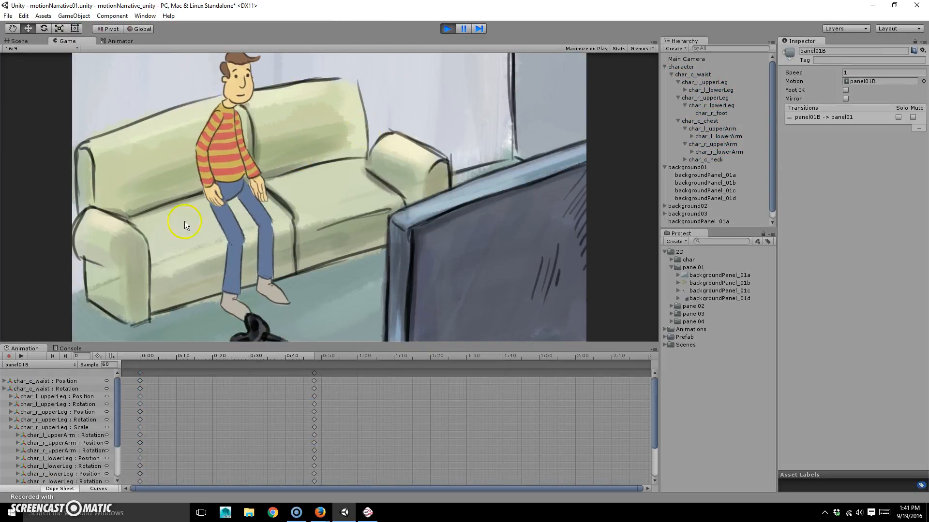
click(447, 29)
- Swap the positions of panel01 and panel01B in the Animator graph and make a transition from panel01 to panel01B
click(119, 41)
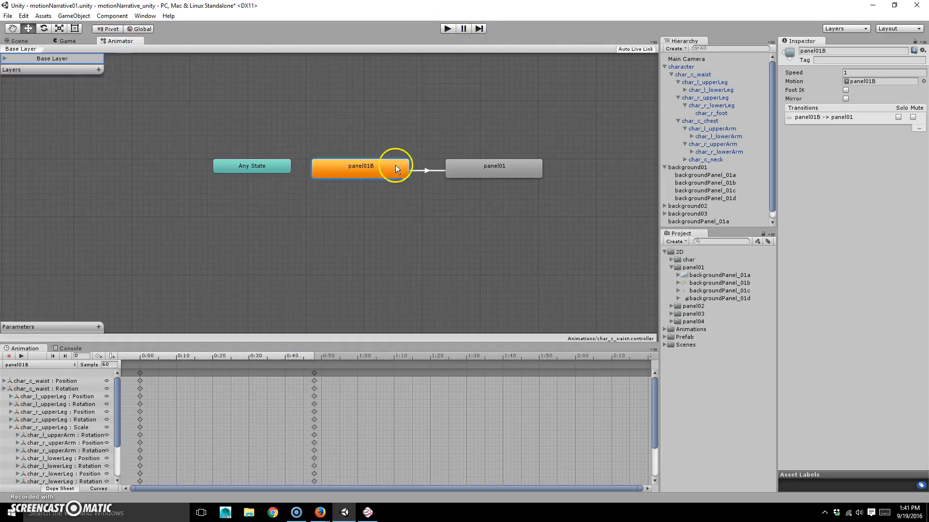
drag(474, 156, 335, 121)
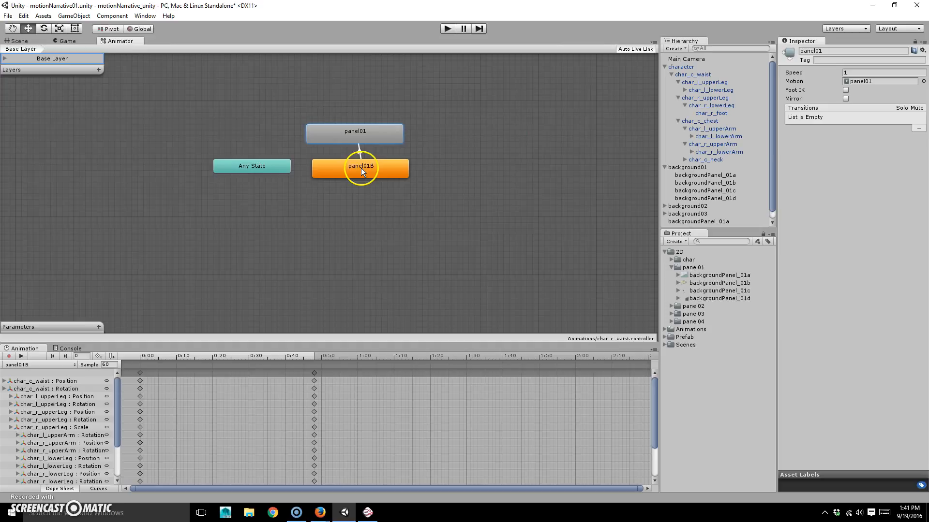
drag(361, 168, 517, 157)
drag(388, 137, 380, 160)
right_click(376, 161)
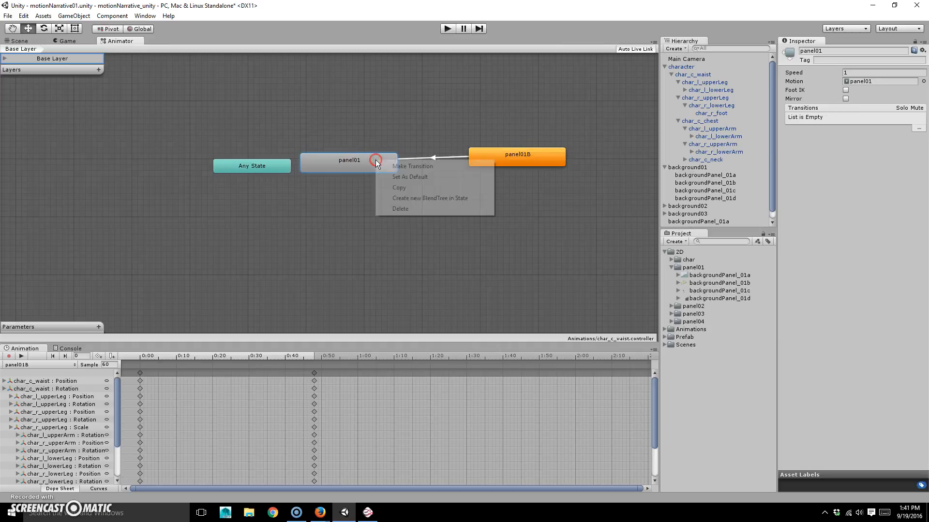
click(414, 167)
click(478, 156)
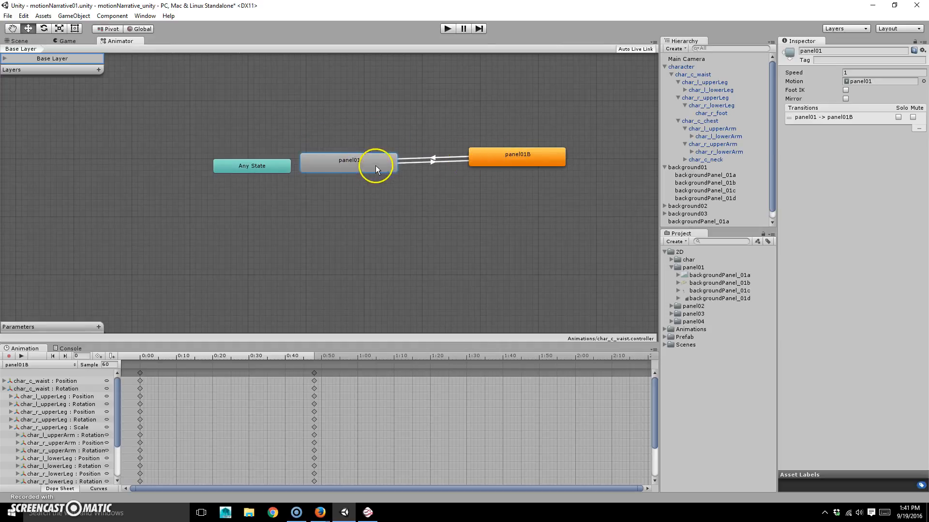
- Set panel01 as the default state, delete the transition from panel01B to panel01, and line up the two states
right_click(376, 166)
click(411, 182)
click(433, 160)
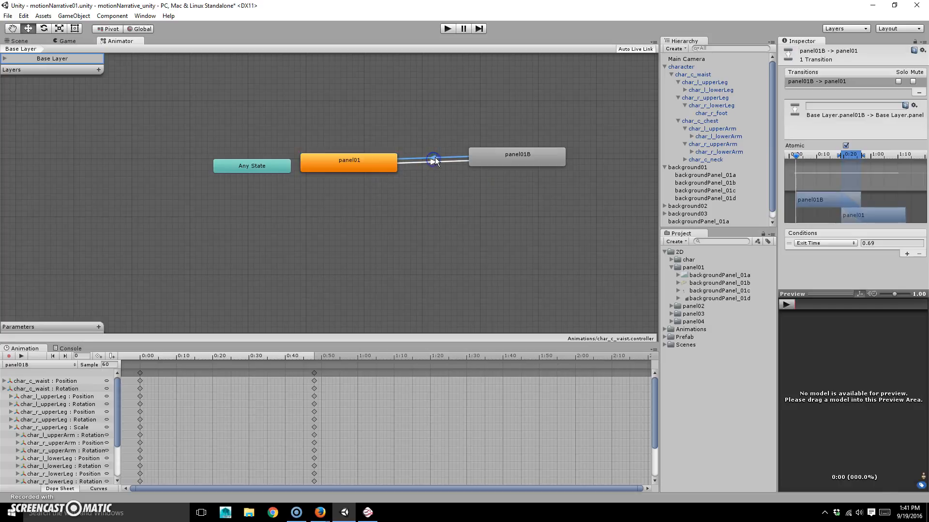
key(Delete)
click(479, 275)
mouse_move(380, 160)
mouse_down()
mouse_move(379, 148)
mouse_move(373, 155)
mouse_up()
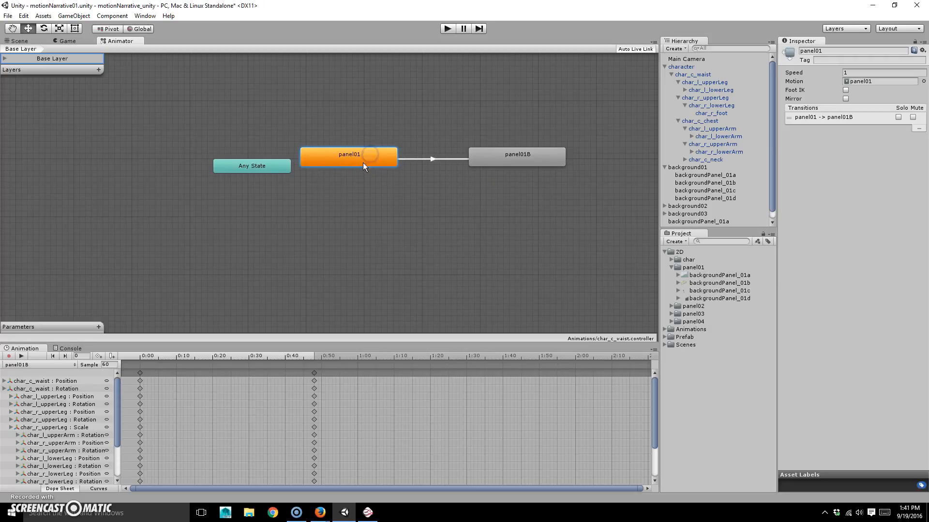
drag(533, 157, 476, 157)
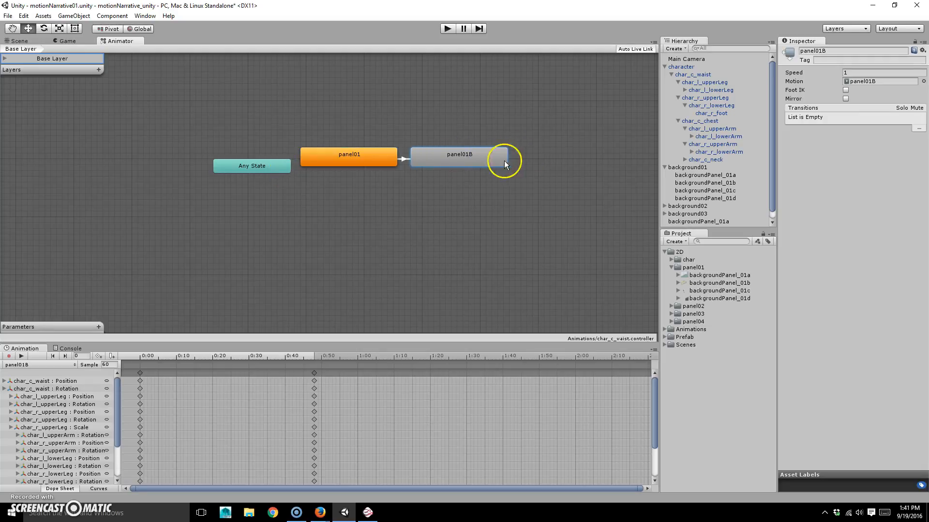
- Play the scene in the Game view to check the motion with panel01 as the starting state, and stop it
click(56, 41)
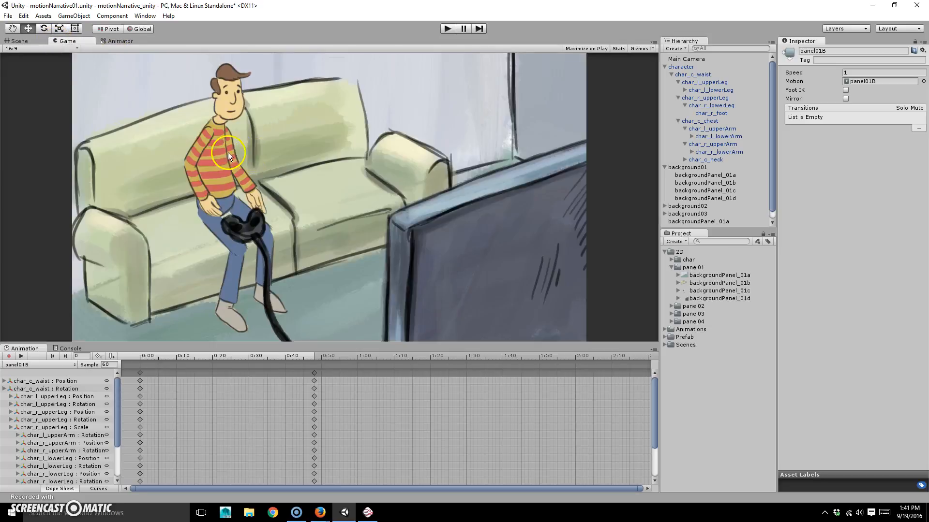
click(446, 30)
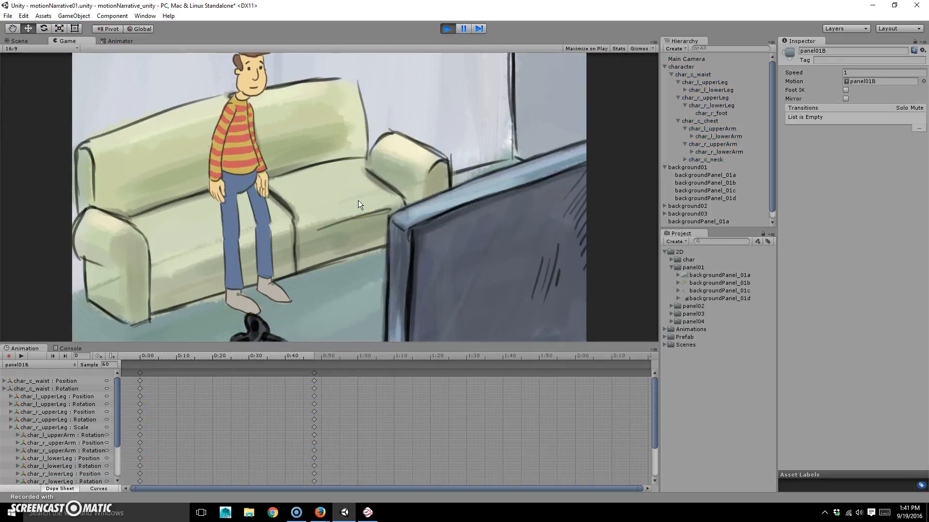
click(447, 29)
click(448, 29)
click(449, 29)
- Switch the character's animation from the panel01B clip to panel01 and return the playhead to frame 0
click(140, 358)
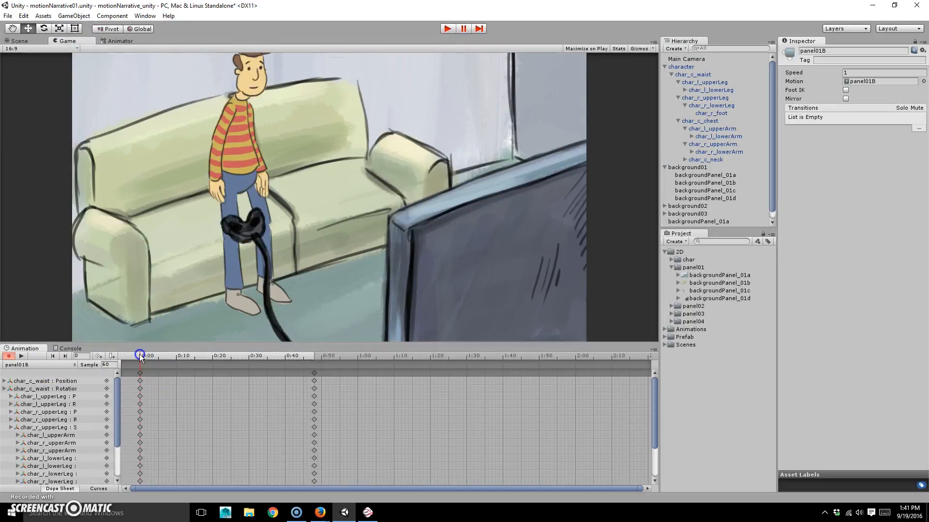
drag(259, 364, 148, 360)
click(22, 366)
click(22, 380)
click(158, 355)
drag(158, 356, 137, 358)
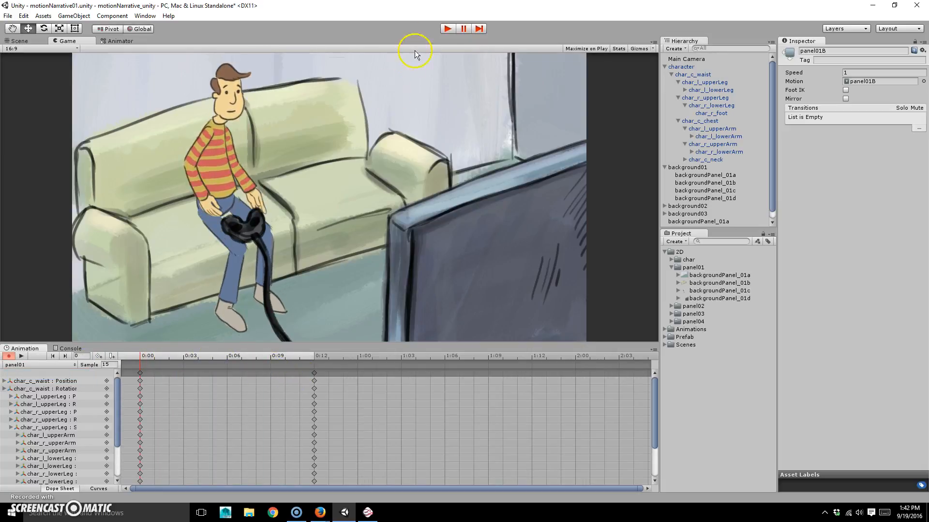
- Test the scene in play mode again, starting once more from the panel01 clip's first frame, and stop playback
click(447, 29)
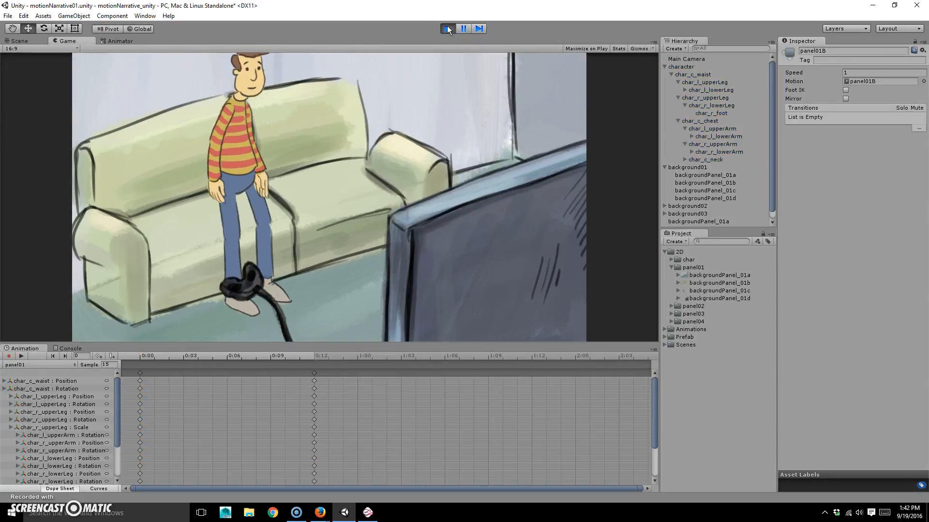
click(447, 28)
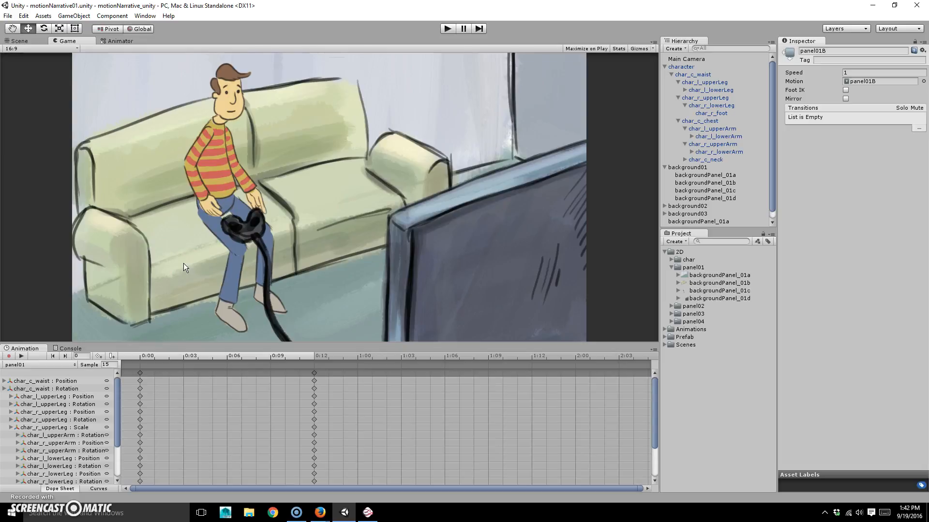
mouse_move(147, 361)
mouse_down()
mouse_move(321, 365)
mouse_move(155, 358)
mouse_up()
click(448, 29)
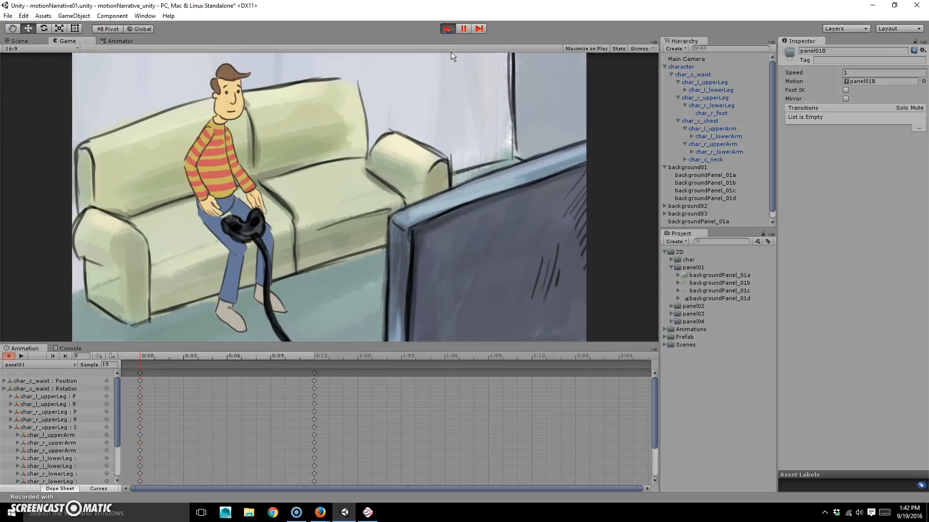
click(448, 29)
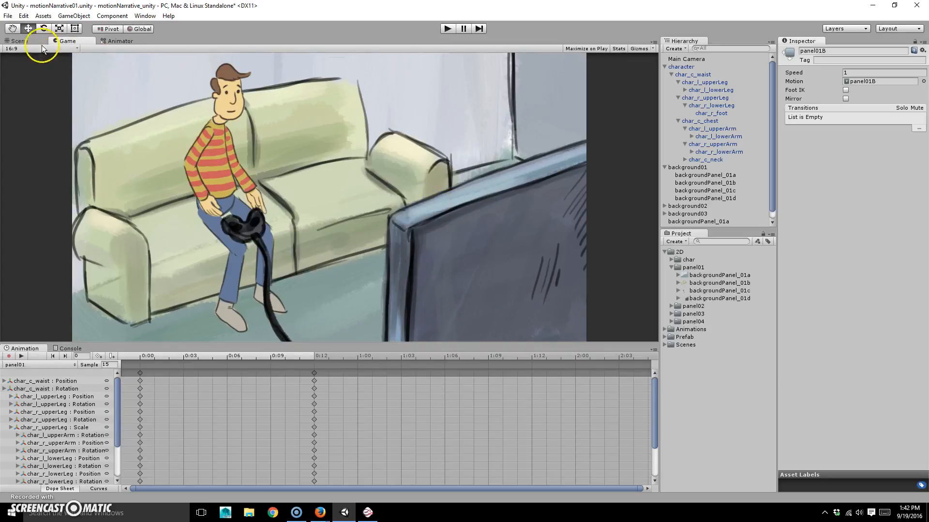
- Place an instance of the character prefab over the second panel in the Scene view and scale it up to about 5.54
click(24, 41)
scroll(455, 239, down, 7)
middle_drag(434, 217, 412, 209)
scroll(415, 214, down, 5)
middle_drag(440, 264, 245, 280)
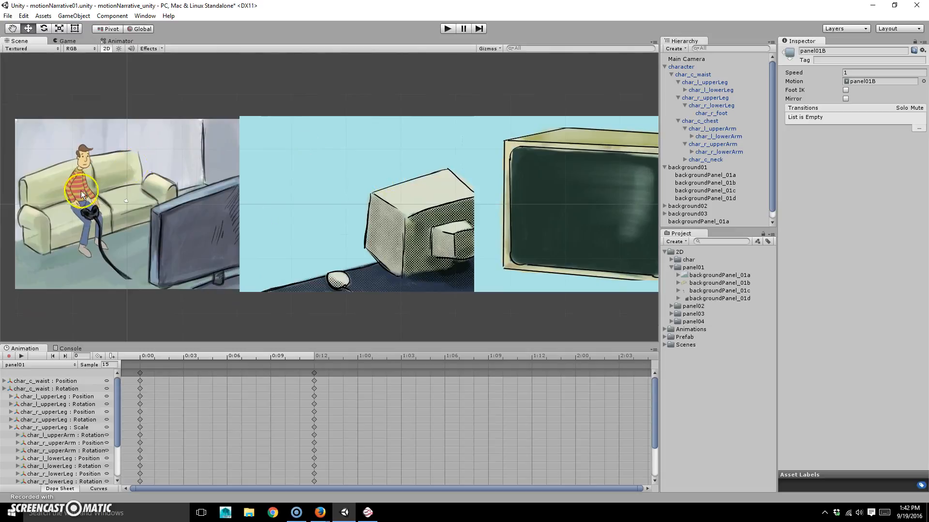
click(665, 67)
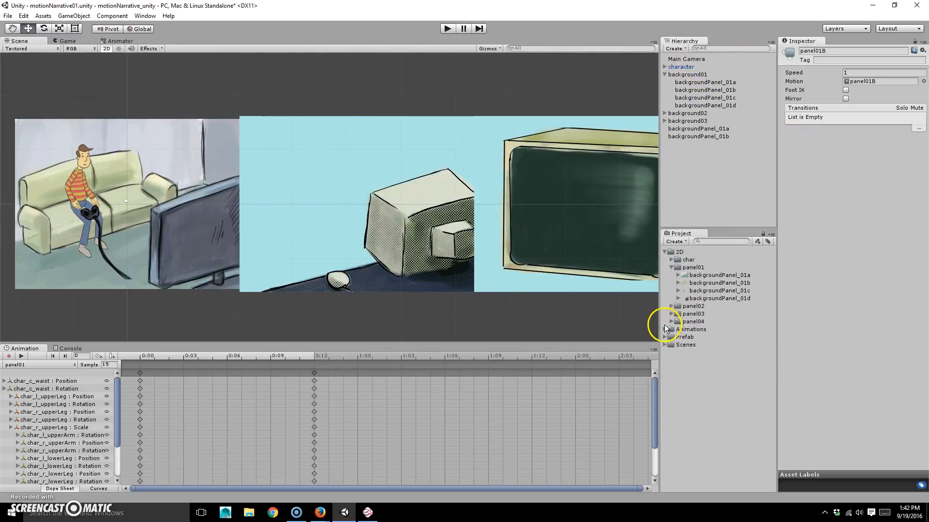
drag(696, 344, 425, 258)
key(r)
key(e)
key(r)
key(w)
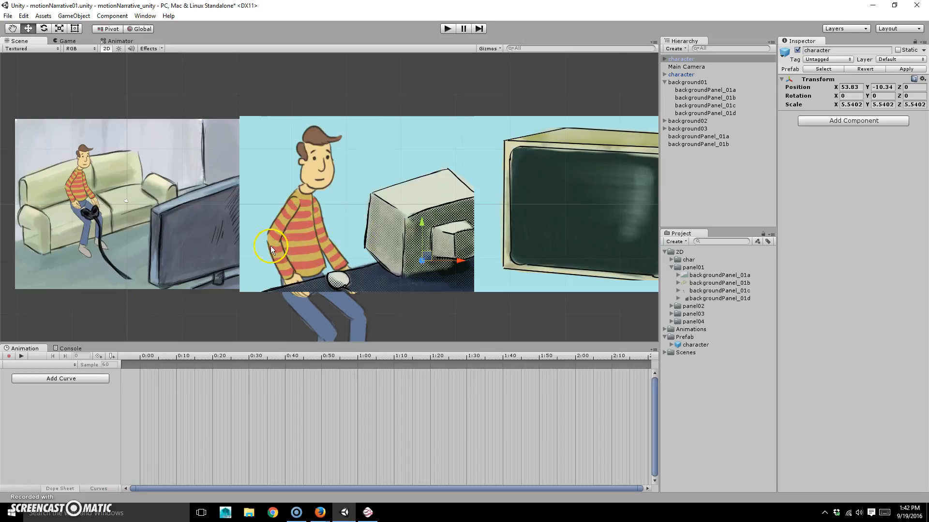
- Create an animation clip on panel_02b and save it as panel02A in the Animations folder
click(283, 221)
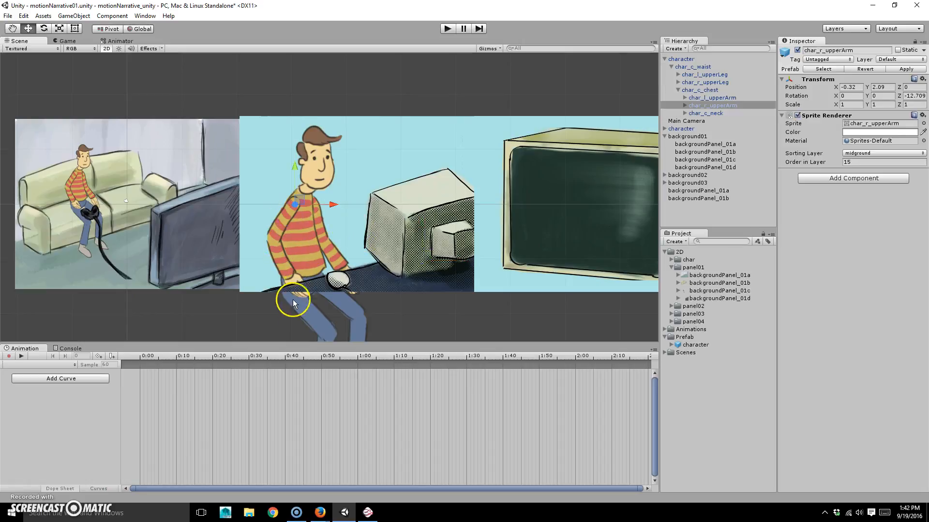
click(310, 282)
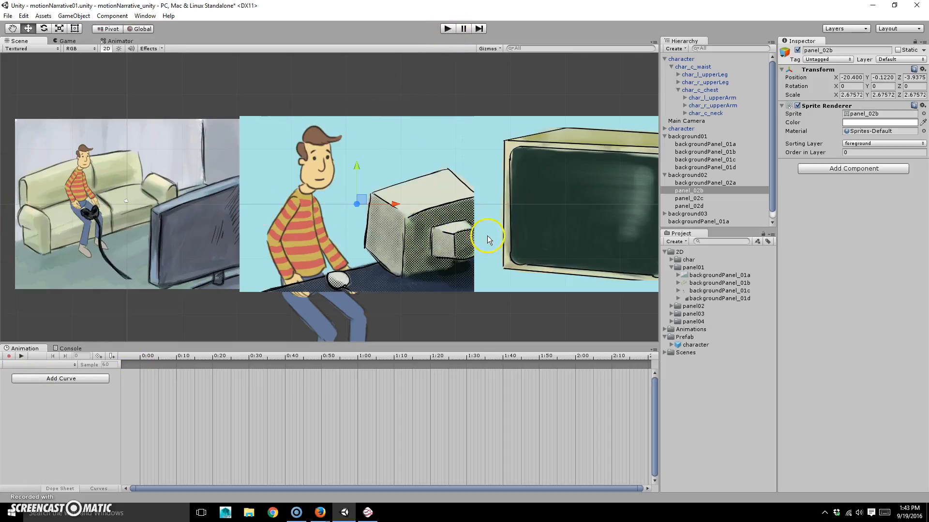
click(56, 379)
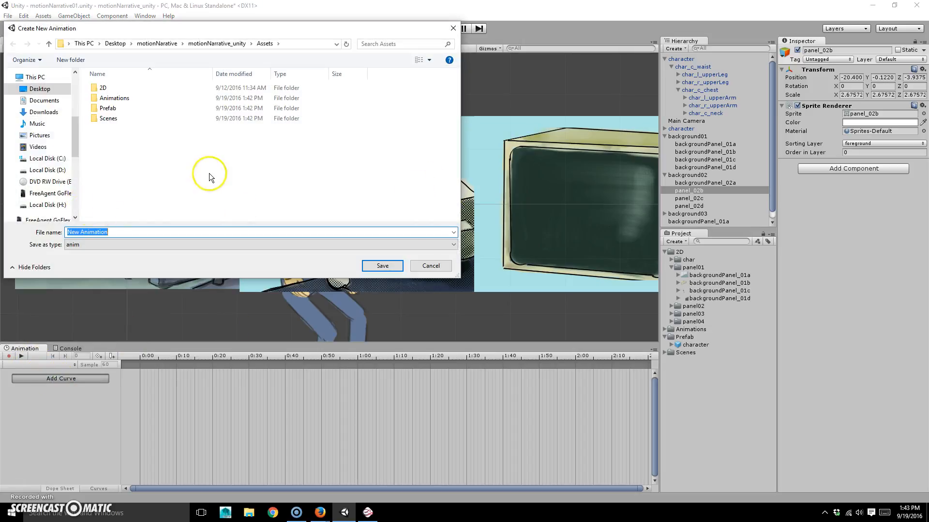
double_click(121, 98)
click(140, 232)
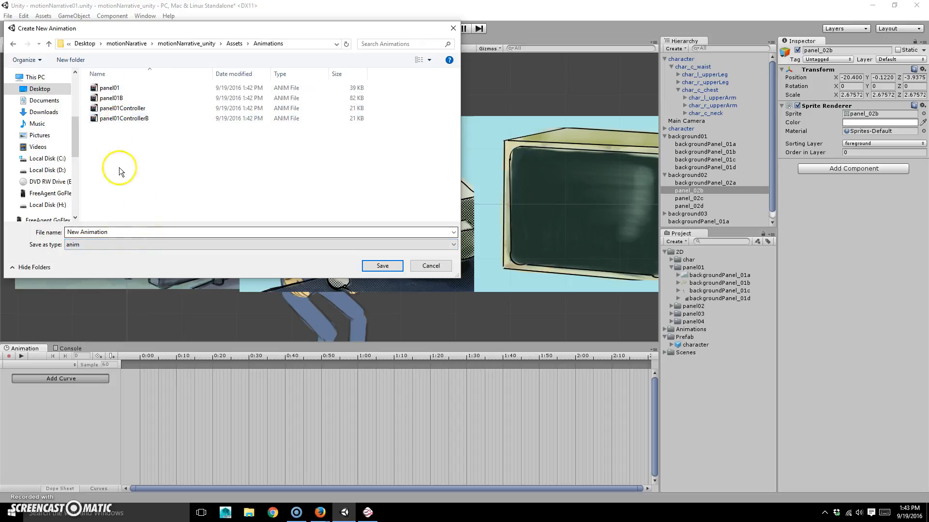
click(116, 88)
click(96, 232)
click(105, 233)
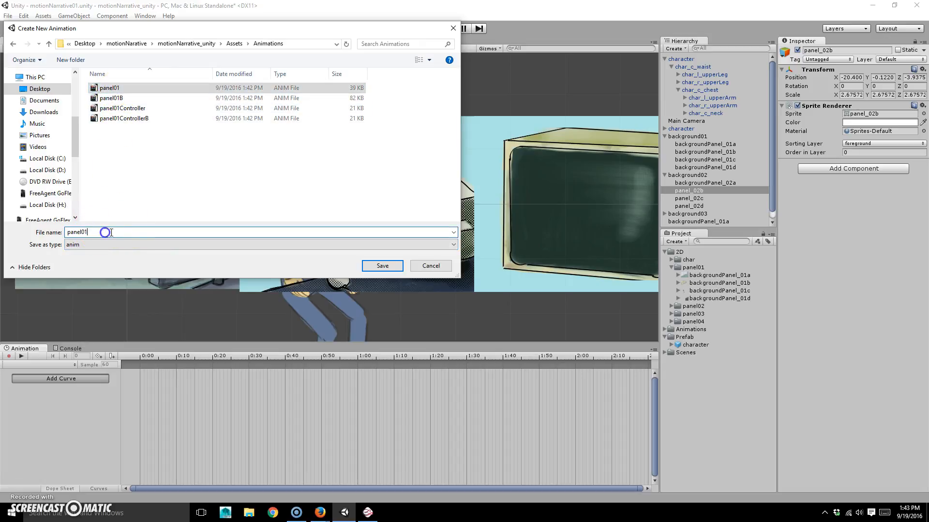
key(BackSpace)
text(2)
click(384, 268)
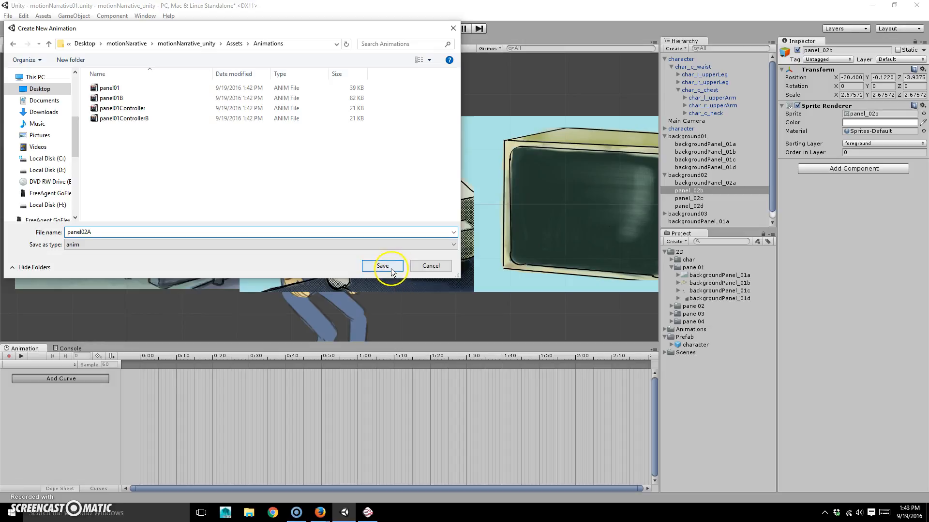
- Add Position and Rotation curves for panel_02b to the panel02A clip and scrub its timeline up to 1:00
click(114, 379)
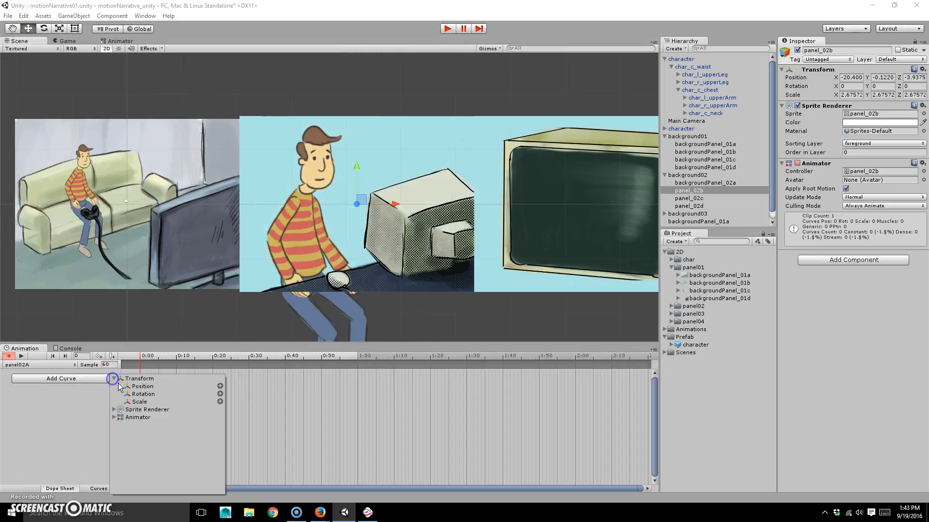
click(220, 387)
click(63, 365)
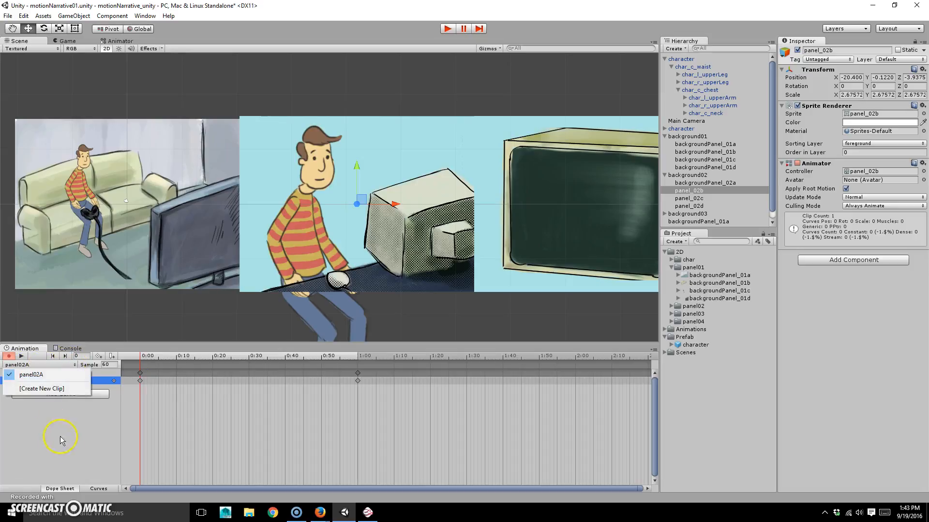
click(61, 439)
click(77, 394)
click(114, 383)
click(220, 390)
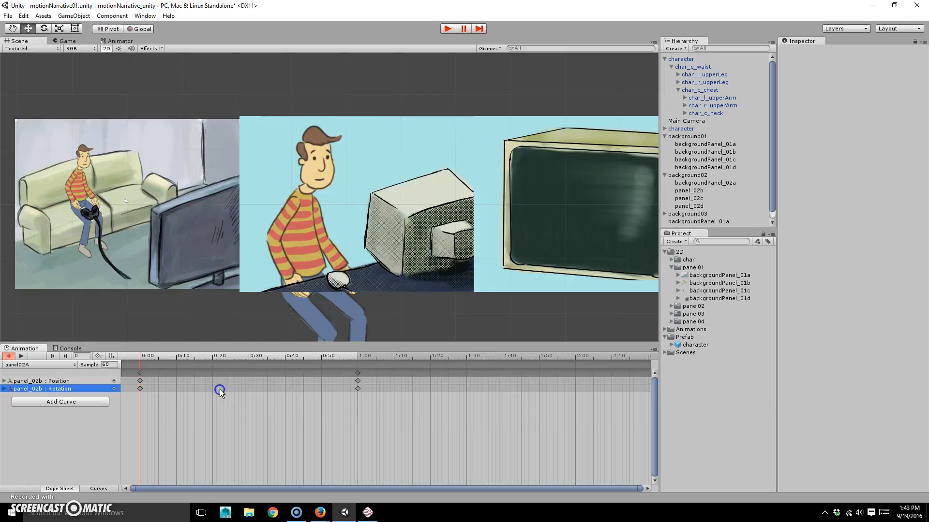
drag(159, 358, 79, 361)
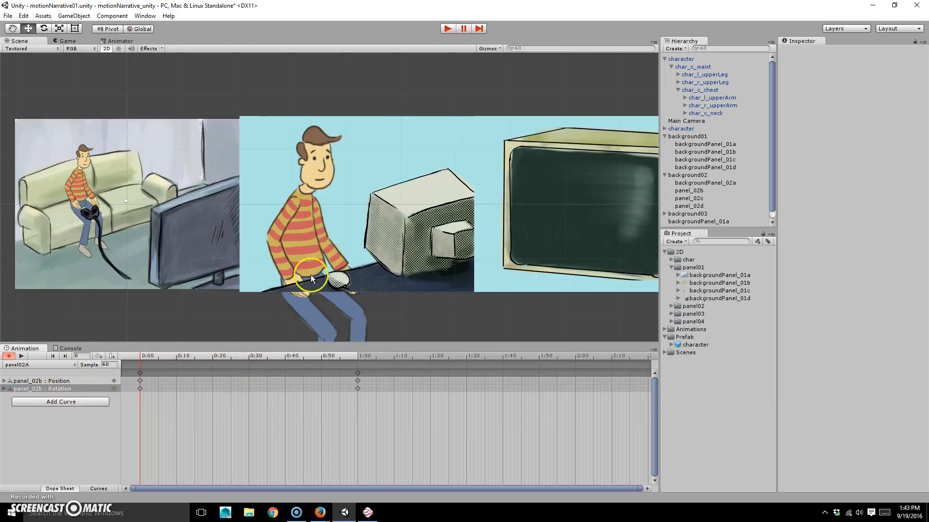
drag(333, 357, 357, 359)
- Select the second character's char_c_waist and undo the curves added to the panel02A clip
click(297, 214)
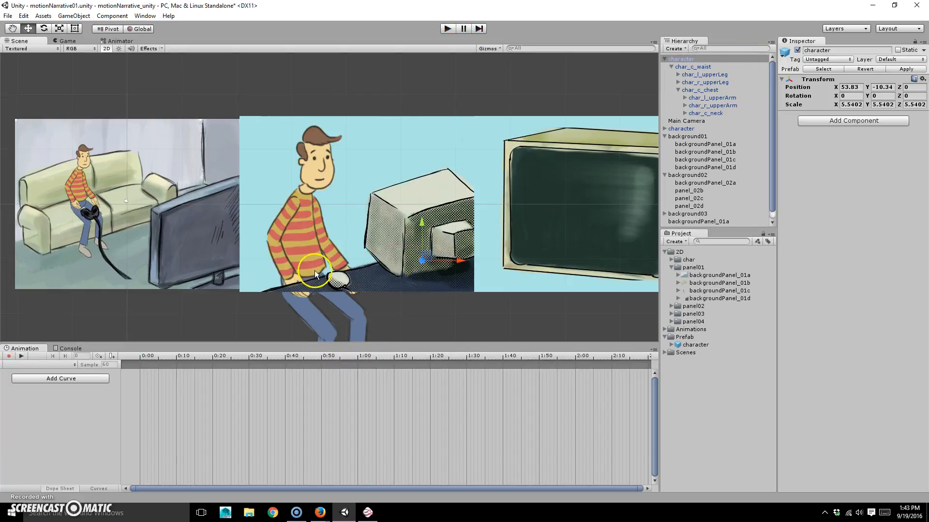
click(704, 67)
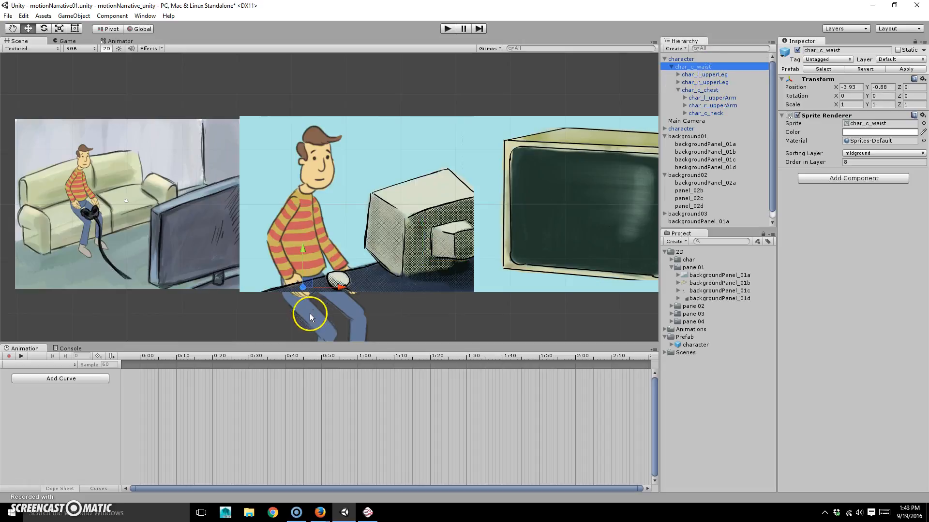
click(359, 190)
key(ctrl+z)
key(ctrl+z)
key(ctrl+z)
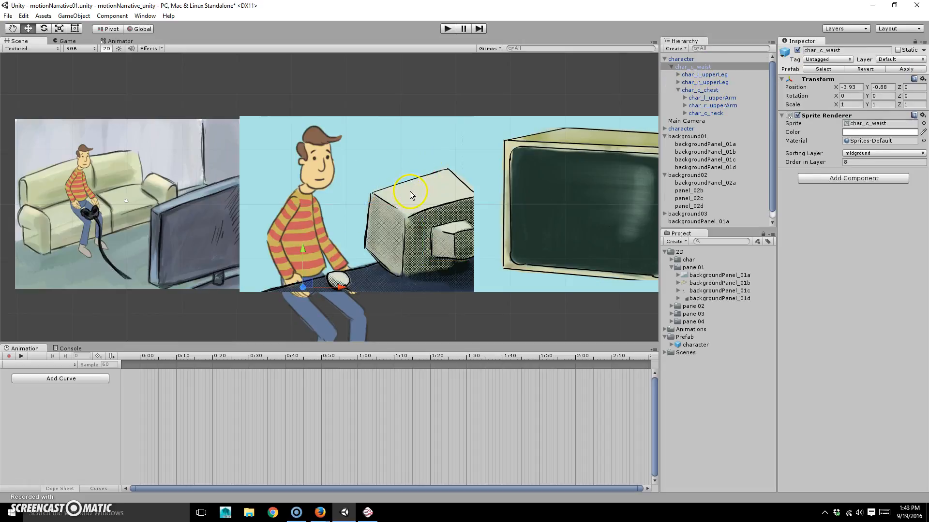
- Delete the panel02A animation clip from the project's Animations folder
click(409, 212)
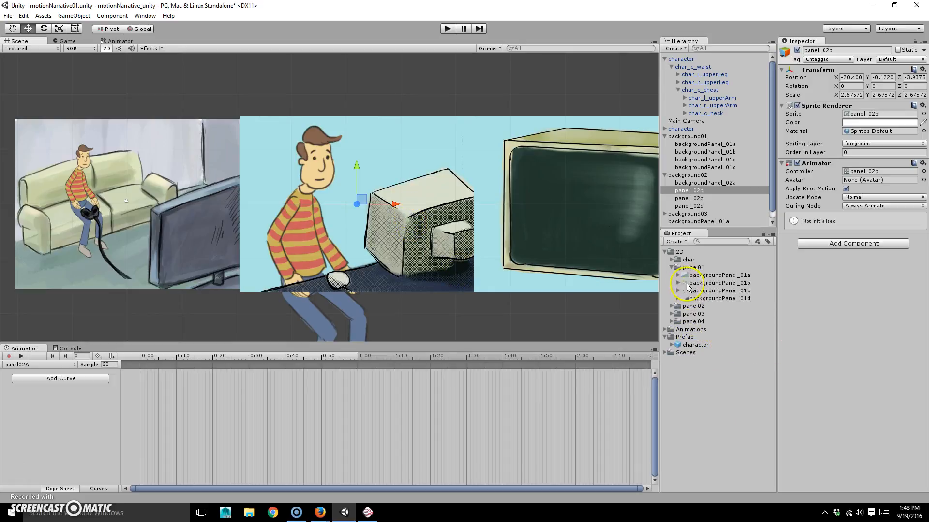
click(665, 330)
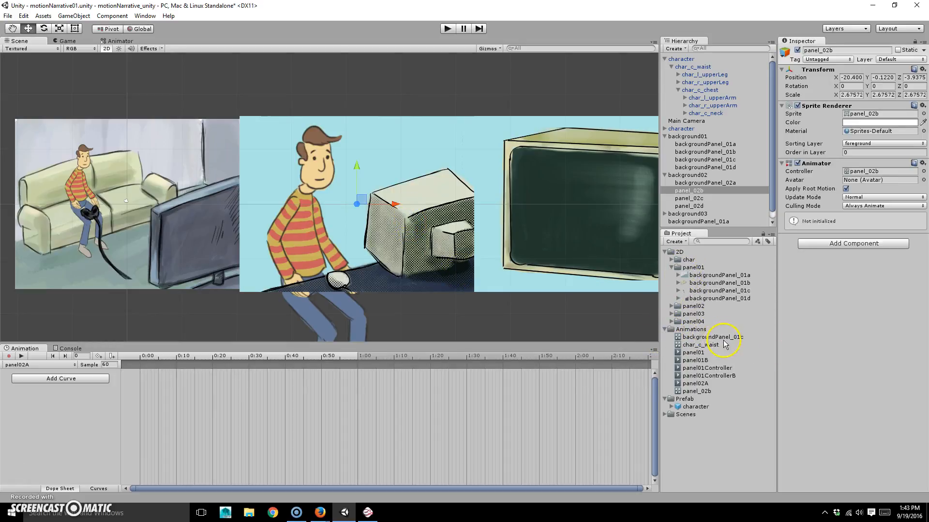
click(715, 384)
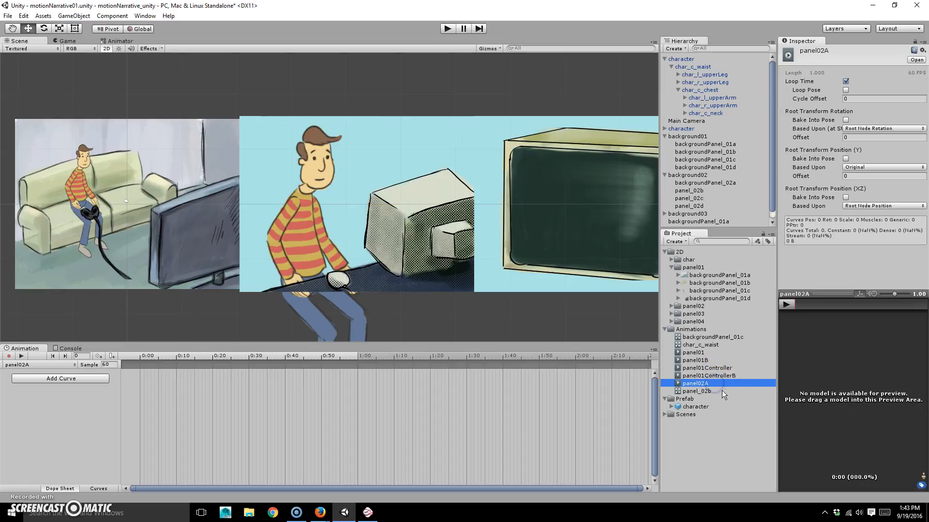
ctrl+click(721, 390)
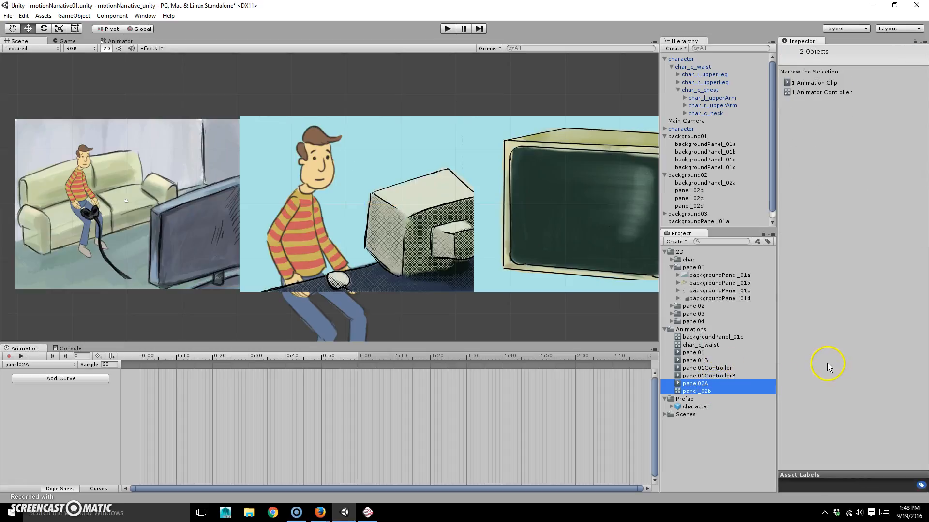
click(699, 345)
click(727, 384)
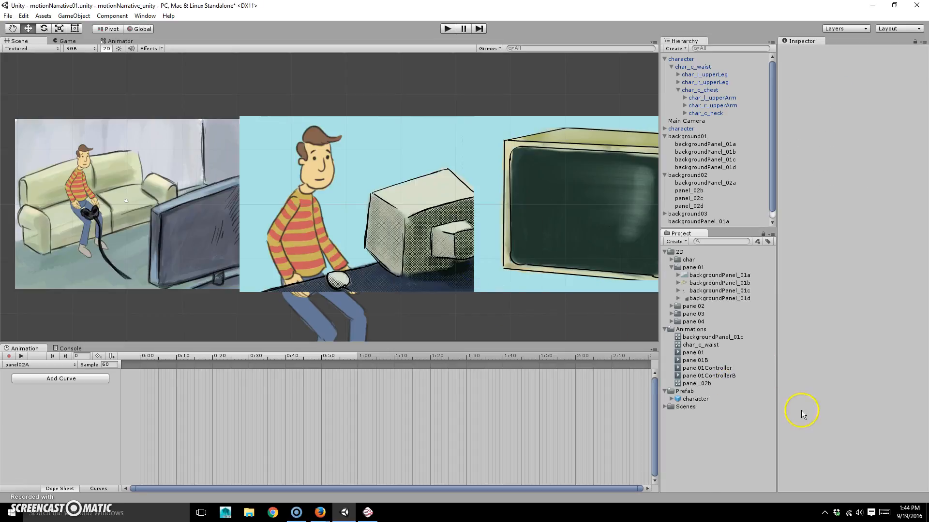
- Create an animation clip on the enlarged second-panel character's char_c_waist and save it as panel02A in the Animations folder
click(665, 129)
click(694, 136)
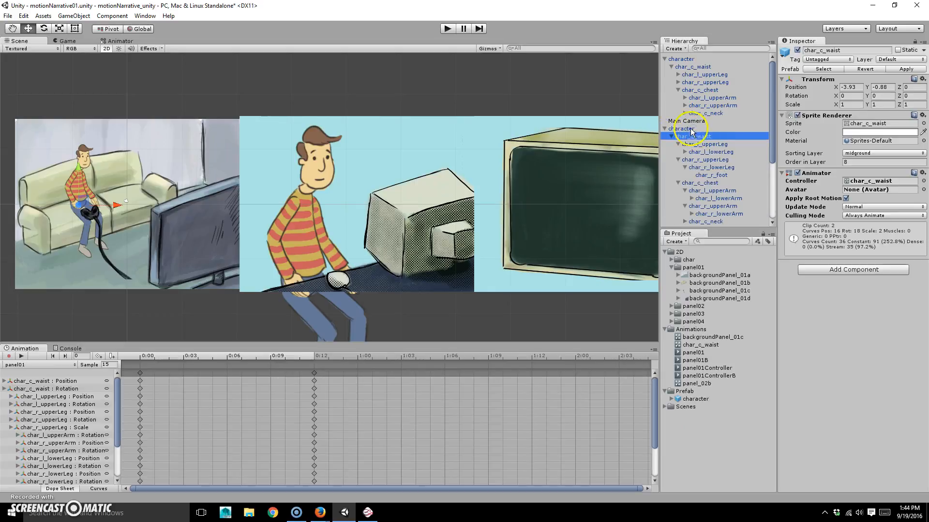
click(665, 129)
click(696, 66)
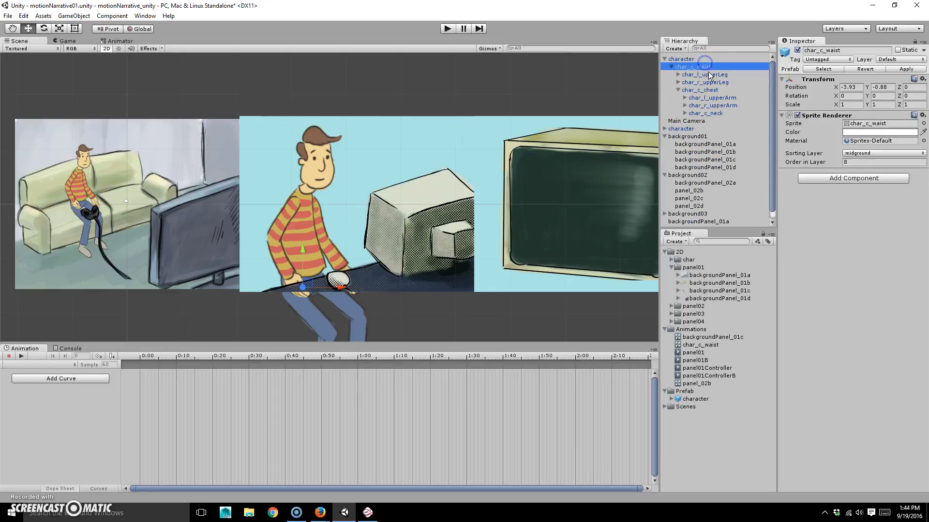
click(78, 378)
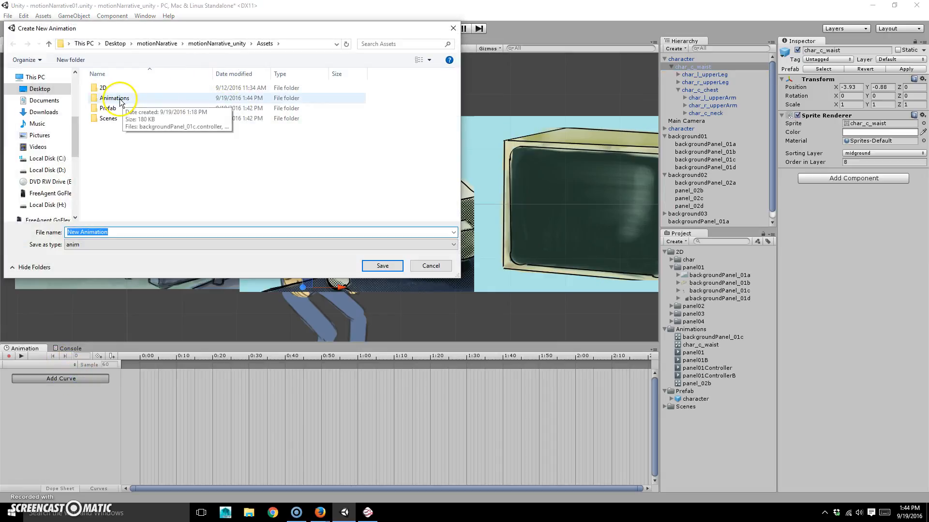
click(112, 88)
click(98, 229)
click(120, 232)
key(BackSpace)
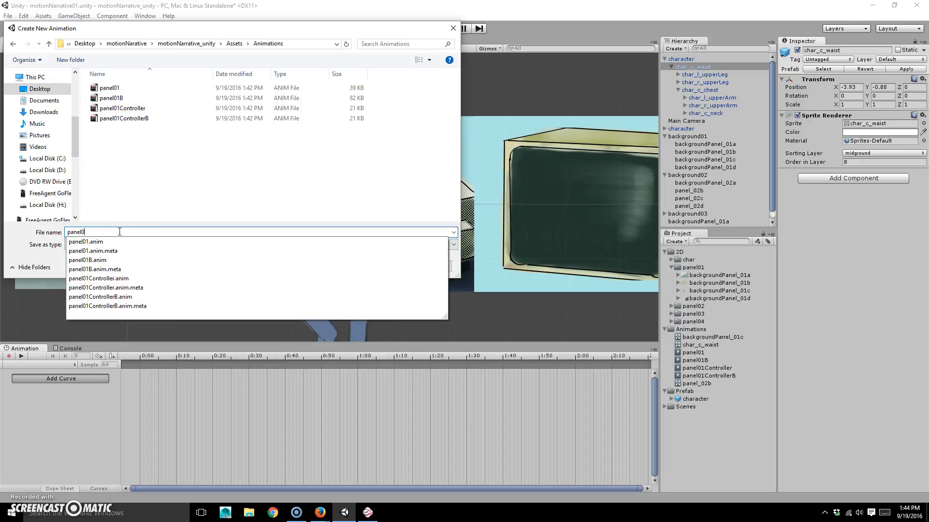
text(2)
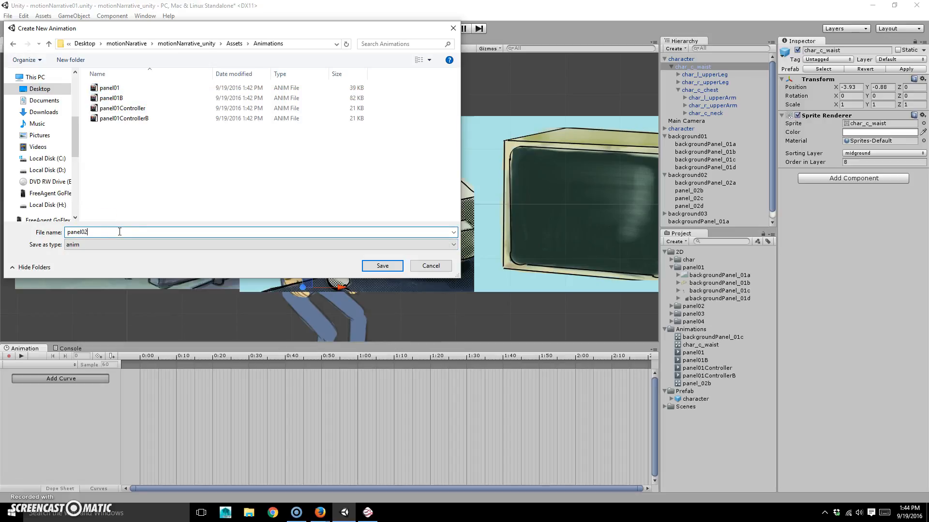
text(A)
key(Return)
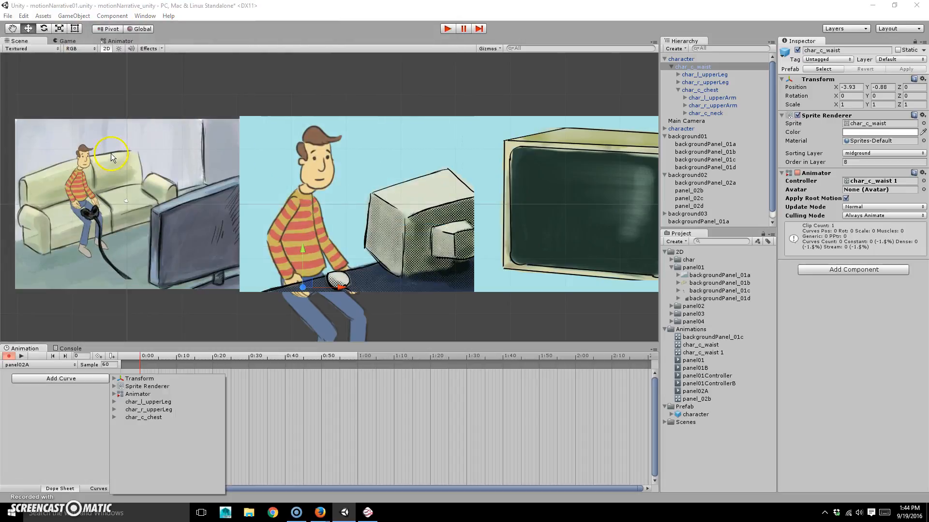
- Add Transform Position and Rotation curves for char_c_waist to the panel02A clip
click(114, 379)
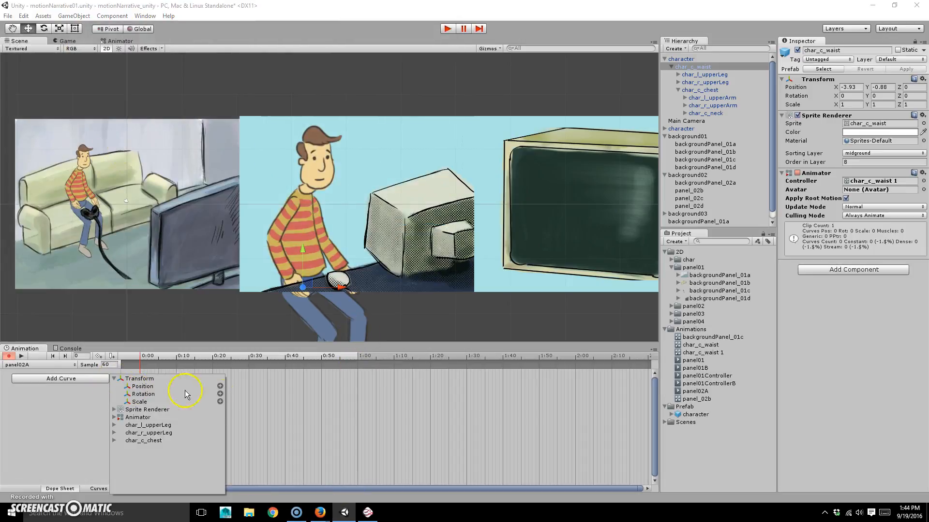
click(217, 387)
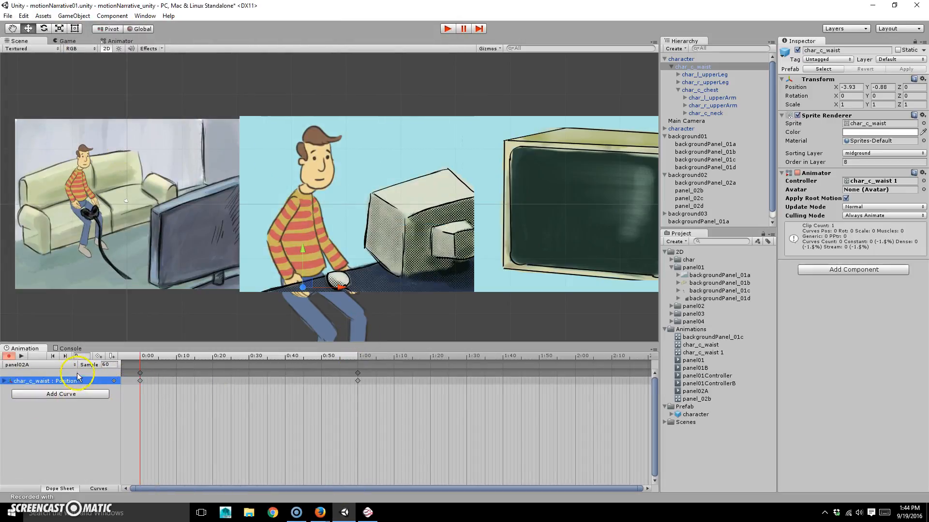
click(65, 391)
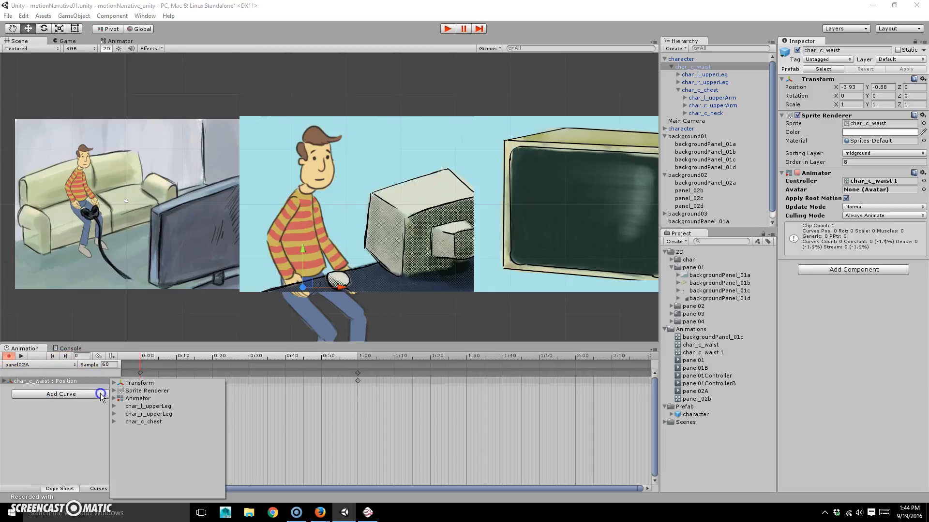
click(114, 383)
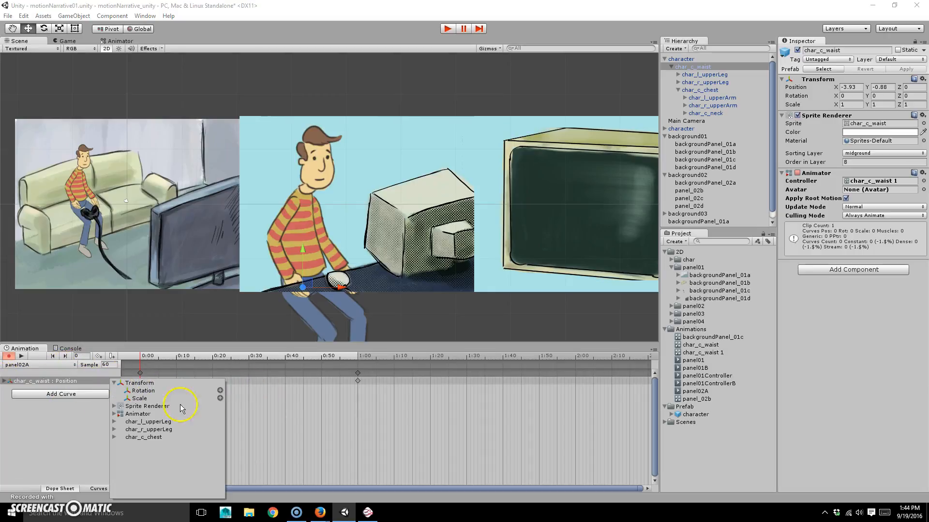
click(220, 390)
mouse_move(135, 365)
mouse_down()
mouse_move(326, 363)
mouse_move(138, 361)
mouse_up()
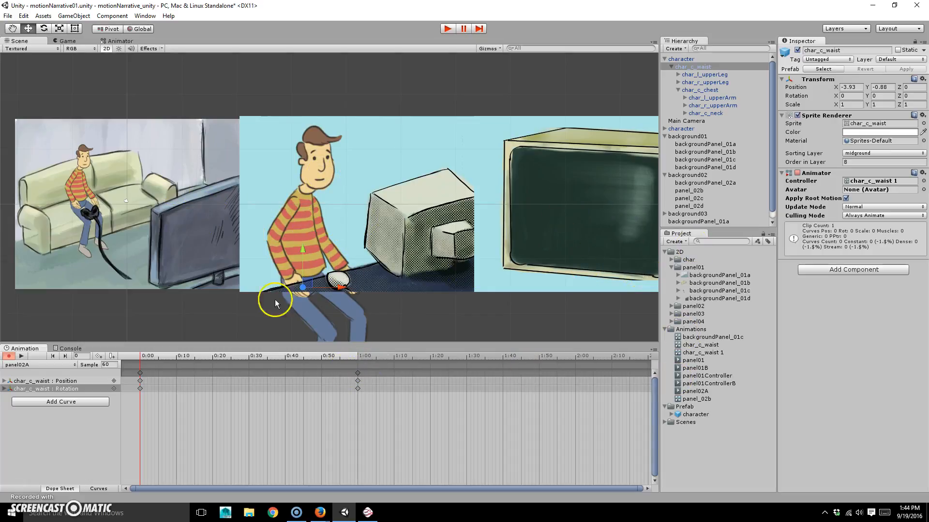
click(39, 402)
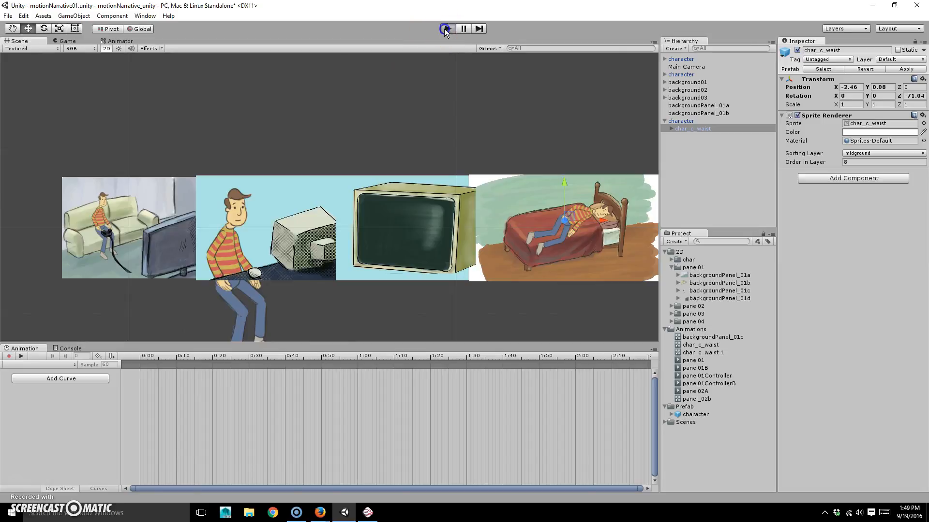
- Play the scene briefly to preview the first panel's animation, stop playback, and clear the selection
click(447, 29)
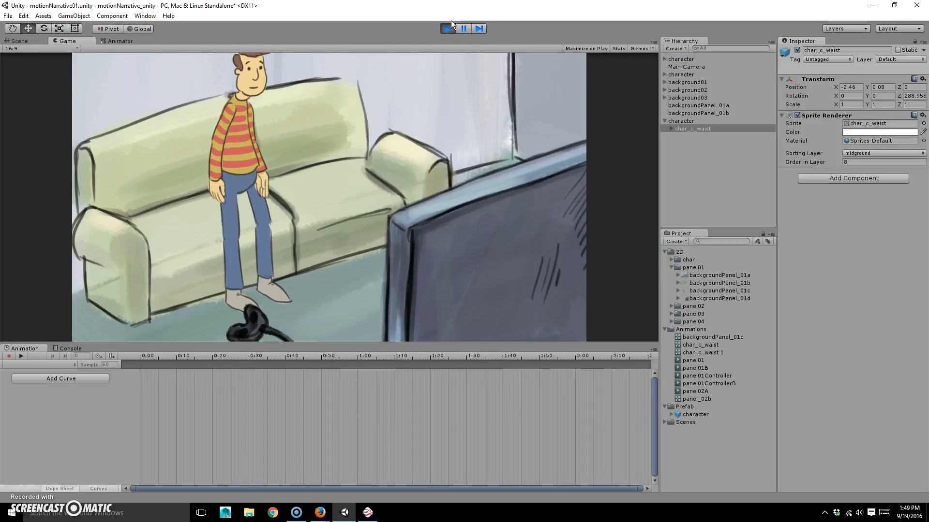
click(448, 29)
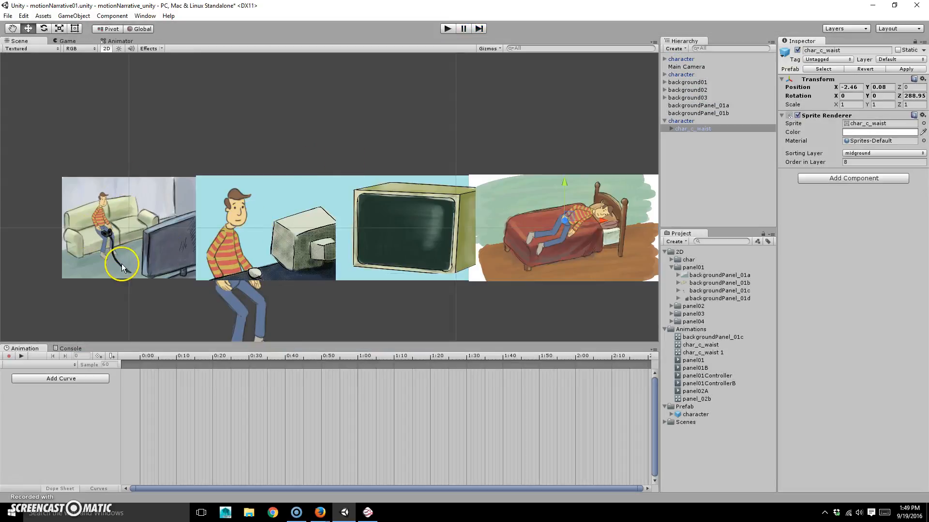
click(236, 97)
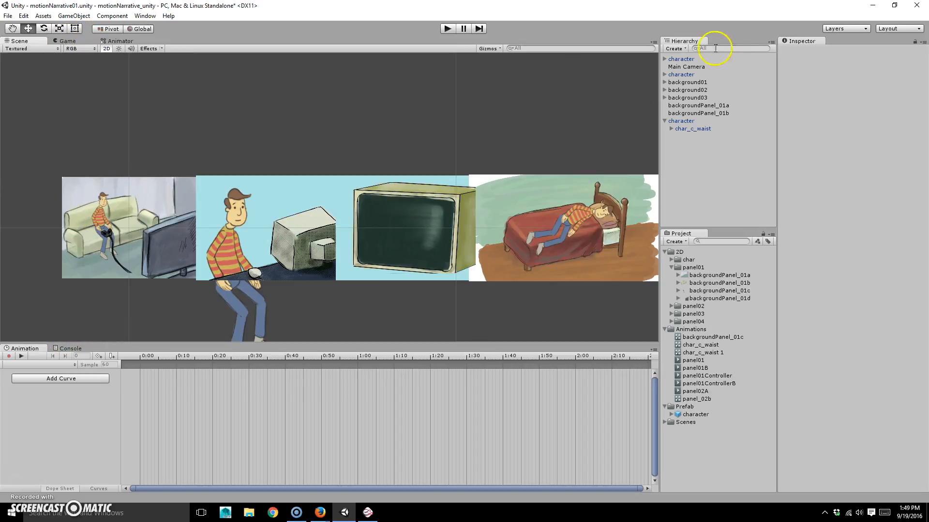
- Create an animation clip on the Main Camera and save it as cameraMove01 in the Animations folder
click(687, 67)
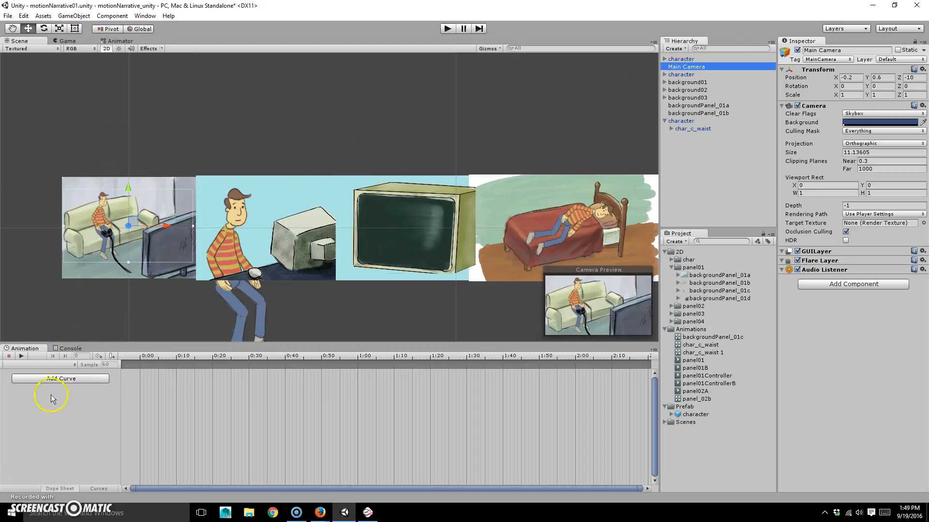
click(58, 379)
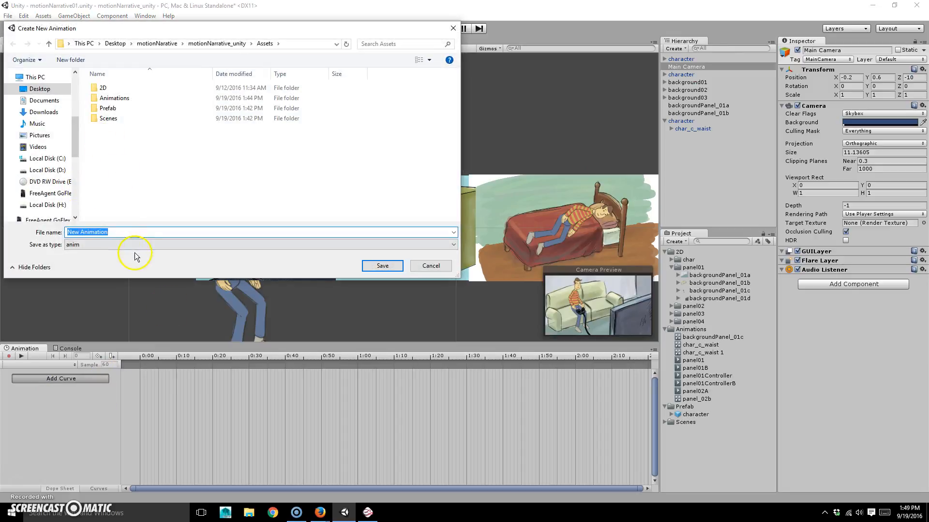
double_click(112, 98)
click(117, 231)
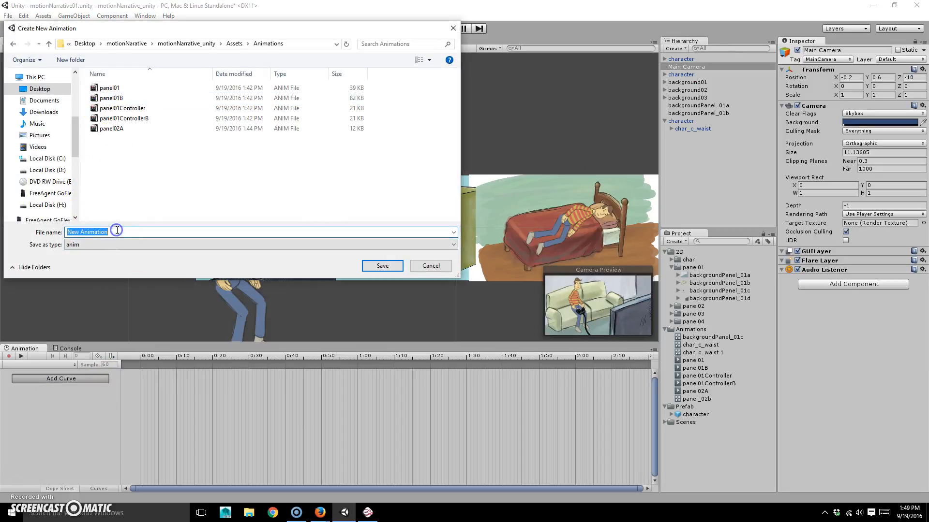
text(cameraMove01)
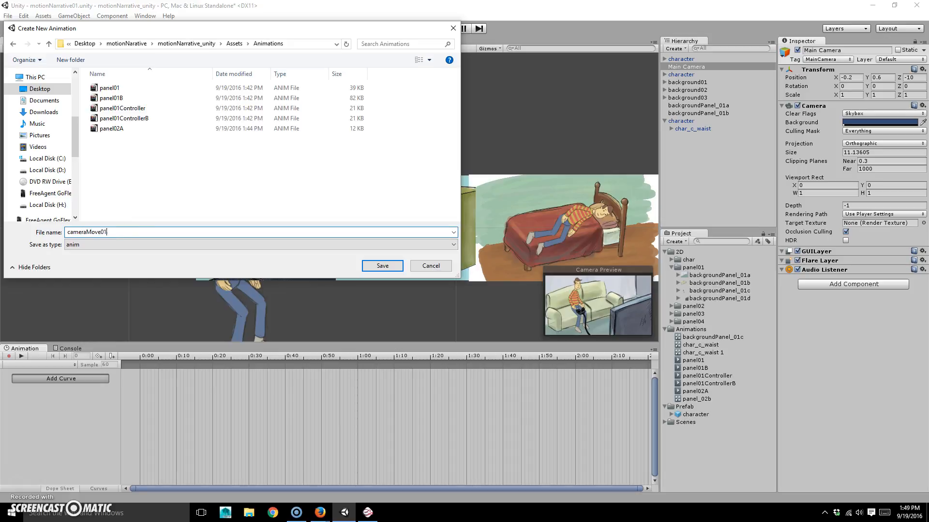
key(Return)
- Add a Transform Position curve for the Main Camera to the cameraMove01 clip
click(104, 381)
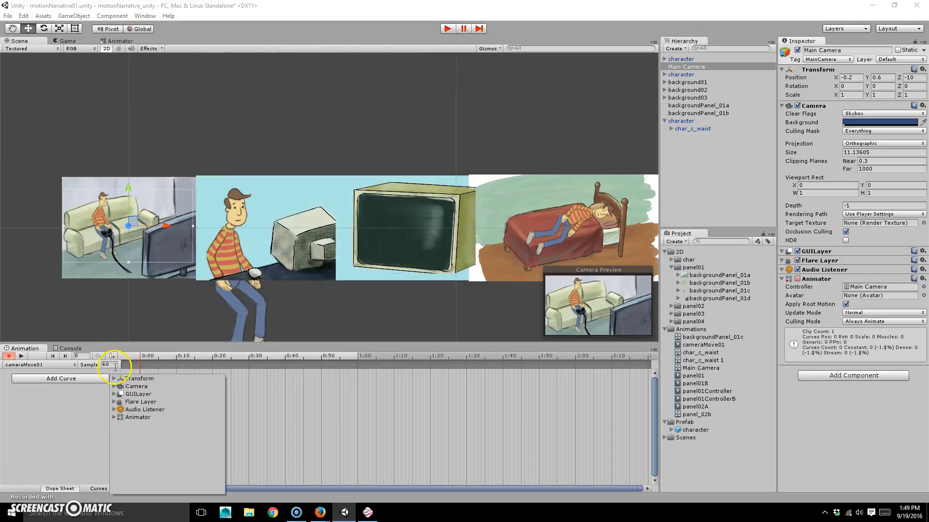
click(116, 378)
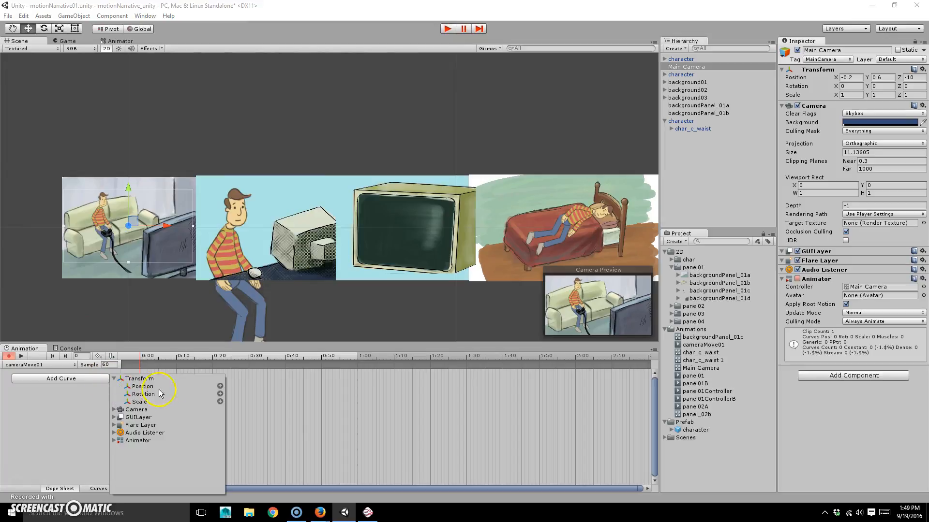
click(220, 387)
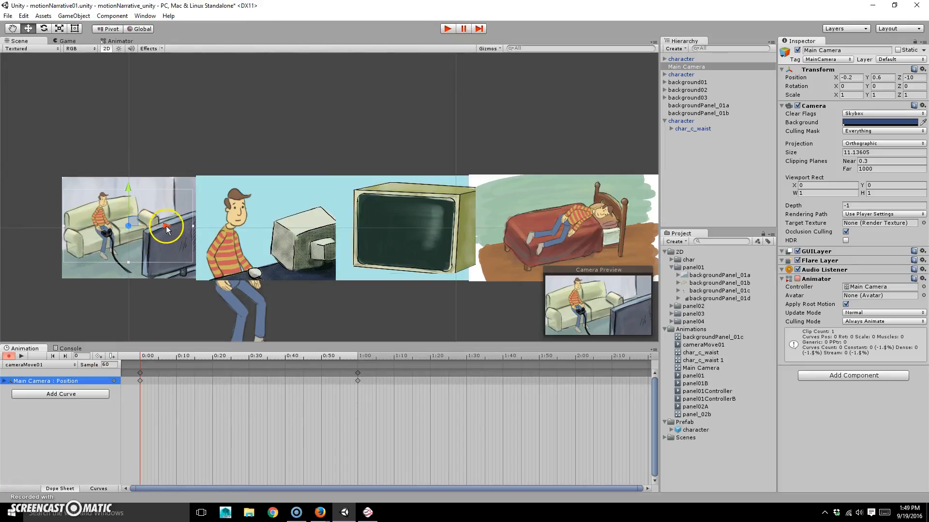
- At 1:00 in cameraMove01, move the Main Camera over the second panel, to about X 42.3 and Y -1.5
drag(161, 356, 357, 363)
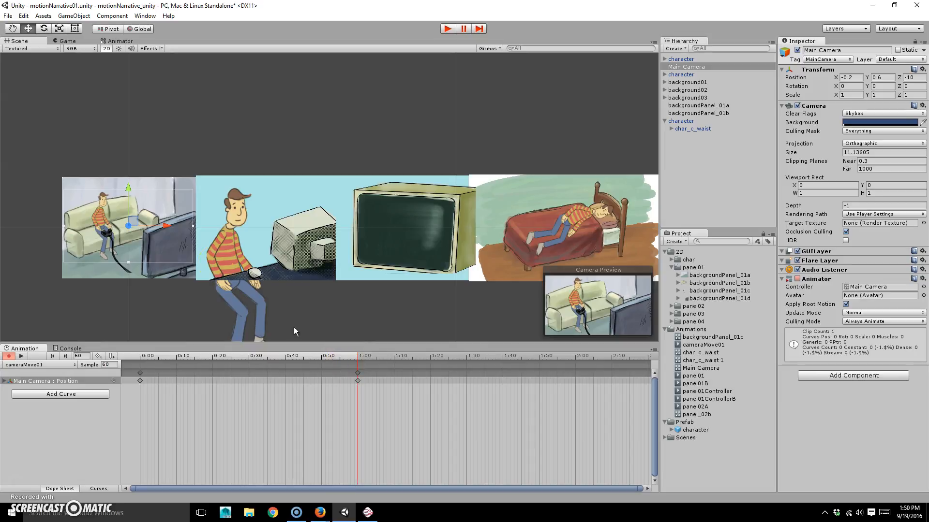
drag(166, 228, 304, 240)
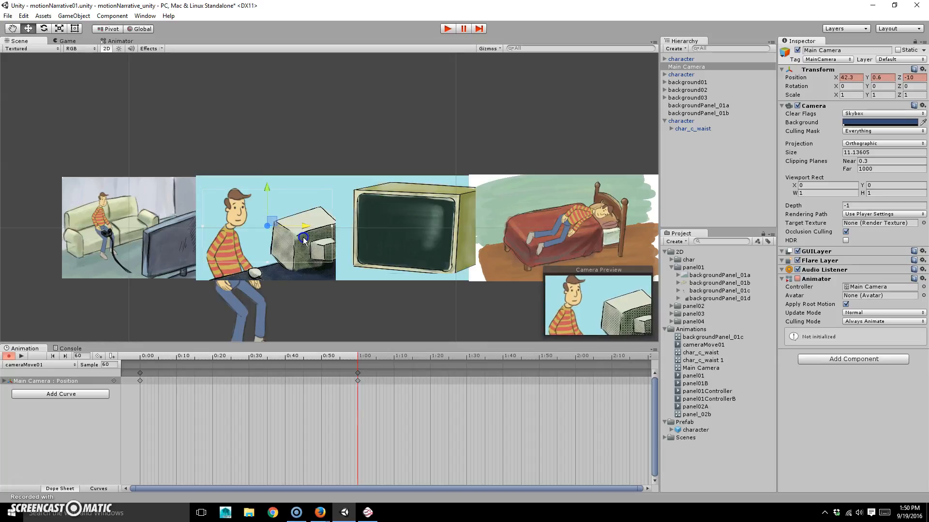
drag(268, 191, 268, 197)
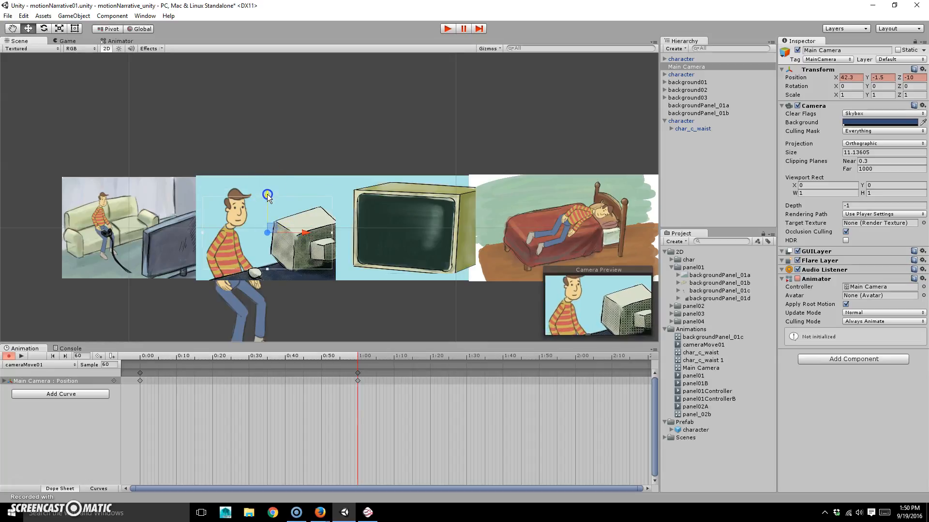
mouse_move(352, 360)
mouse_down()
mouse_move(66, 370)
mouse_move(379, 362)
mouse_move(196, 370)
mouse_move(359, 369)
mouse_up()
click(90, 425)
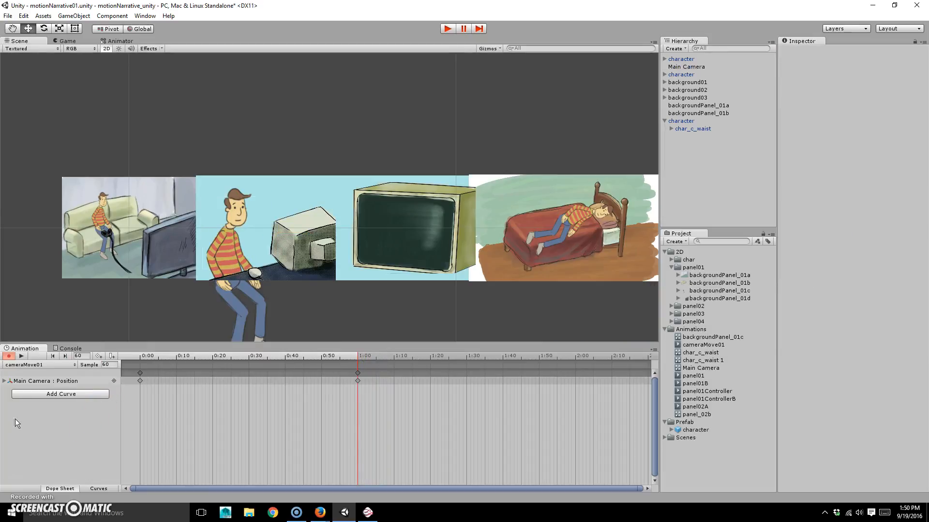
- Create another clip for the Main Camera and save it as cameraMove02 in the Animations folder
click(71, 365)
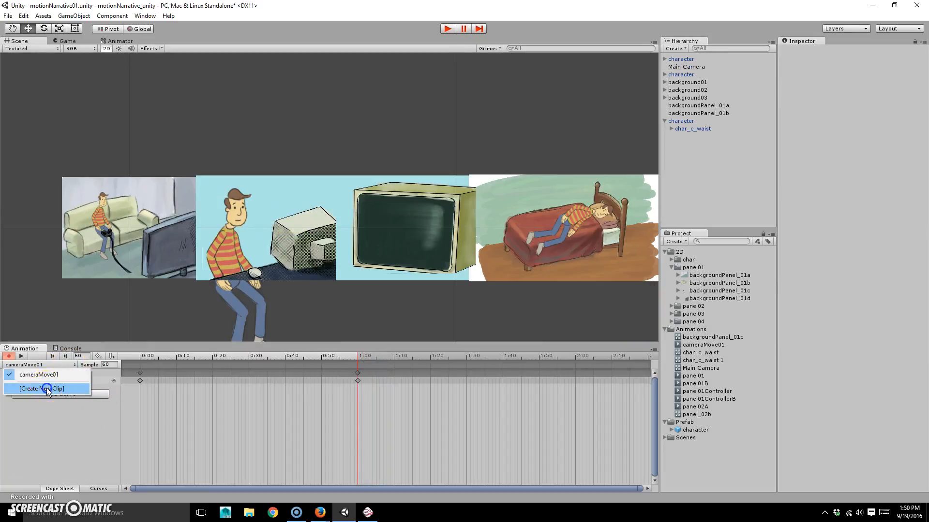
click(47, 389)
double_click(108, 98)
click(131, 87)
click(139, 232)
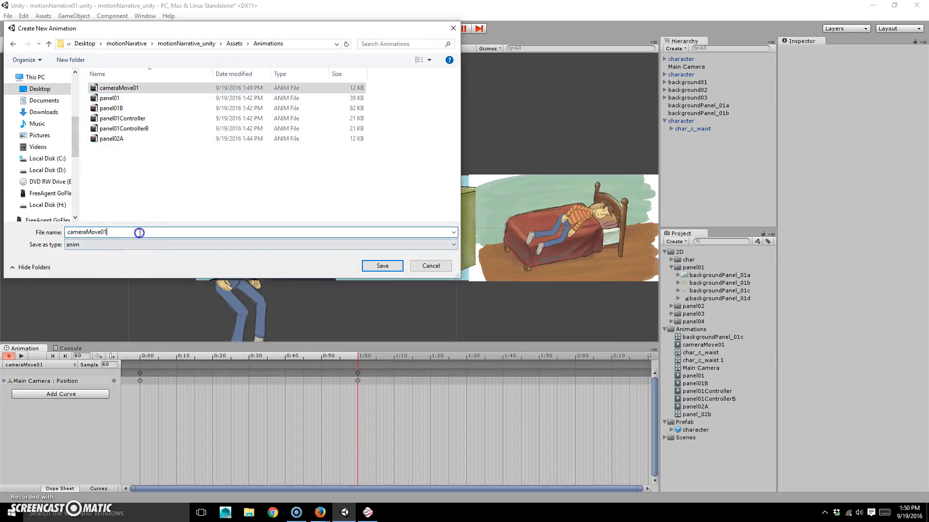
key(BackSpace)
text(2)
key(Return)
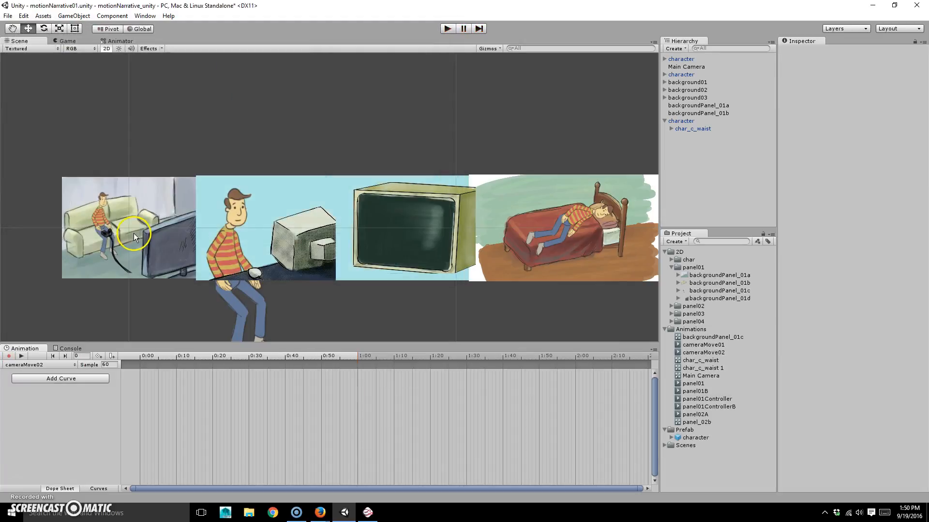
- Add a Transform Position curve for the Main Camera to the cameraMove02 clip
click(63, 383)
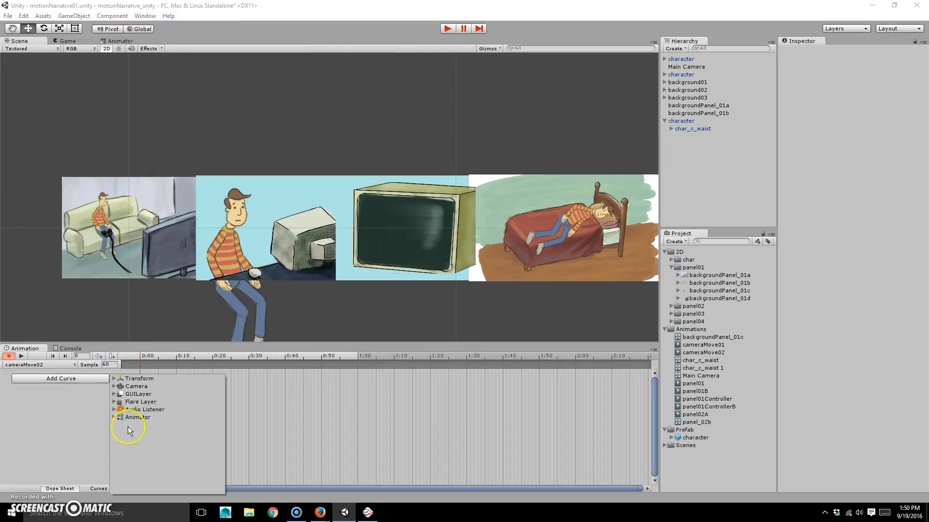
click(118, 379)
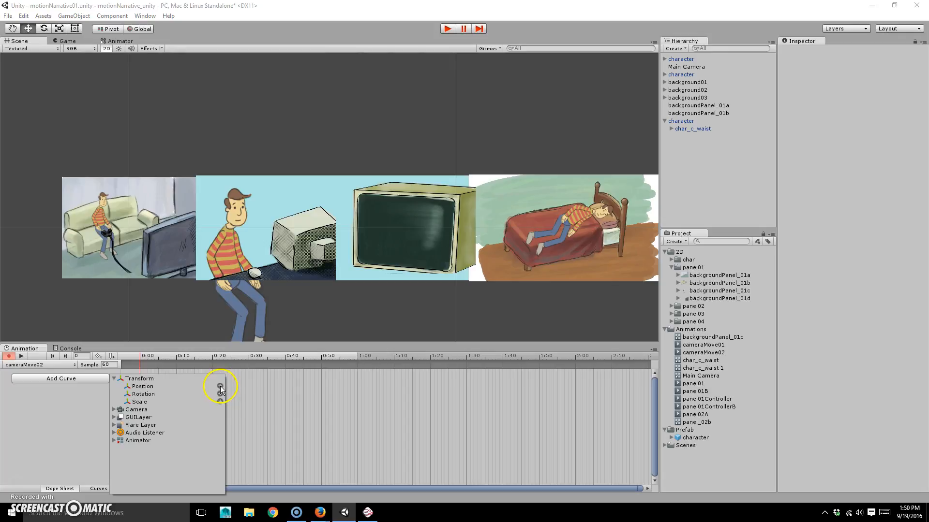
click(221, 385)
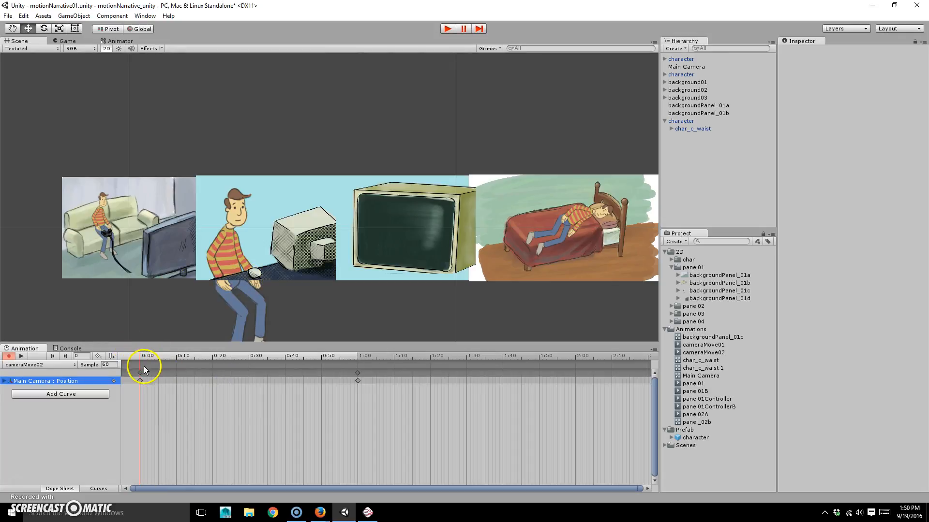
- At 1:00 in cameraMove02, move the Main Camera over the third panel, to about X 84.9 and Y -0.3
drag(145, 358, 279, 364)
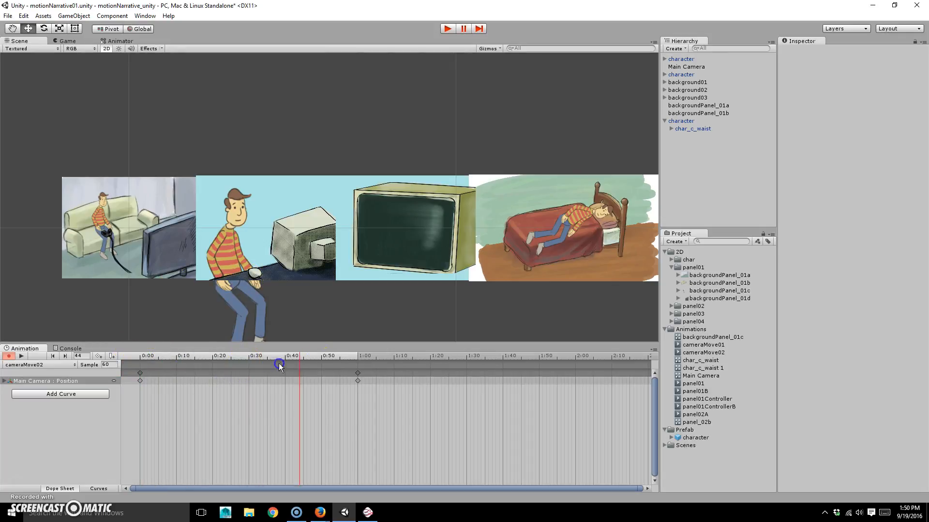
click(359, 372)
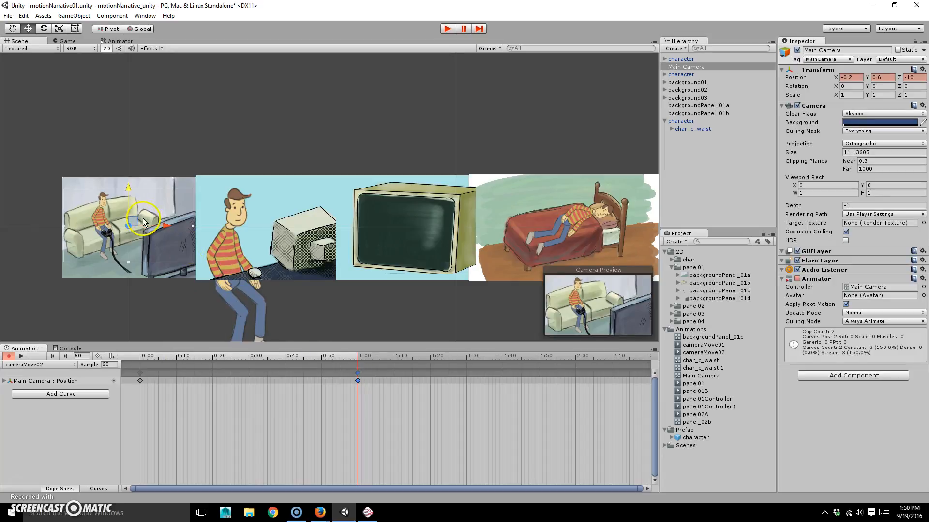
drag(134, 225, 411, 229)
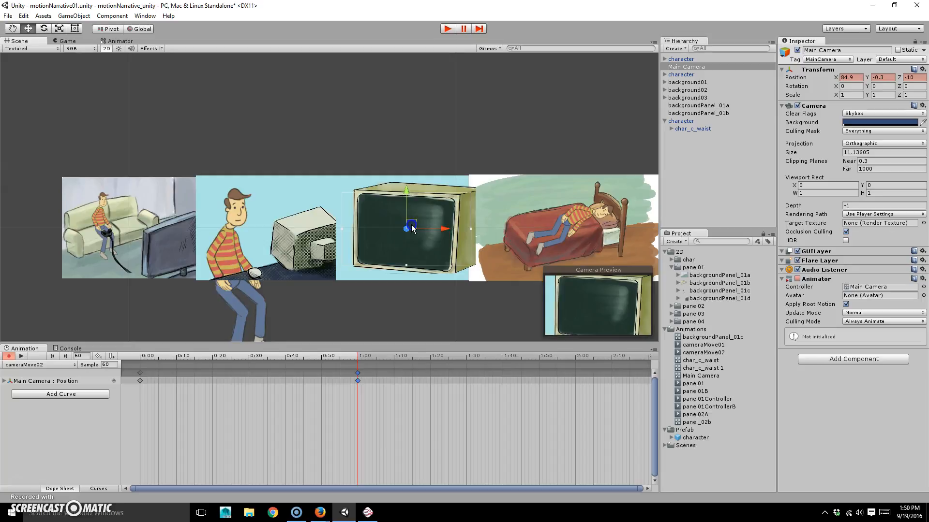
- Copy the Main Camera's 1:00 position key from cameraMove01 and paste it at 0:00 in cameraMove02
click(33, 366)
click(30, 373)
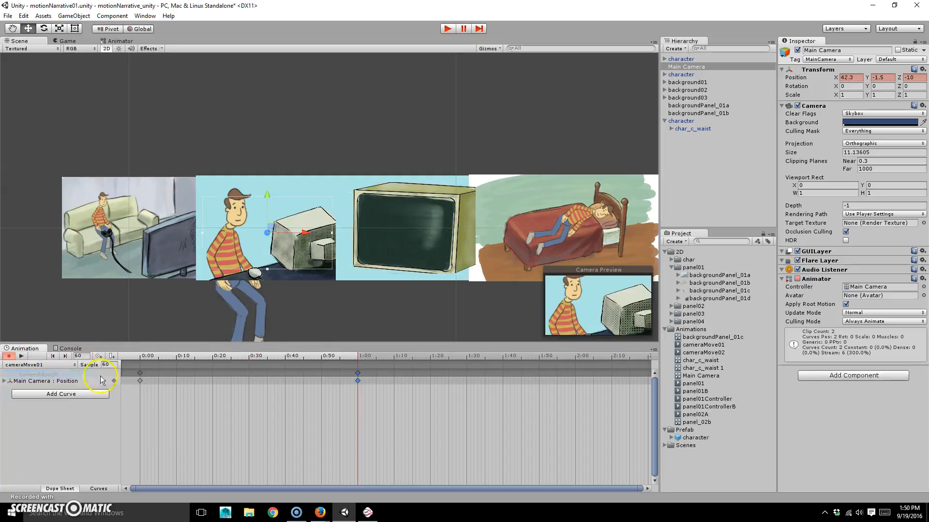
click(358, 382)
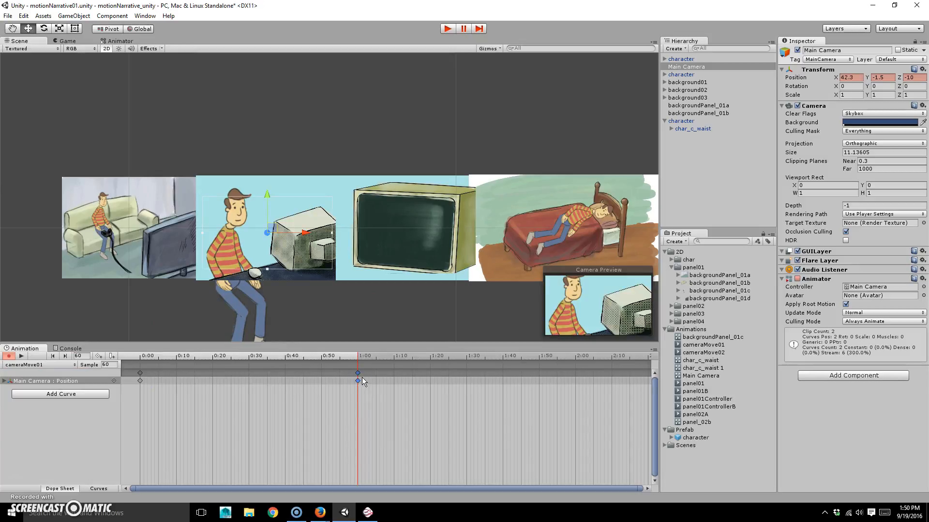
click(33, 365)
click(24, 381)
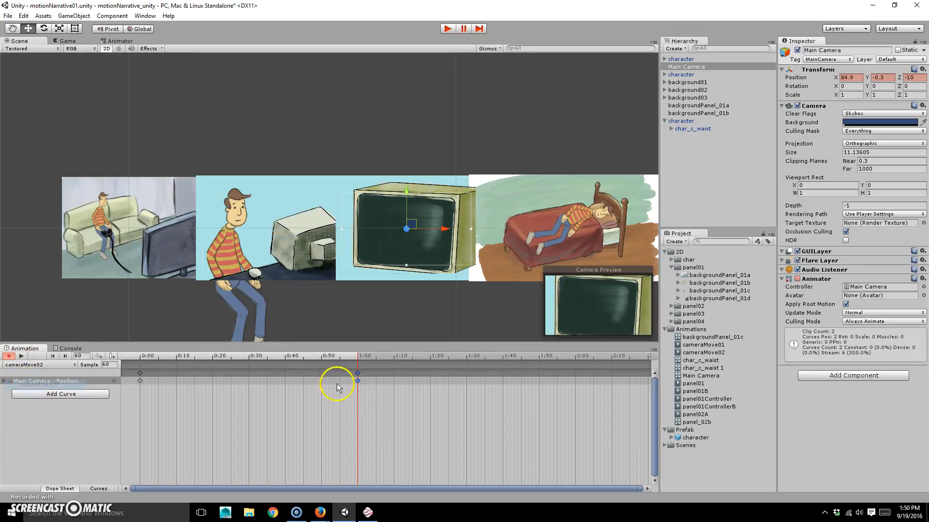
click(139, 381)
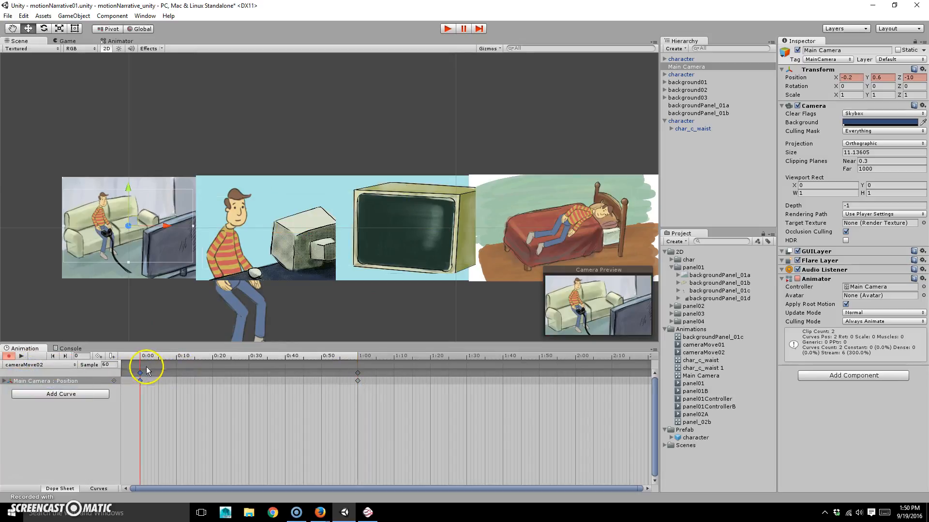
key(ctrl+v)
- At 1:00 in cameraMove02, position the Main Camera over the television panel, at about X 83.7 and Y 0.4
drag(147, 357, 357, 358)
click(358, 381)
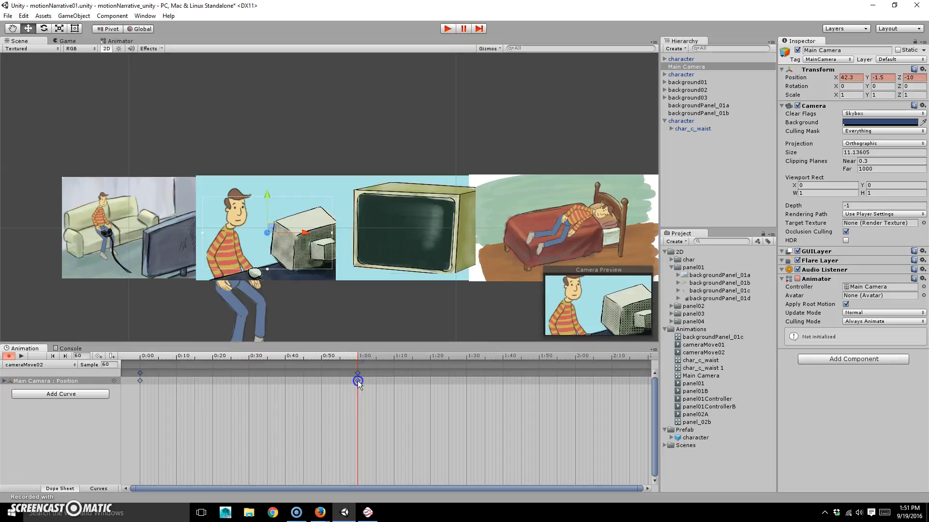
drag(271, 229, 407, 222)
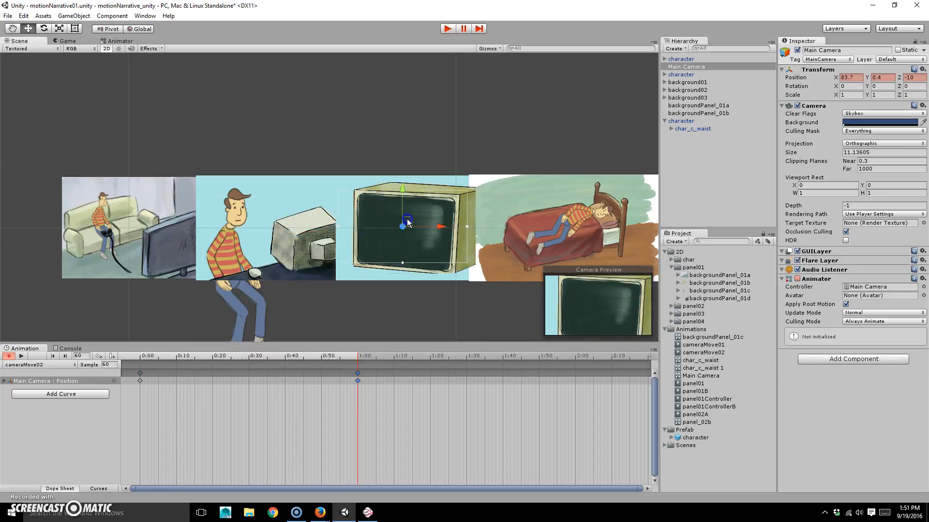
- Copy the 1:00 position key of cameraMove02 and create another Main Camera clip saved as cameraMove03 in the Animations folder
mouse_move(352, 357)
mouse_down()
mouse_move(163, 354)
mouse_move(356, 354)
mouse_up()
click(358, 381)
click(36, 366)
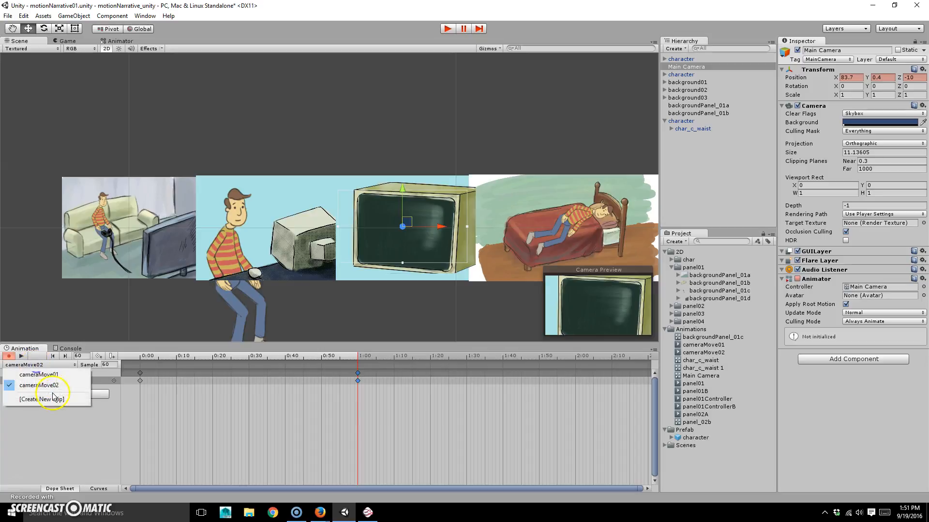
click(51, 397)
double_click(113, 98)
click(129, 100)
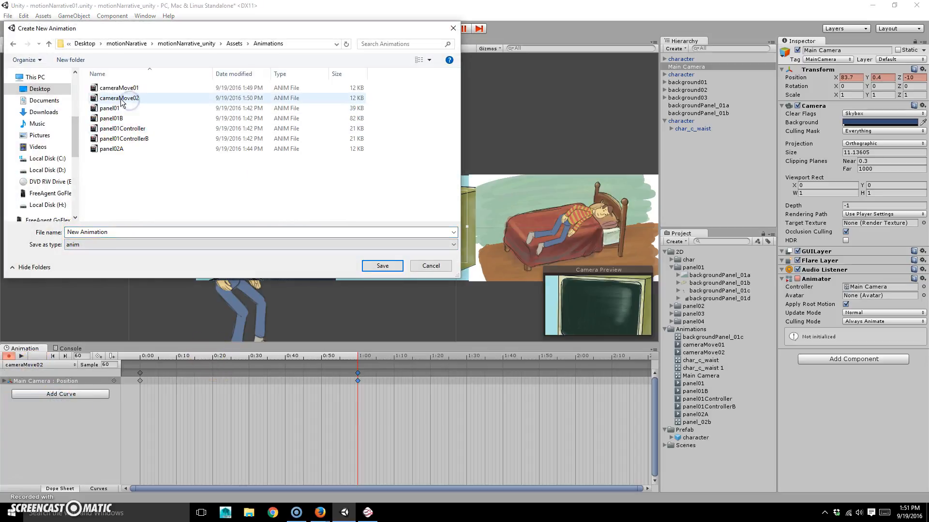
click(134, 233)
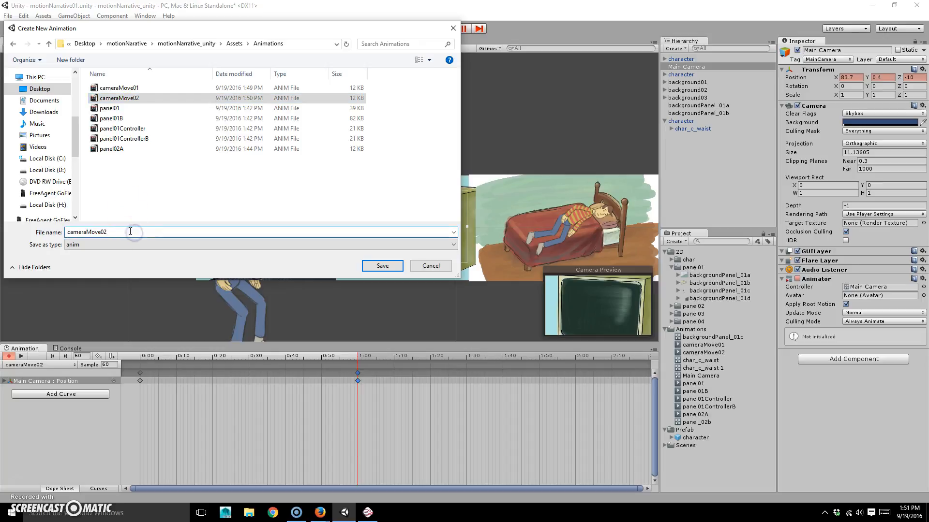
key(BackSpace)
text(3)
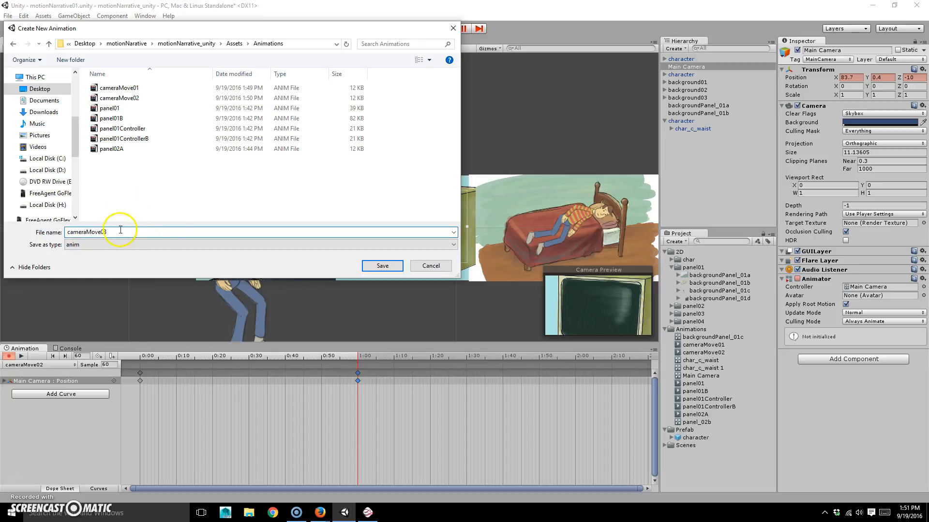
click(380, 266)
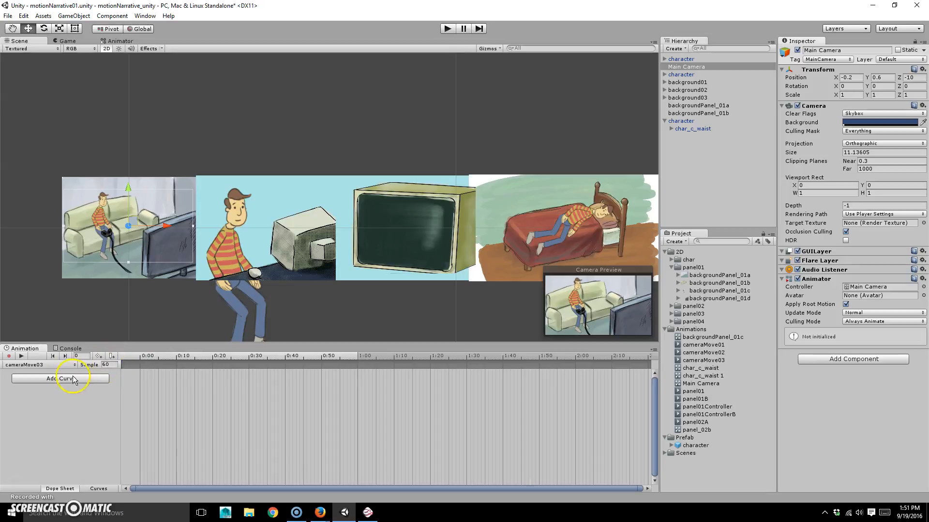
- In cameraMove03, key the Main Camera's position from the television panel at 0:00 to the bedroom panel at 1:00, about X 134.5 and Y 0.3
drag(149, 357, 359, 366)
drag(405, 214, 574, 221)
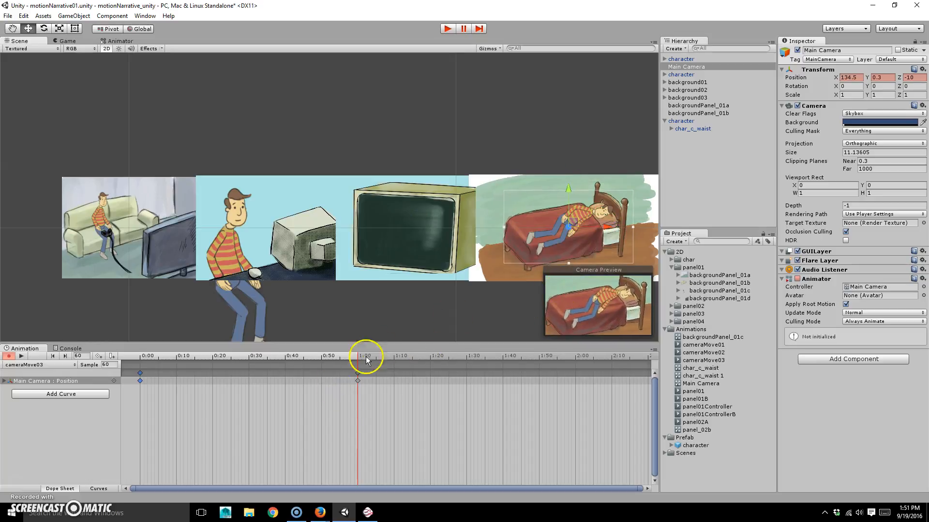
- Preview the cameraMove03 motion by scrubbing back to 0:00, and briefly run the game to check the scene before stopping it
drag(355, 349, 135, 357)
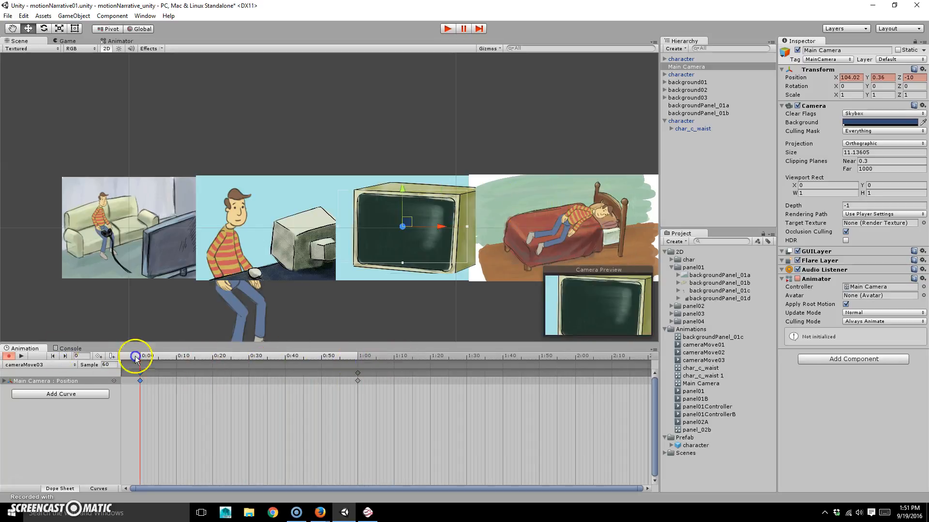
click(448, 29)
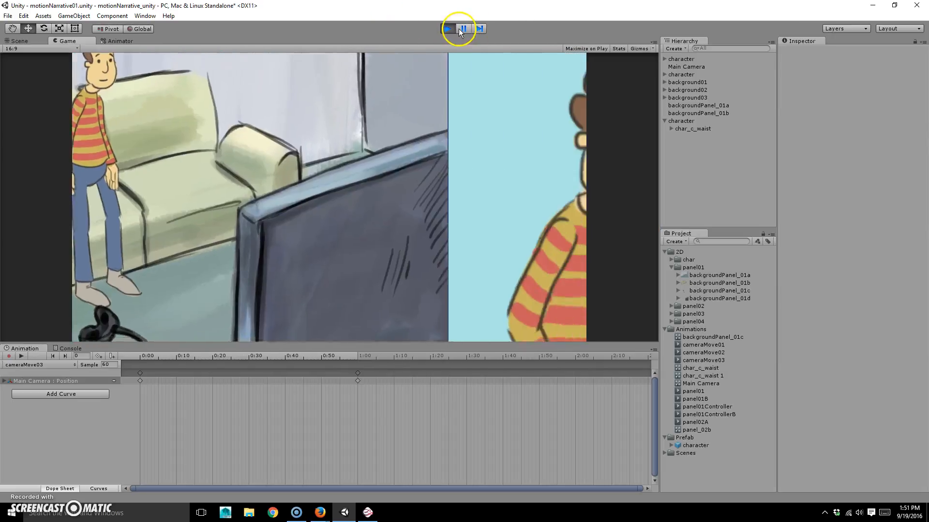
click(447, 28)
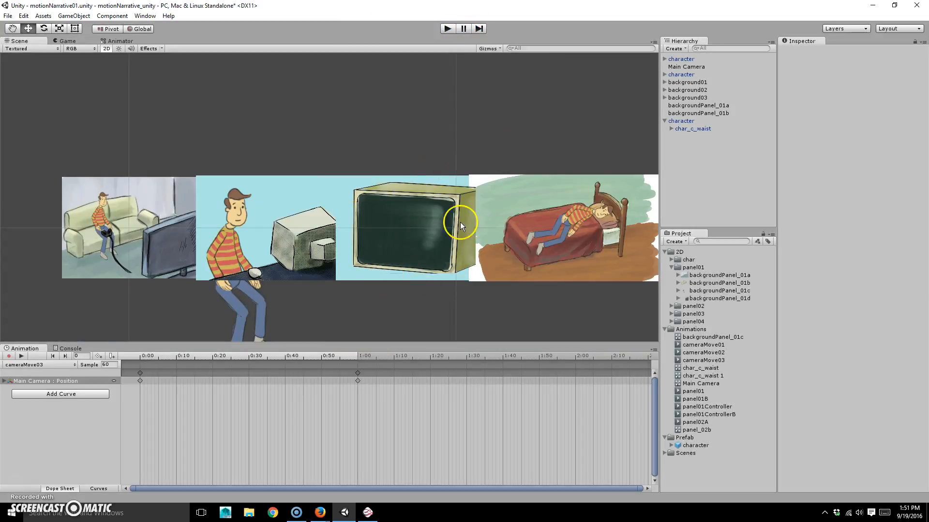